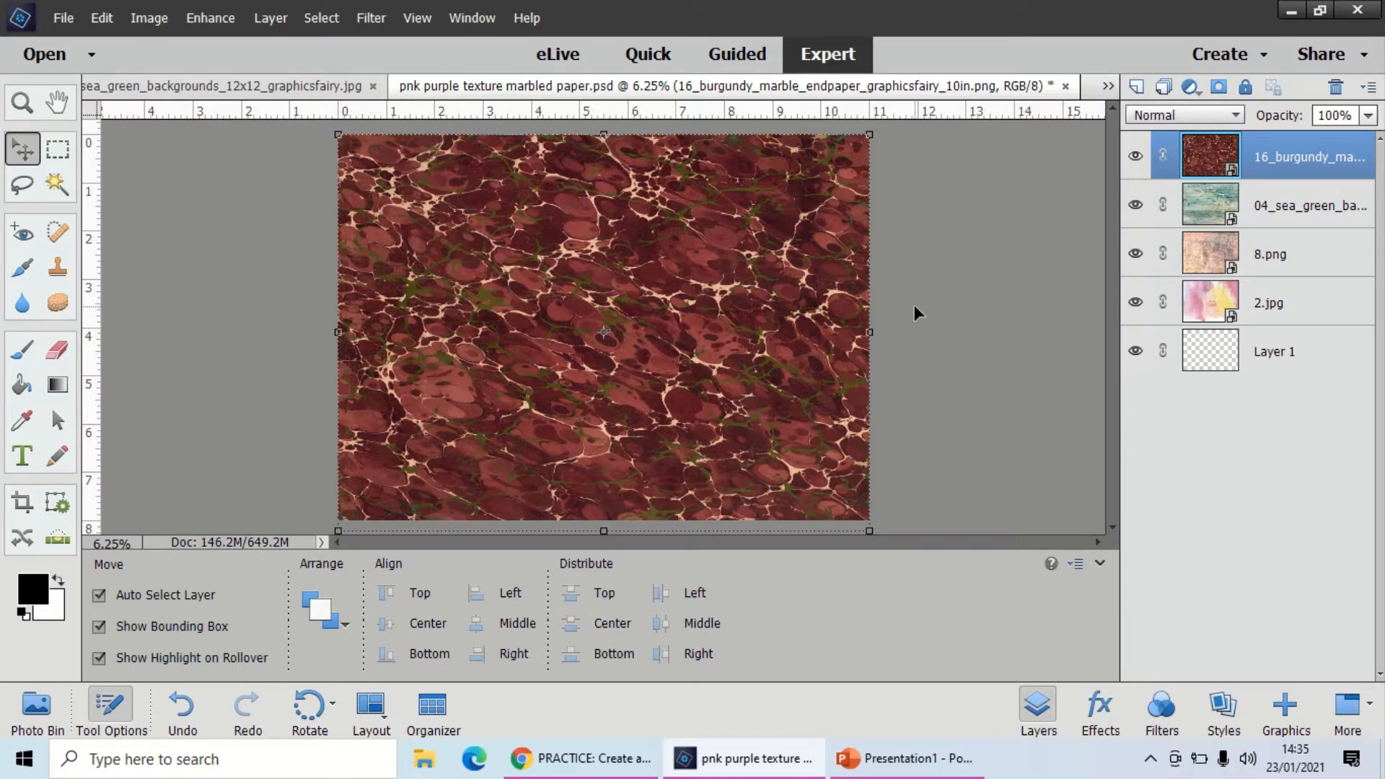
# Show the open files and review the sea green, 8.png and 2.jpg source textures, returning to the marbled paper composition
pyautogui.click(1171, 116)
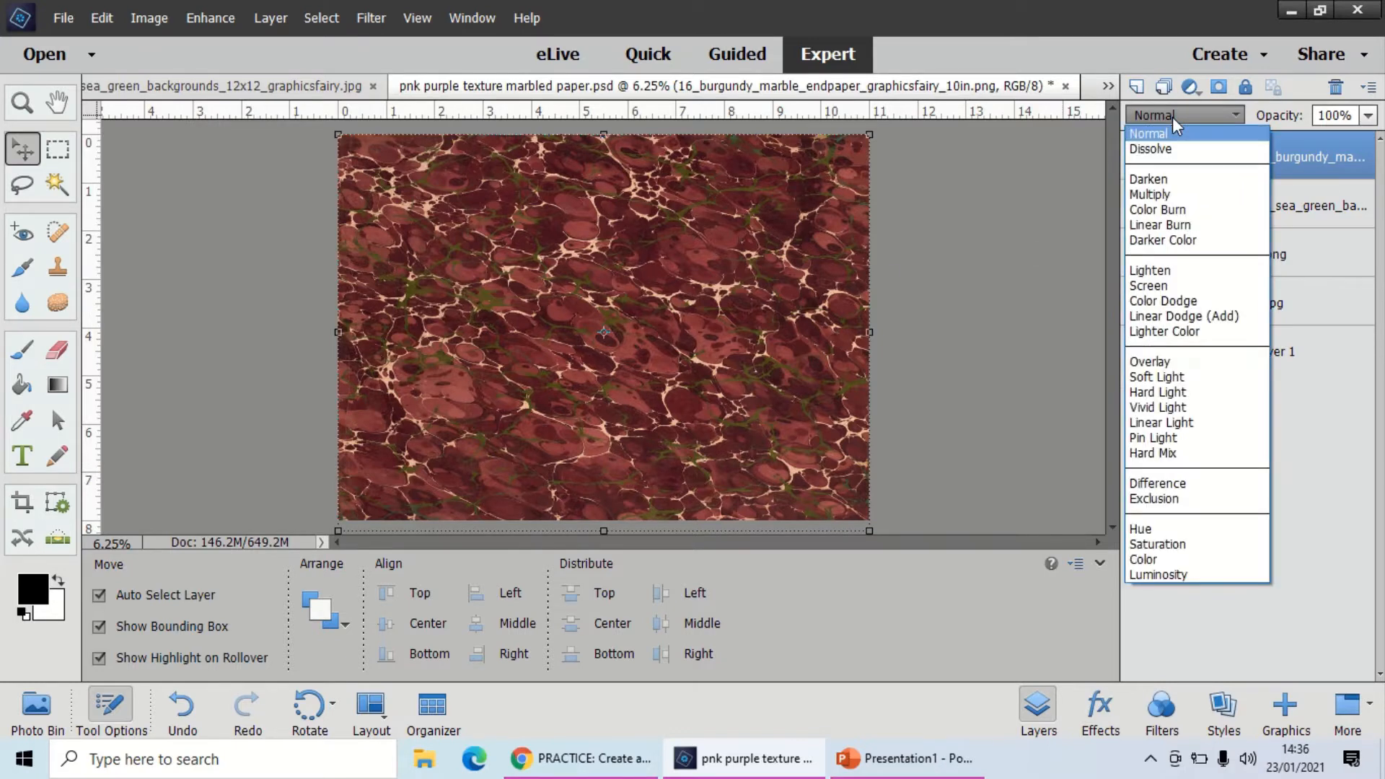
pyautogui.click(1172, 117)
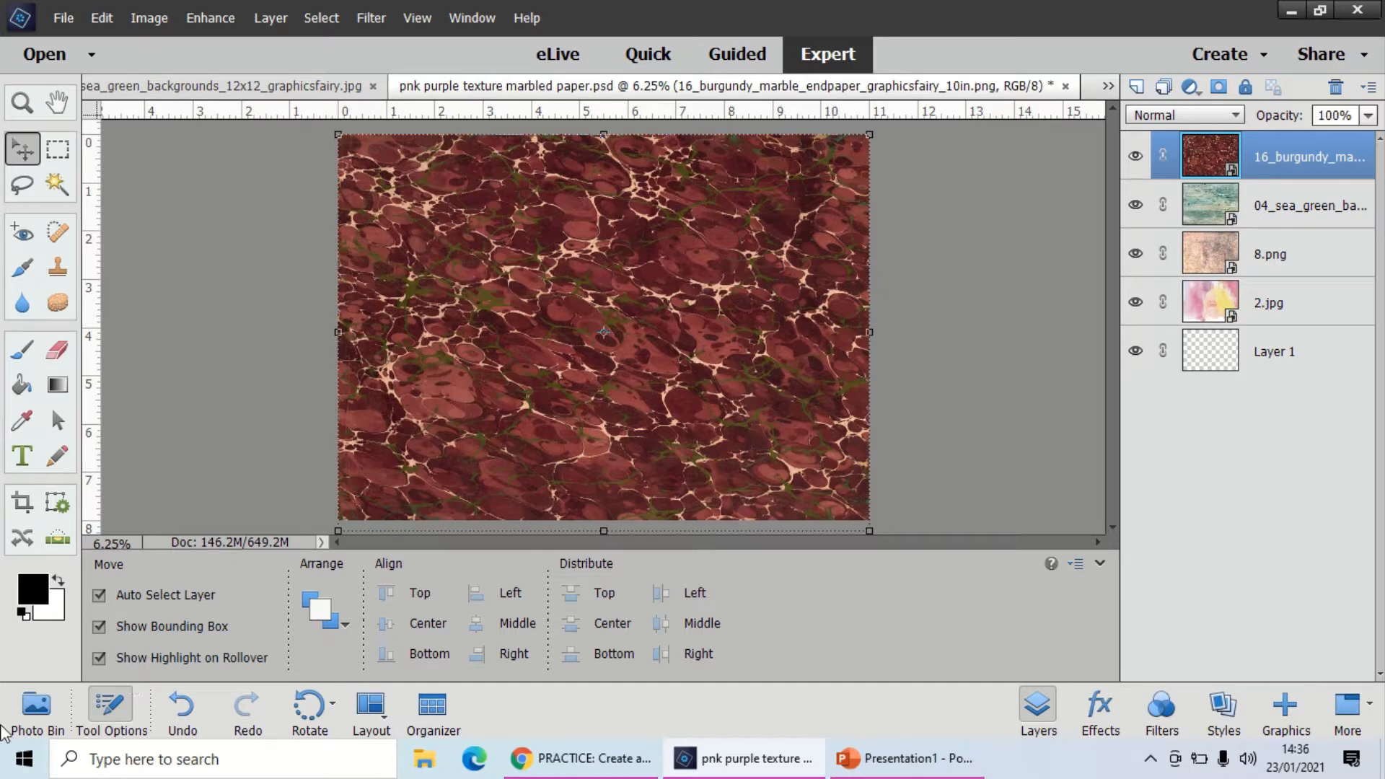
pyautogui.click(23, 721)
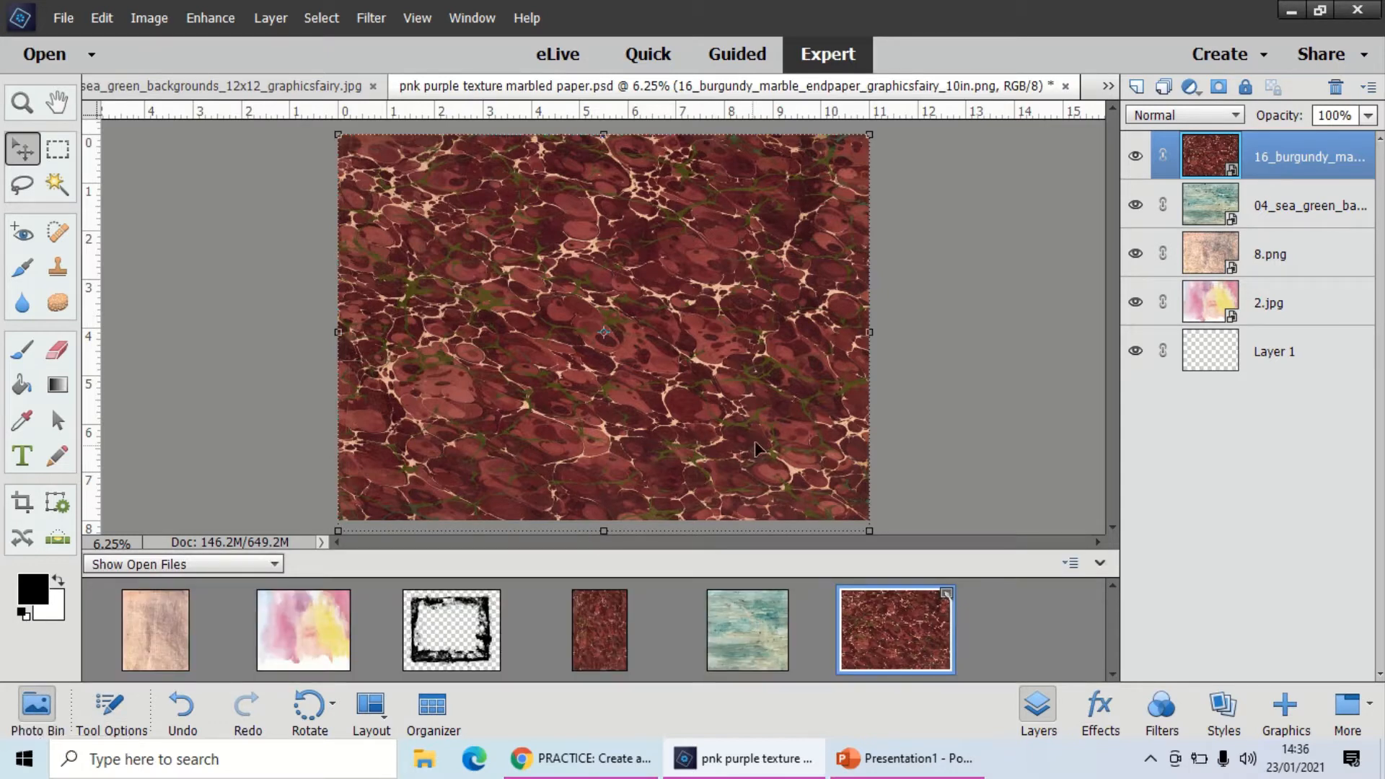
pyautogui.click(1284, 160)
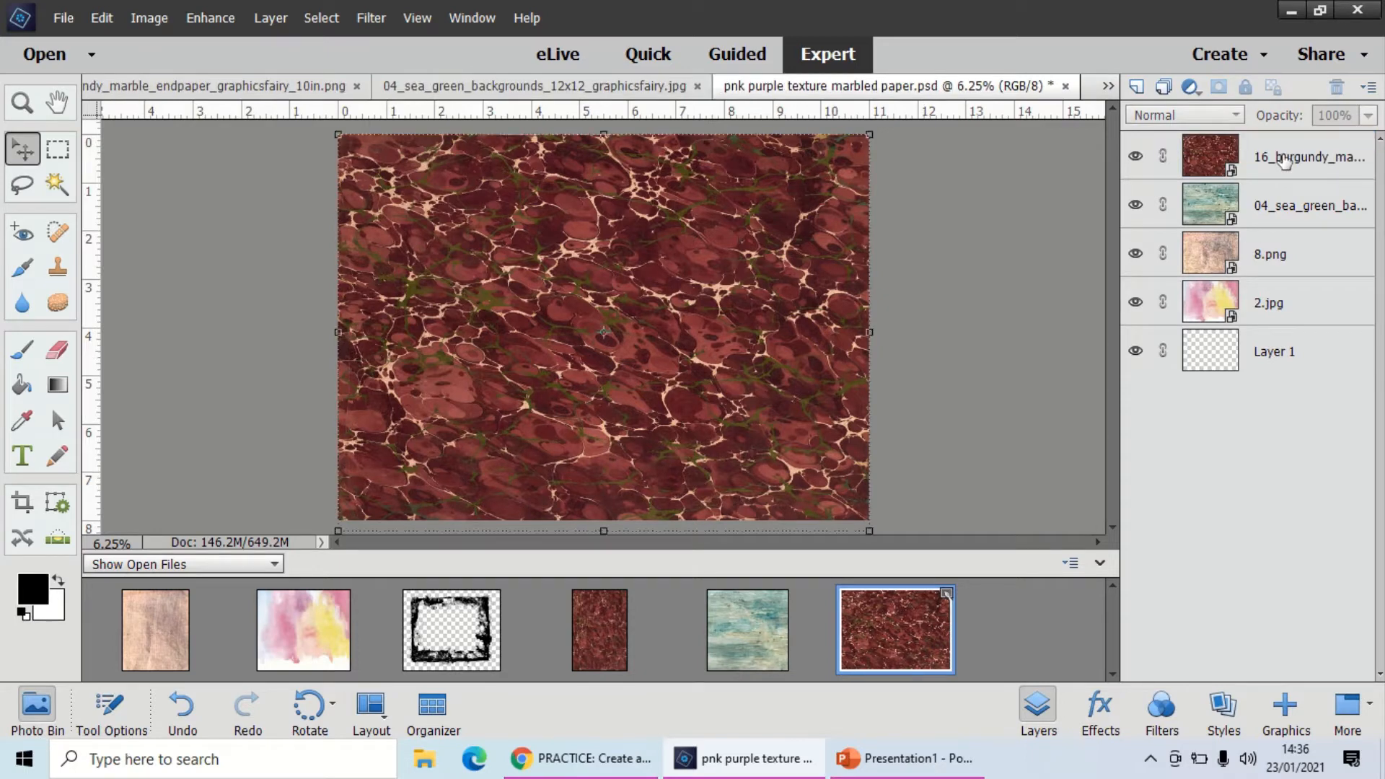
pyautogui.click(1264, 216)
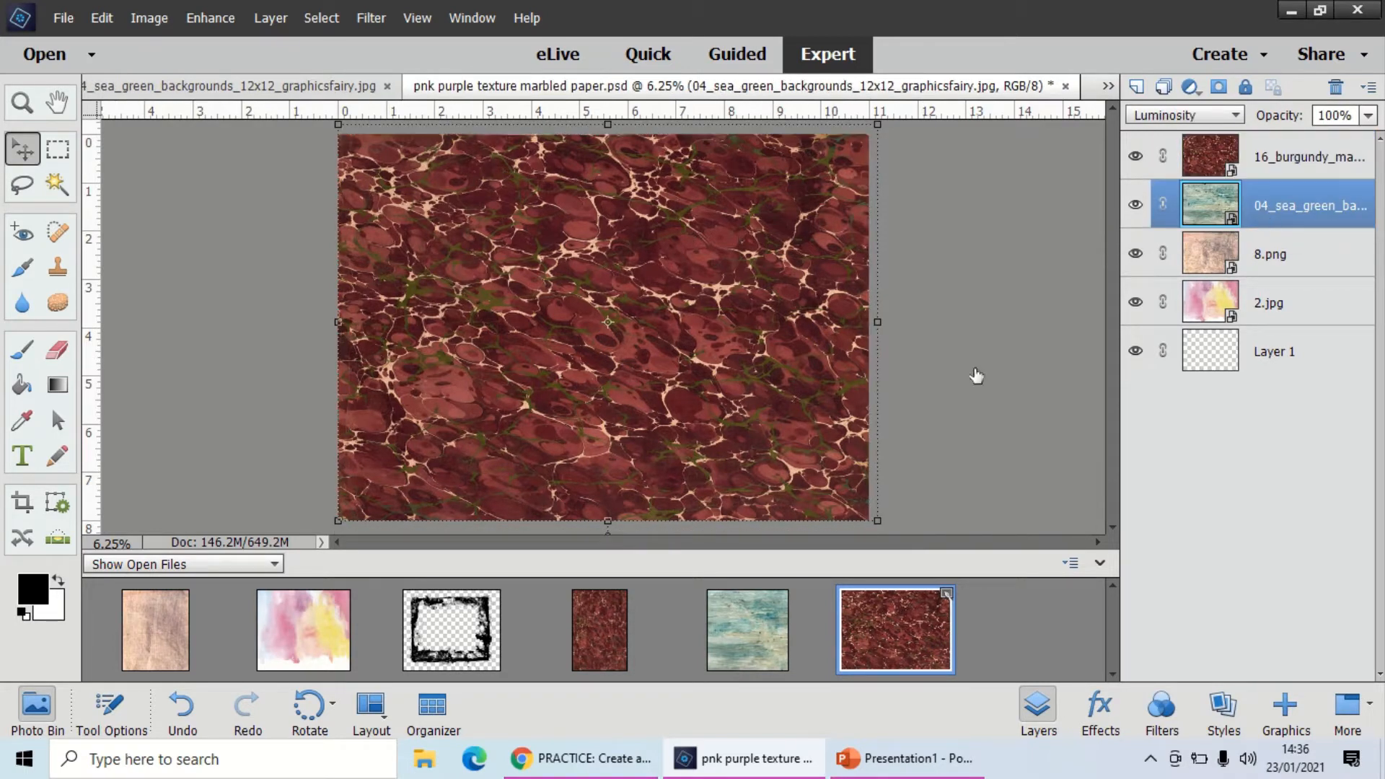
pyautogui.click(736, 635)
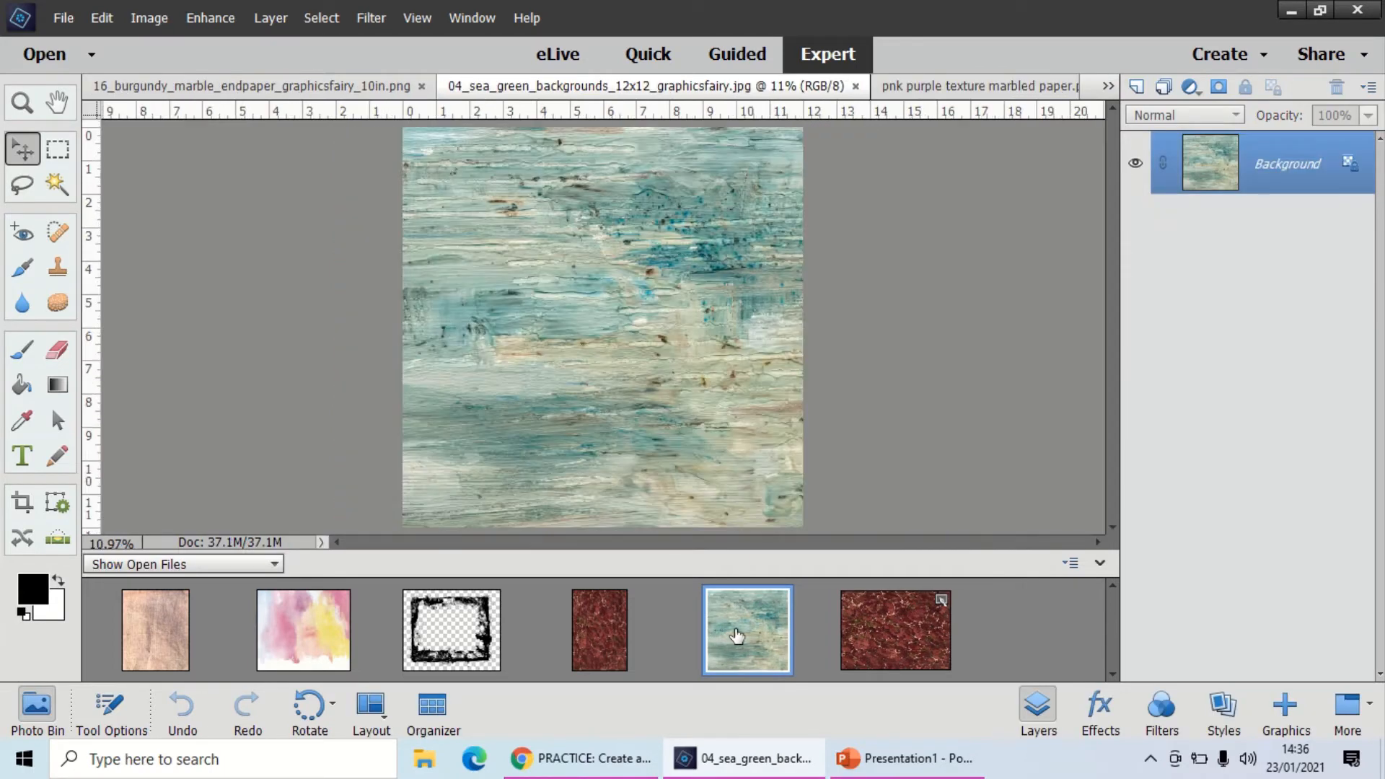
pyautogui.click(939, 622)
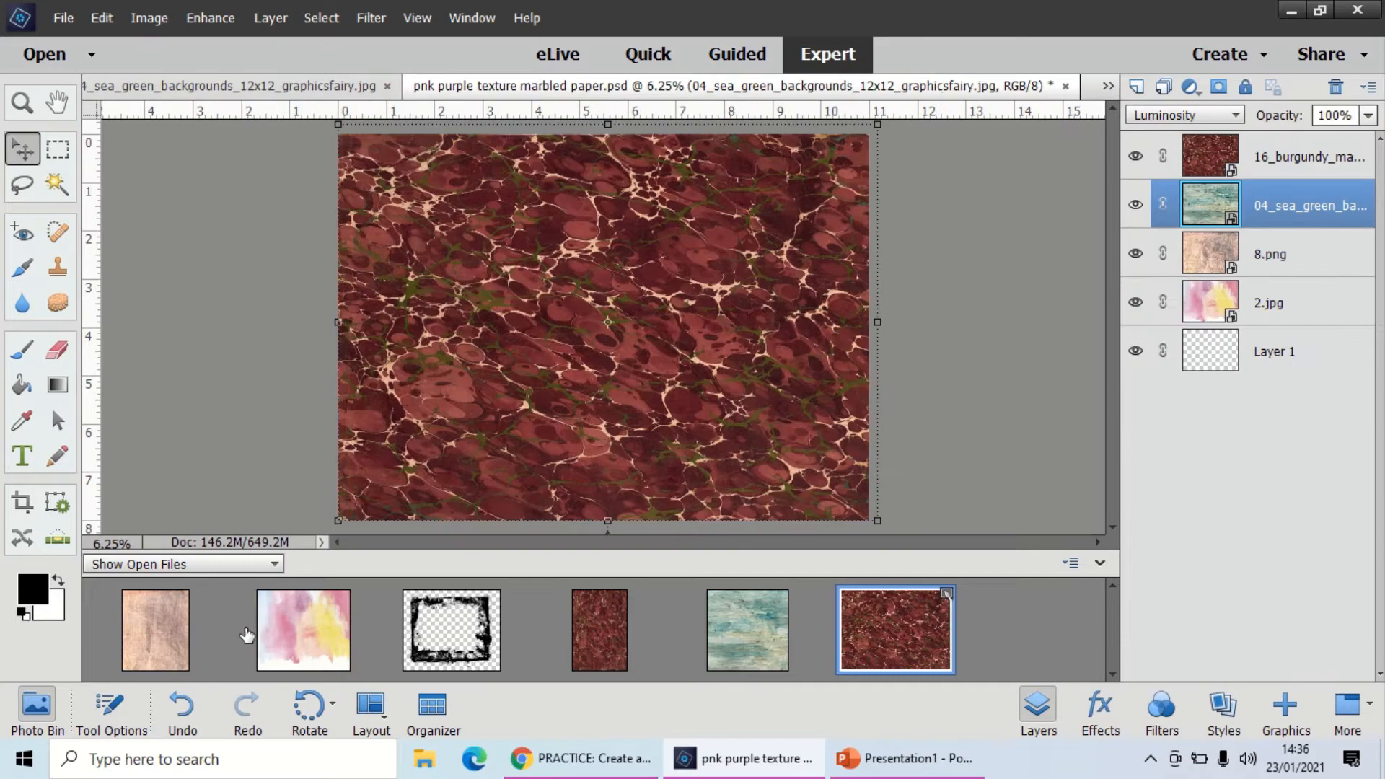
pyautogui.click(169, 633)
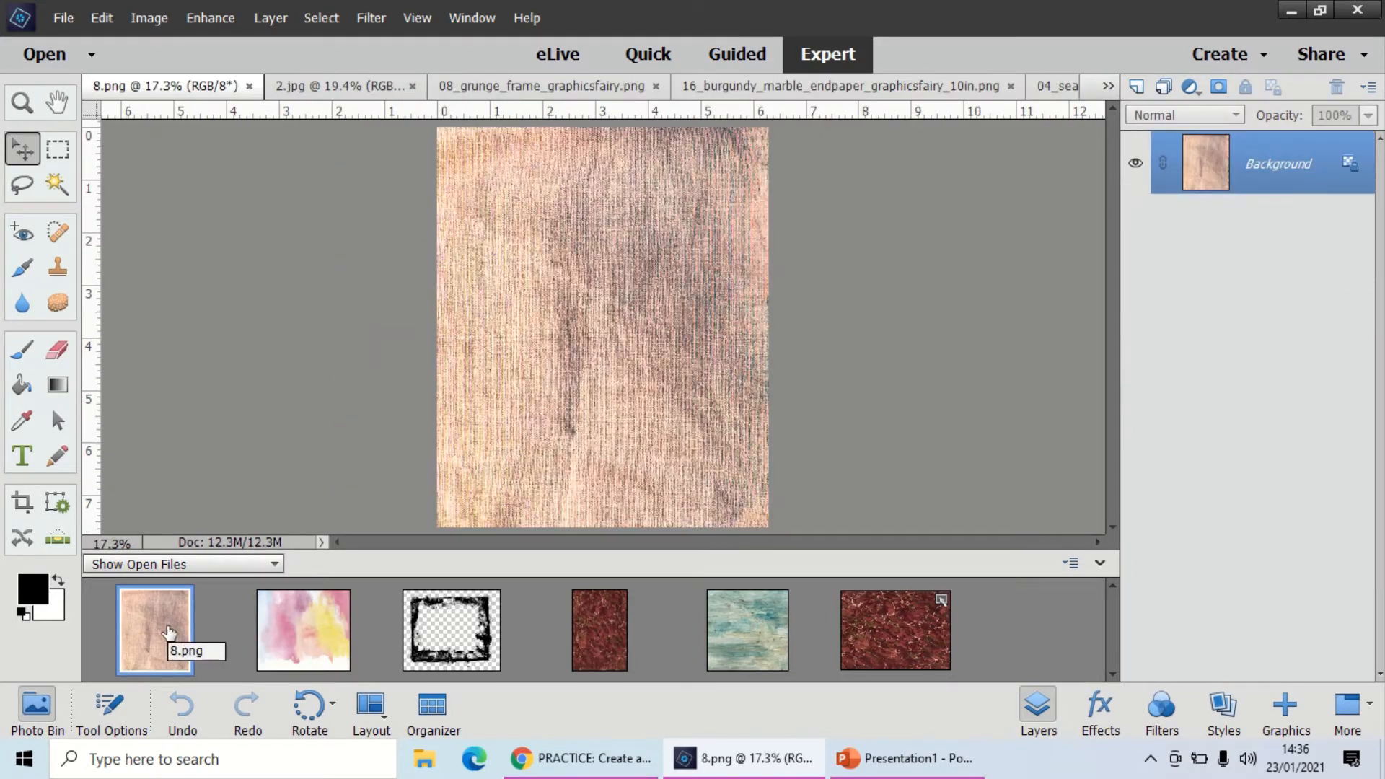
pyautogui.click(870, 664)
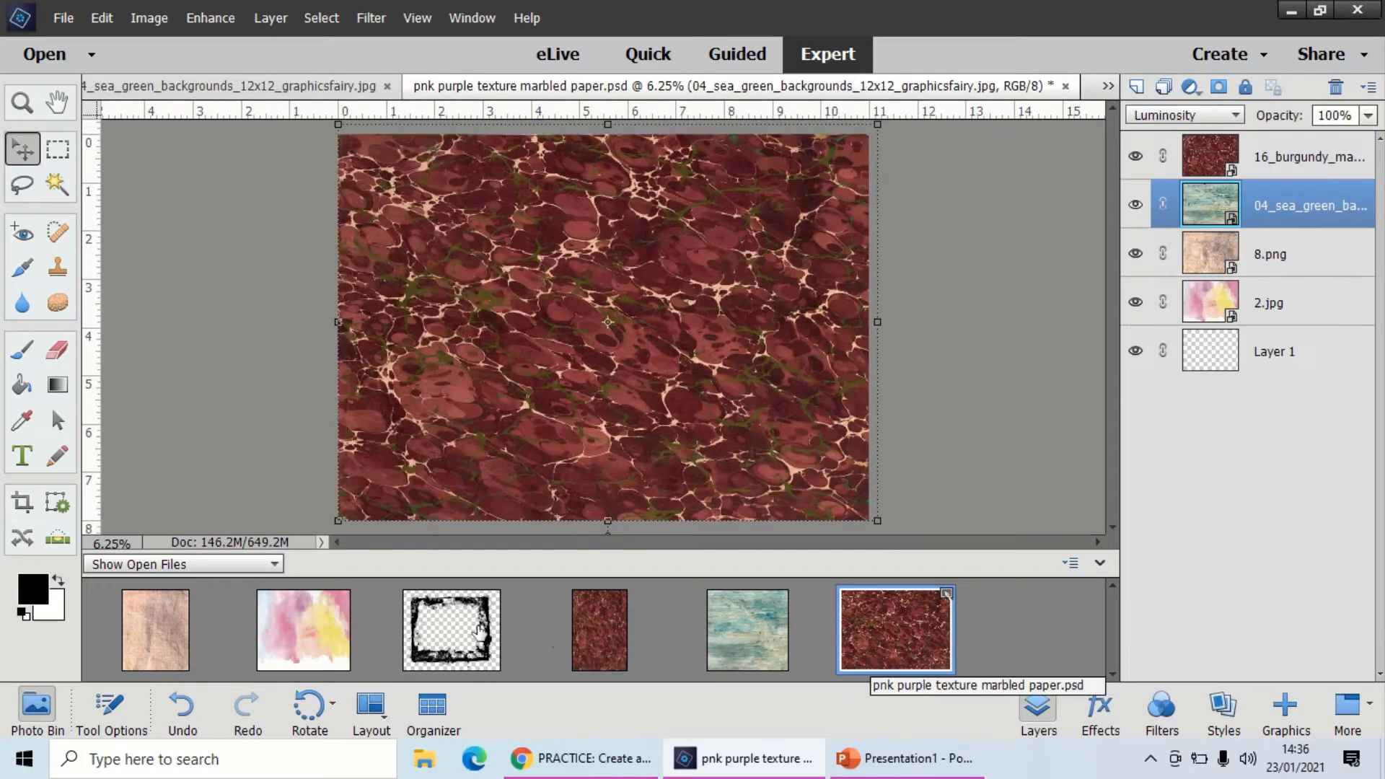
pyautogui.click(320, 641)
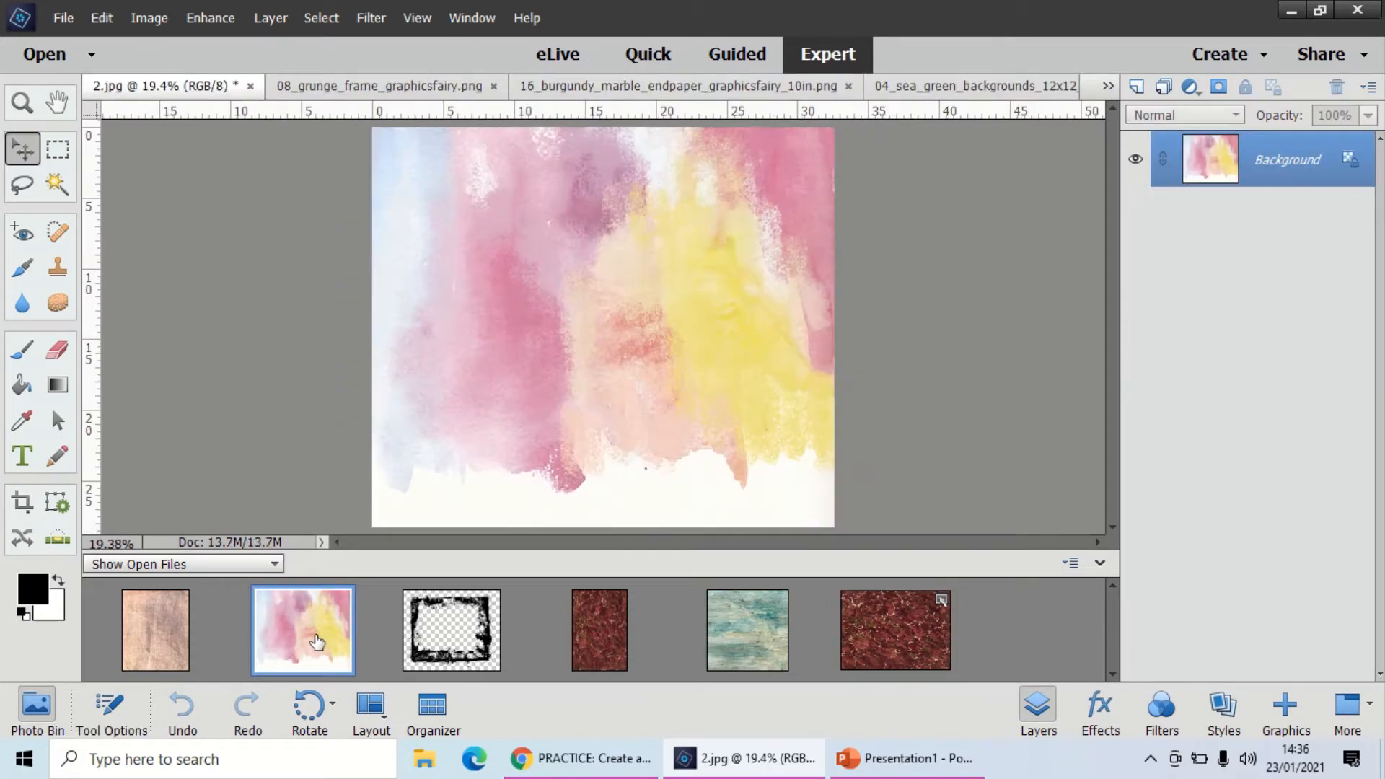
pyautogui.click(898, 620)
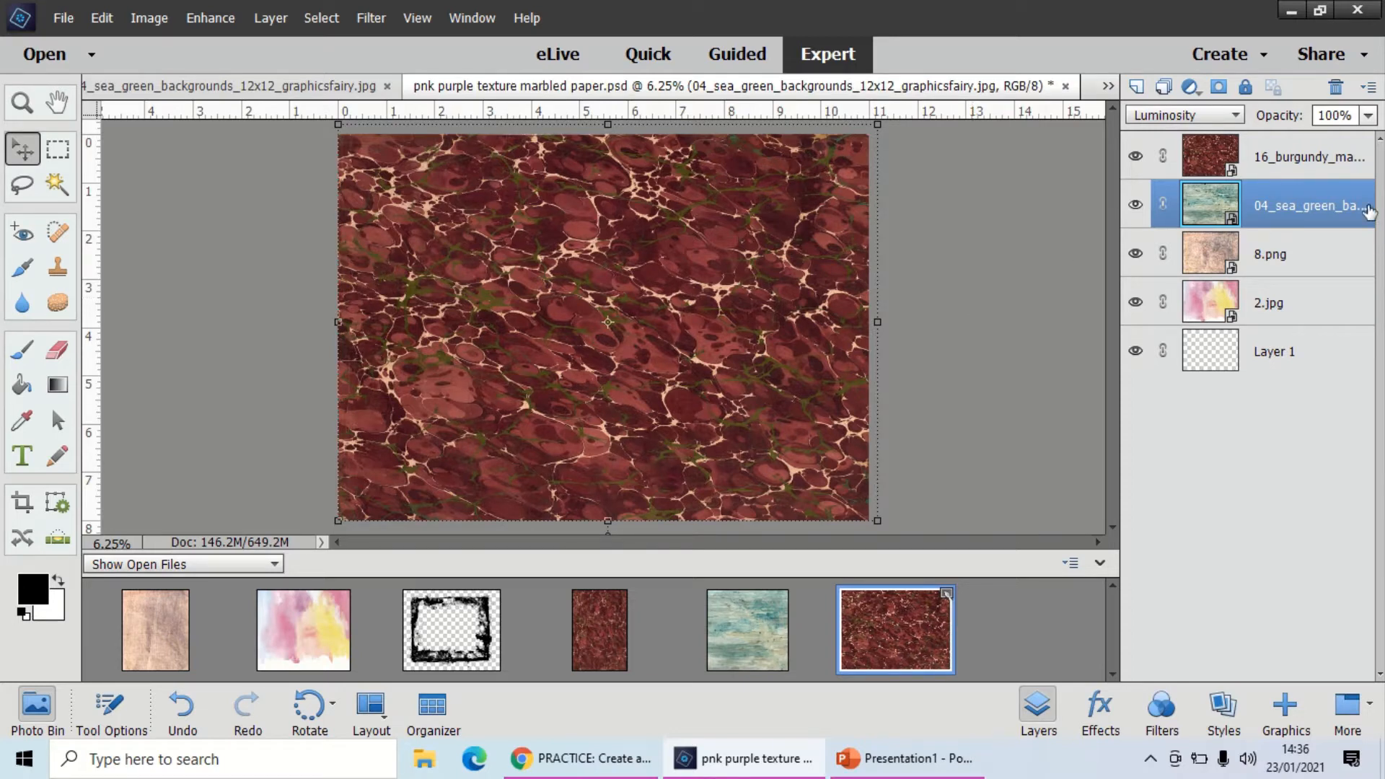
# Set the blend mode of the sea green background layer to Normal
pyautogui.click(1219, 117)
pyautogui.click(1285, 152)
pyautogui.click(1237, 115)
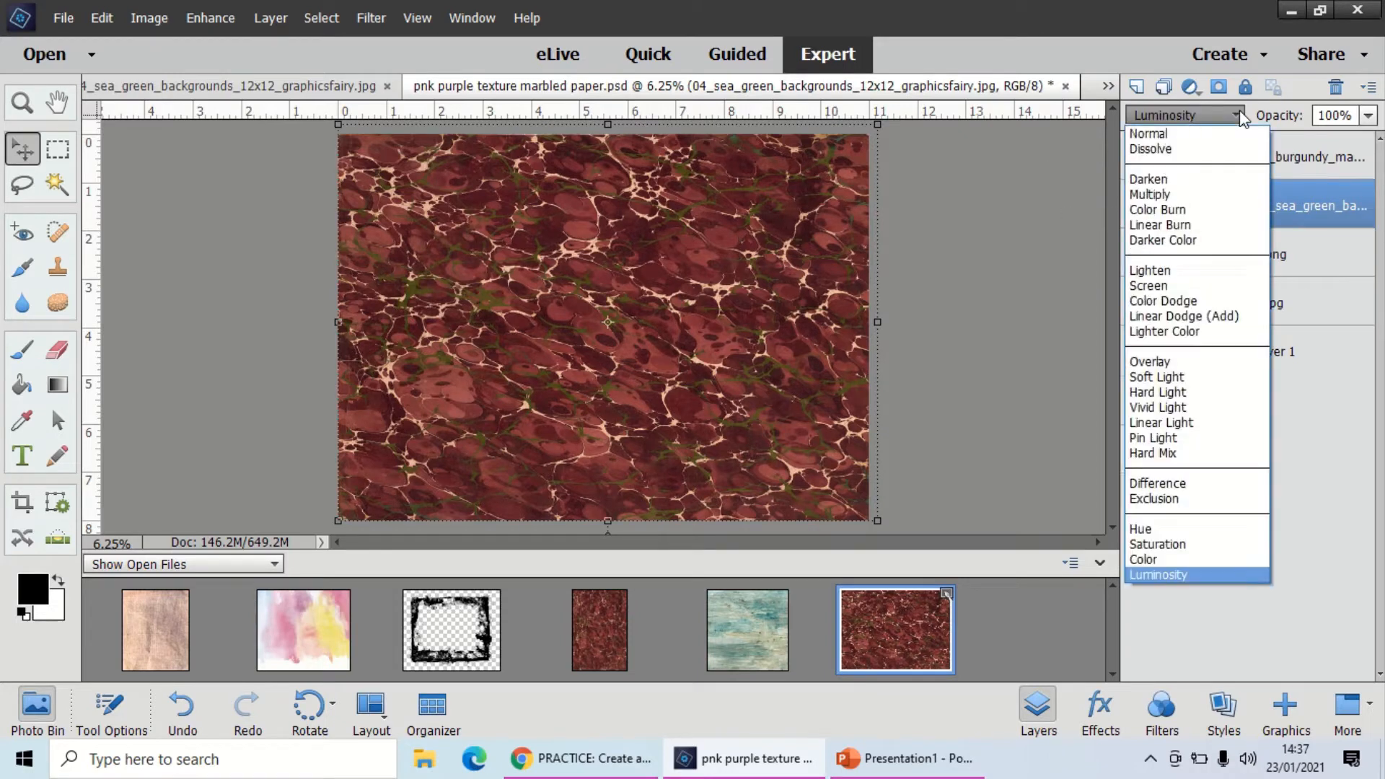
pyautogui.click(1219, 124)
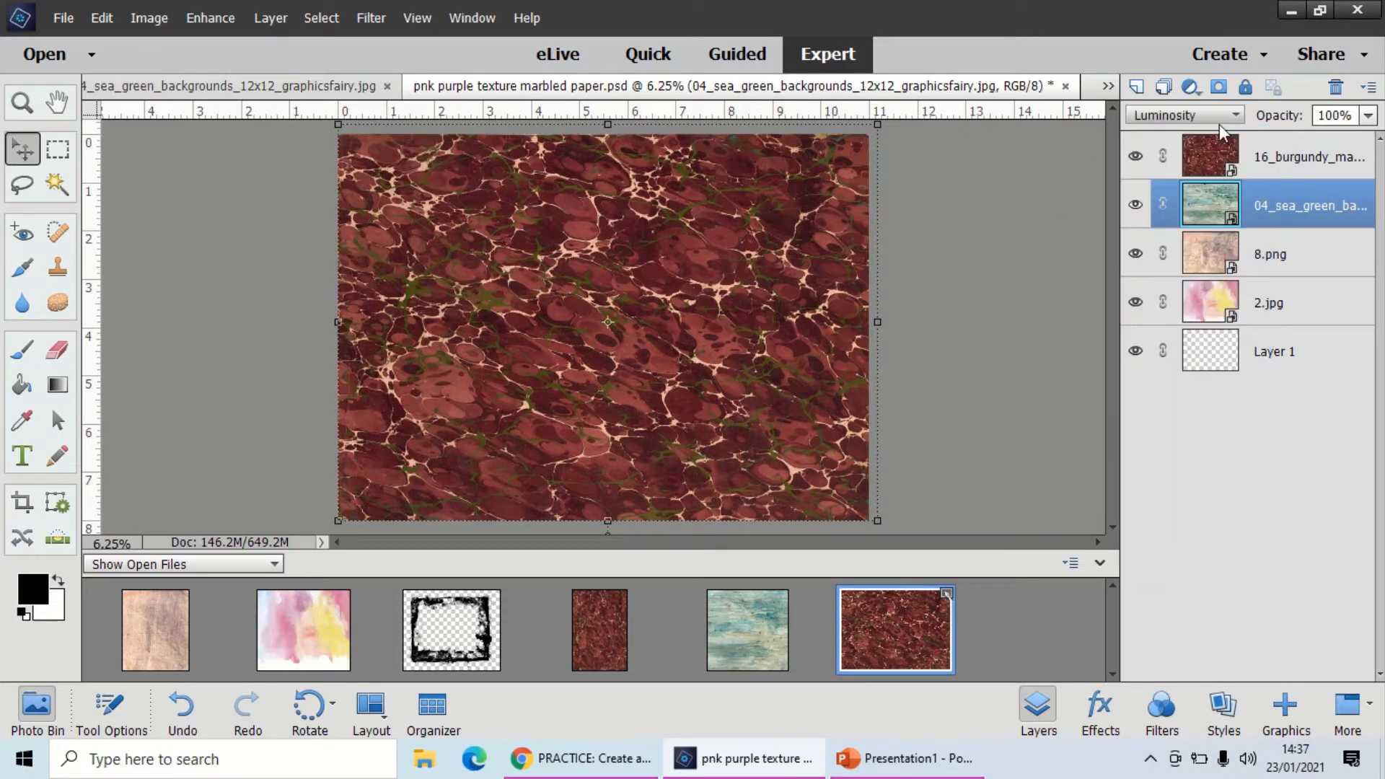
pyautogui.click(1158, 122)
pyautogui.click(1161, 143)
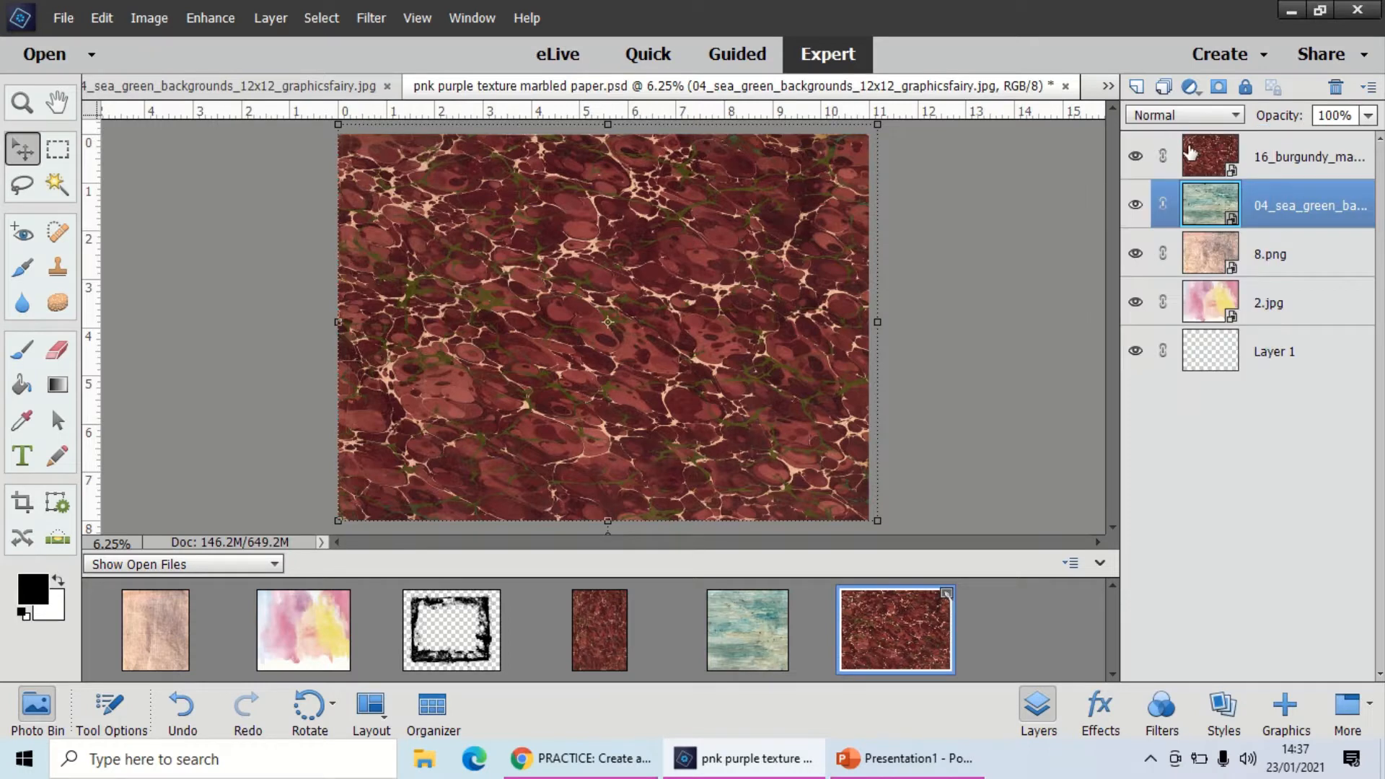
# Select the burgundy marble layer and set its blend mode to Dissolve
pyautogui.click(1232, 159)
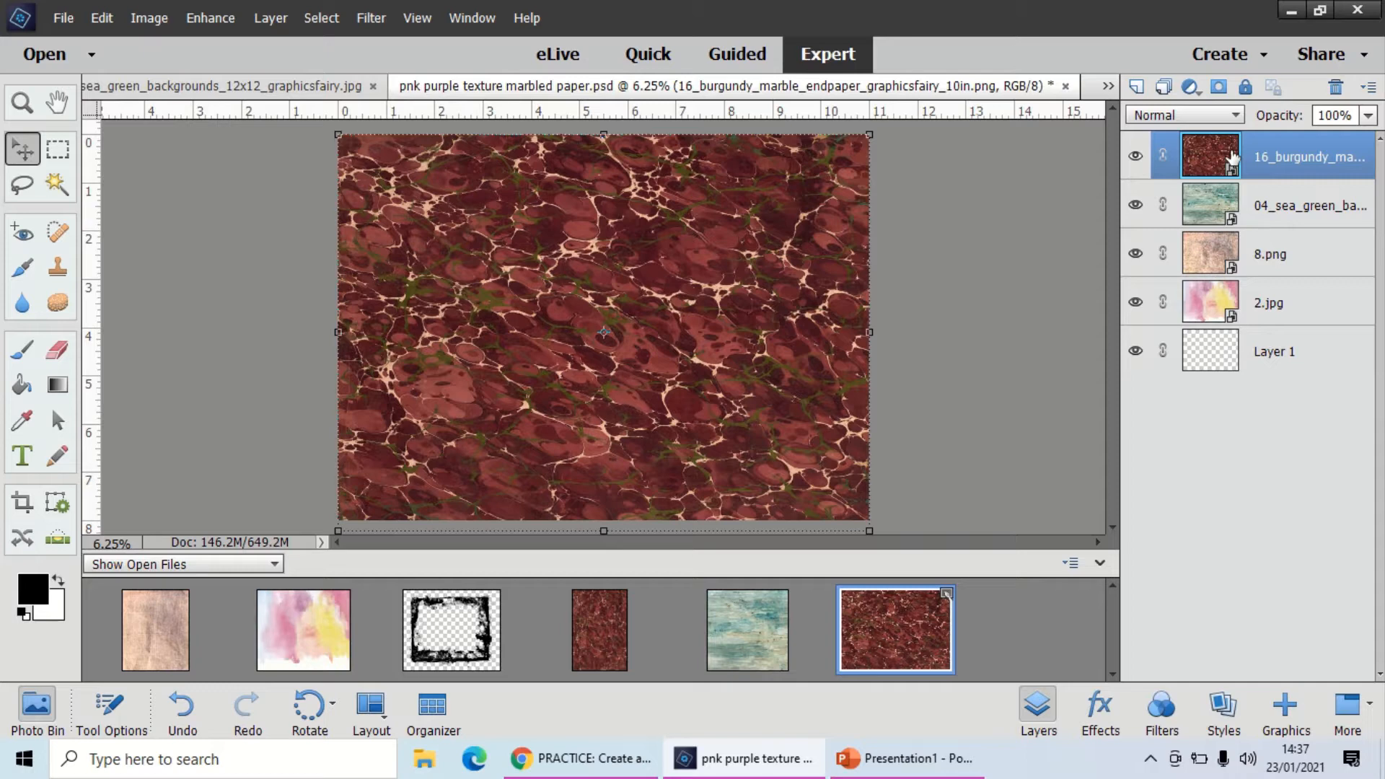
pyautogui.click(1223, 116)
pyautogui.click(1316, 155)
pyautogui.click(1226, 115)
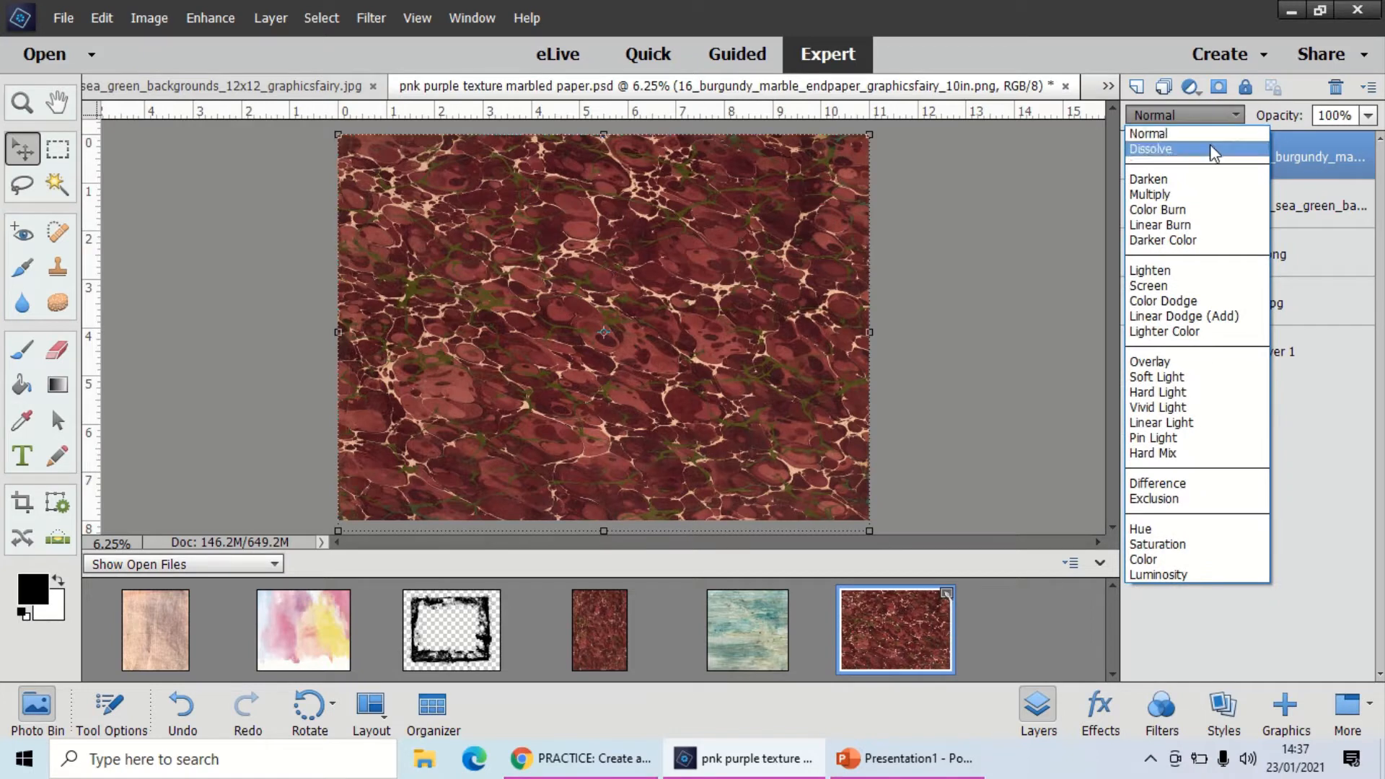
pyautogui.click(1209, 148)
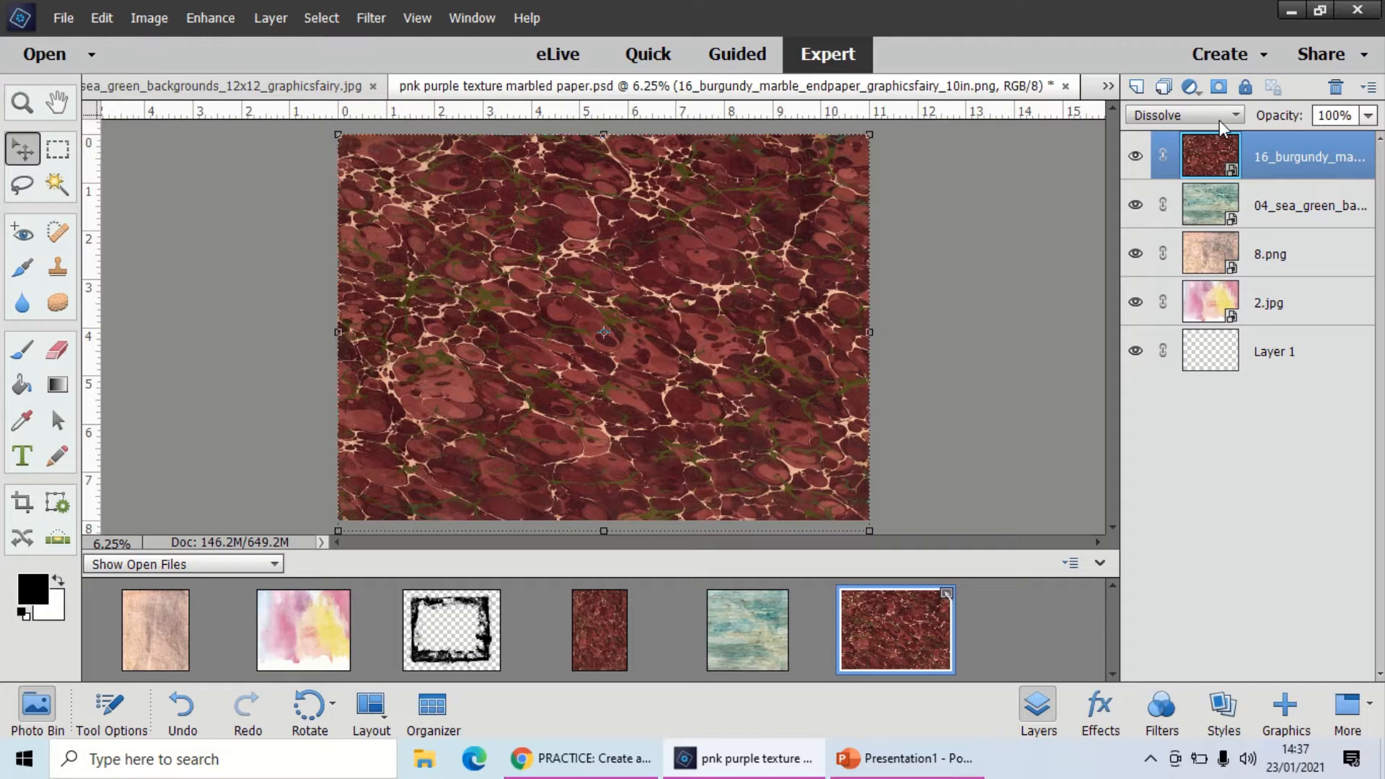
# Step through the burgundy marble layer's blend modes one by one from Darken onward, comparing the effects, and settle on Overlay
pyautogui.press('Down')
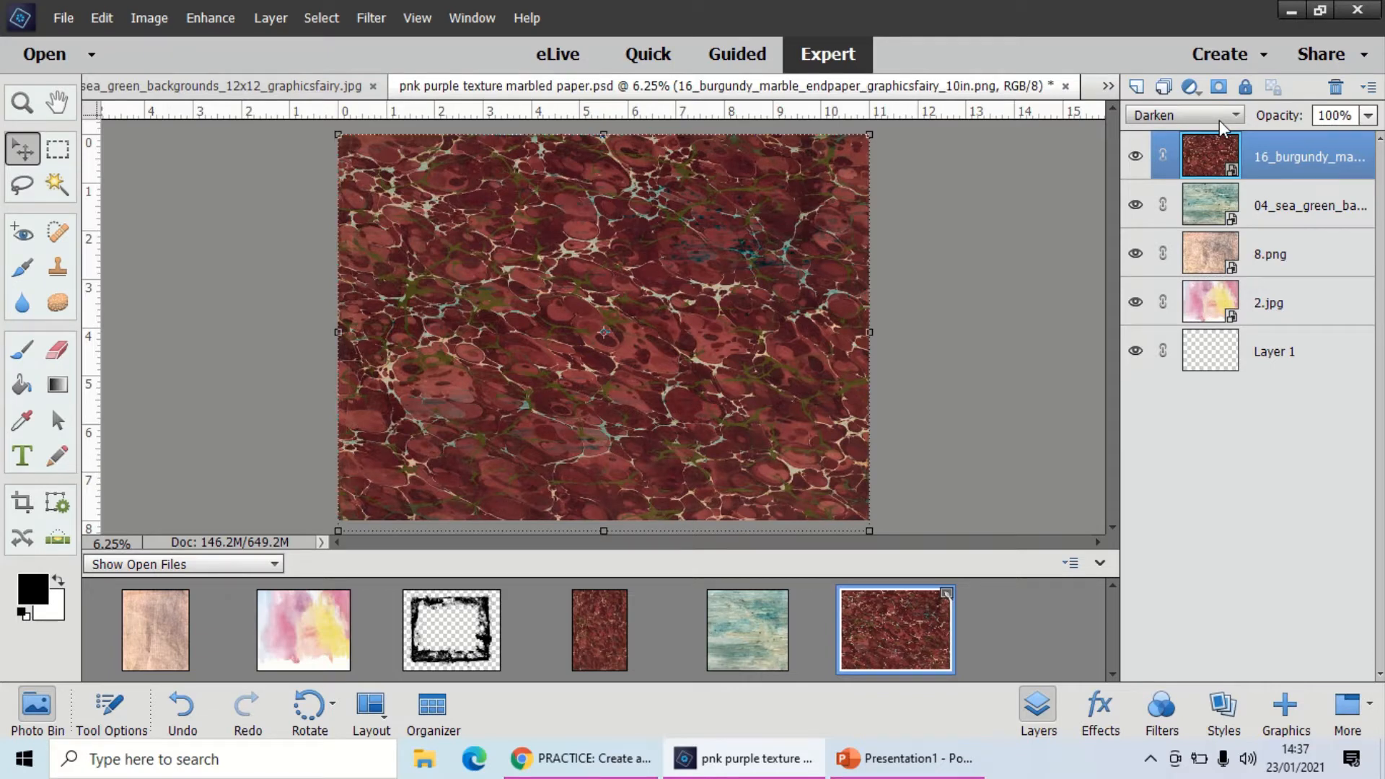
pyautogui.press('Down')
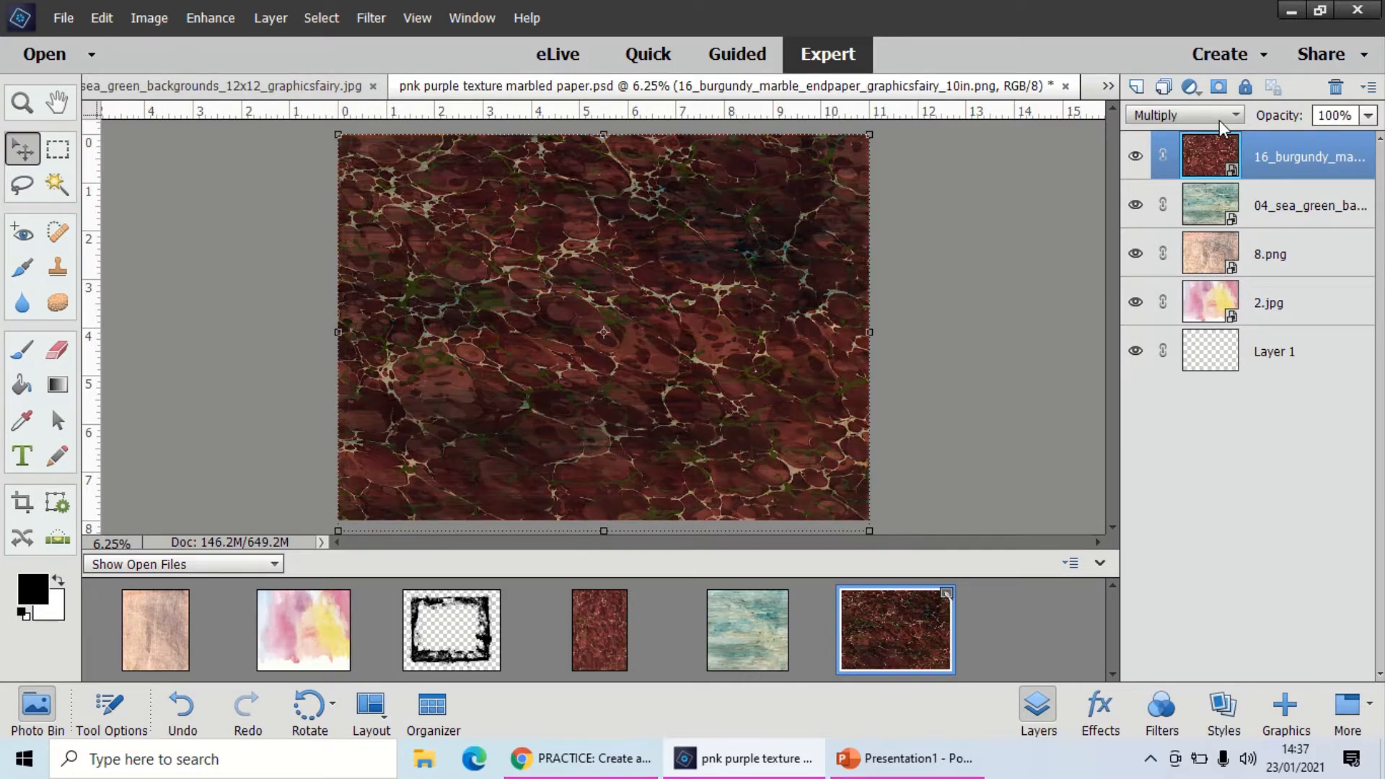
pyautogui.press('Down')
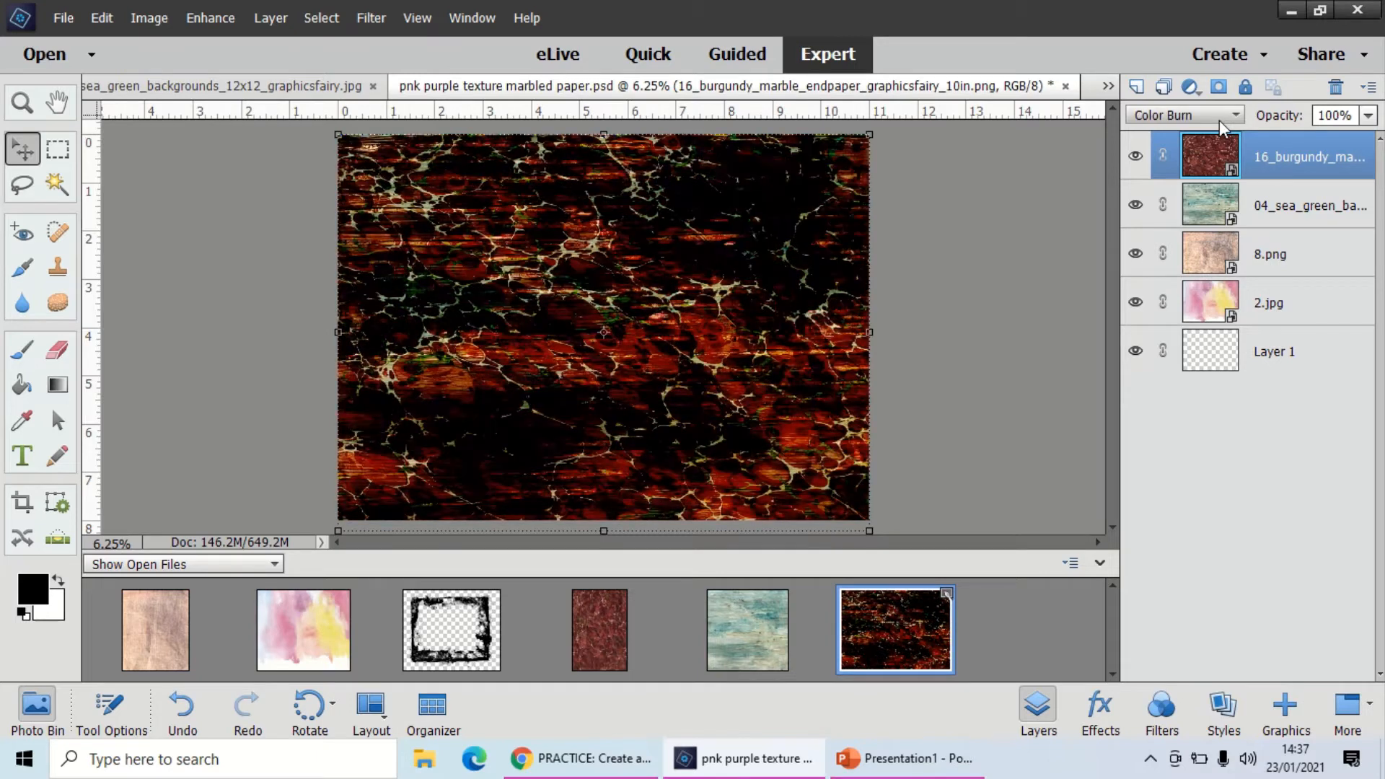
pyautogui.press('Down')
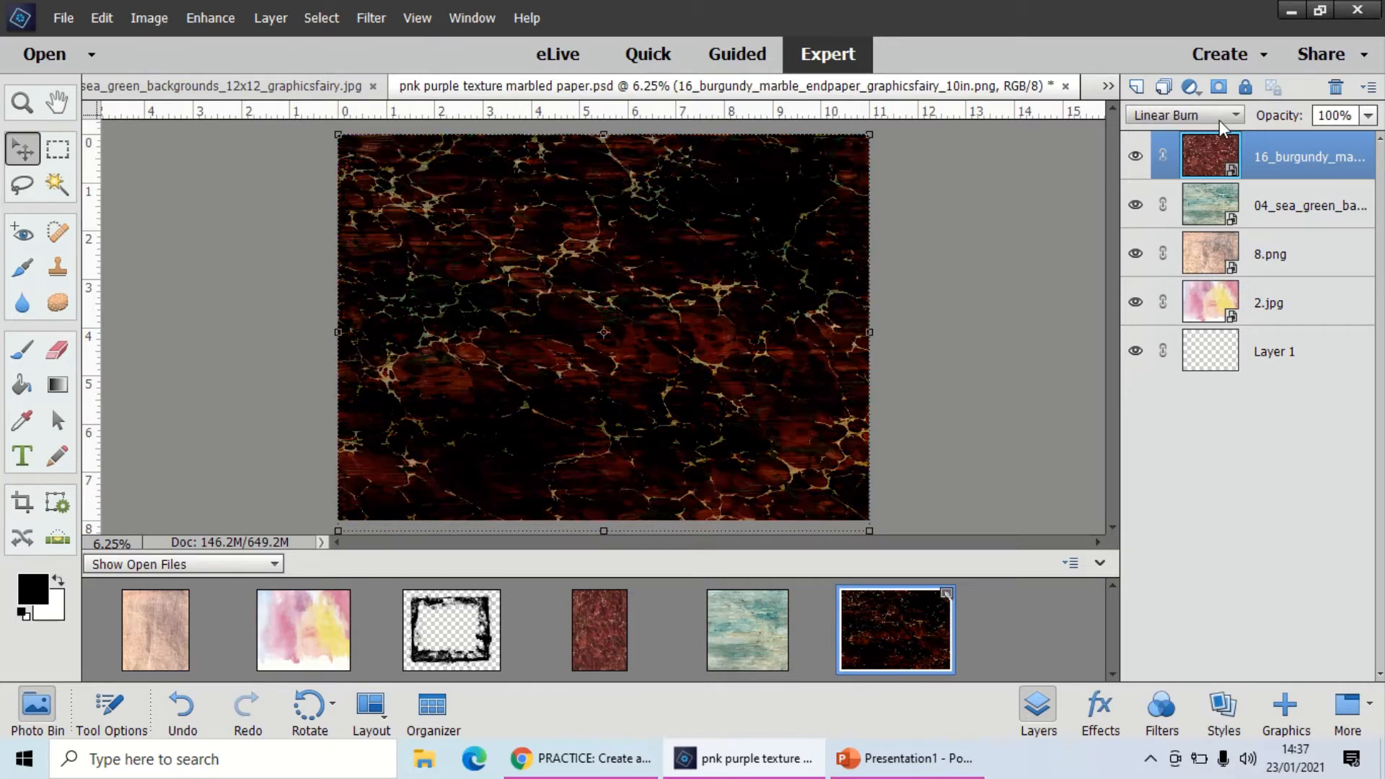
pyautogui.press('Up')
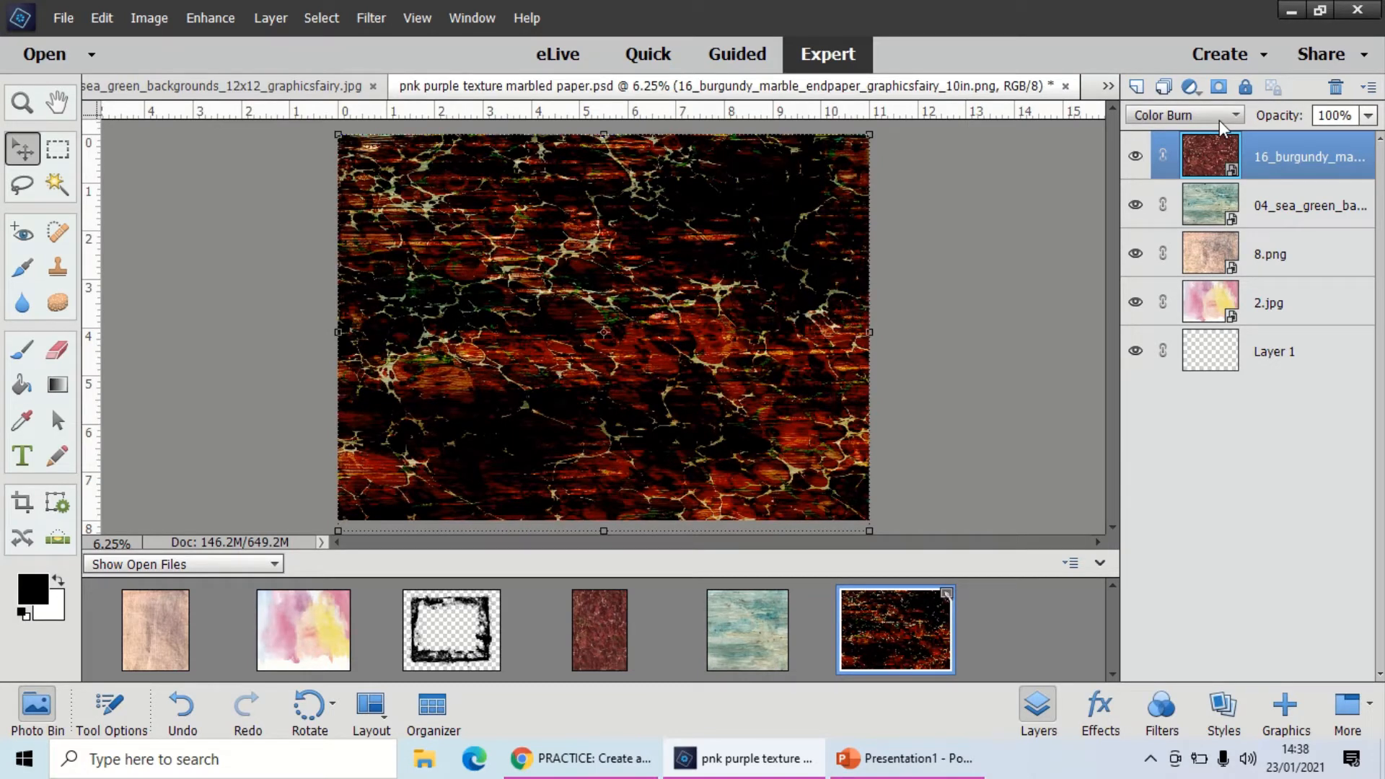
pyautogui.press('Down')
pyautogui.press('Down')
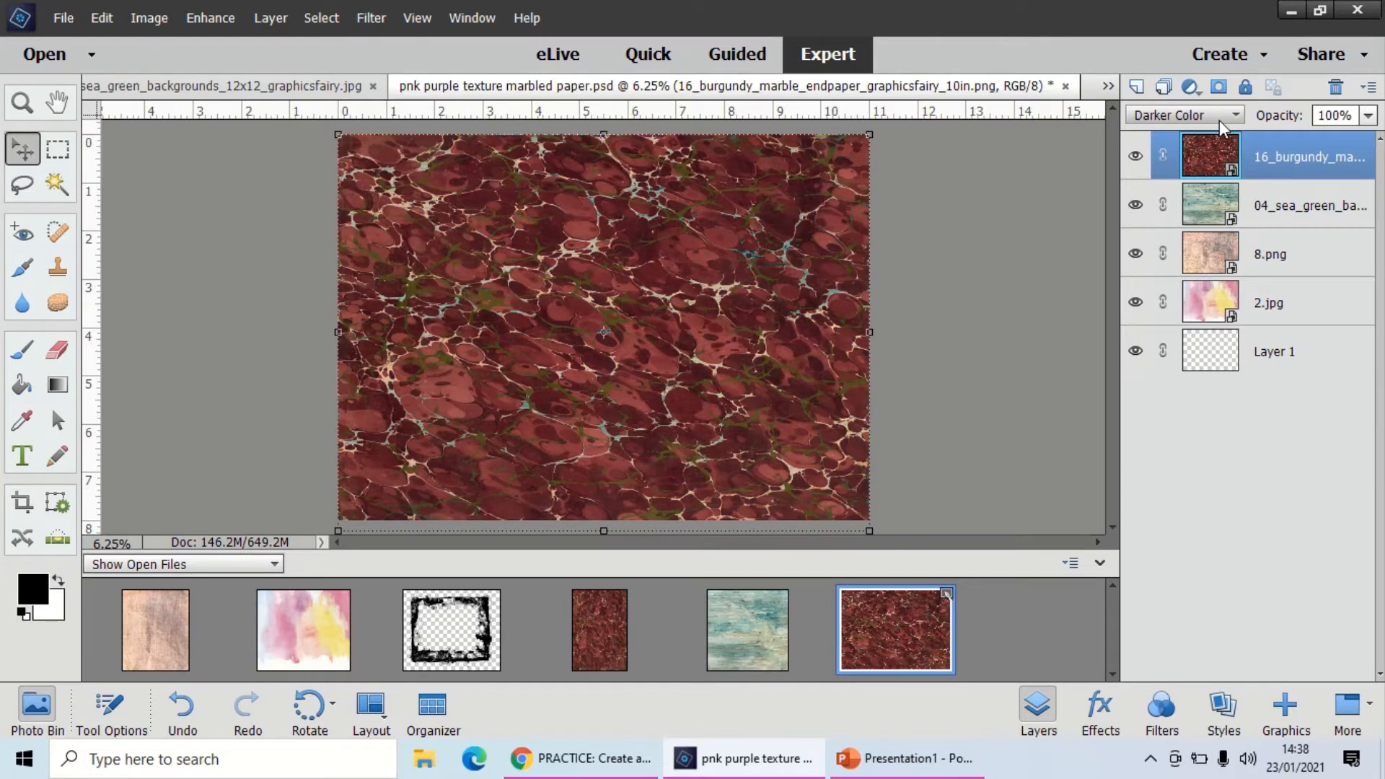
pyautogui.press('Down')
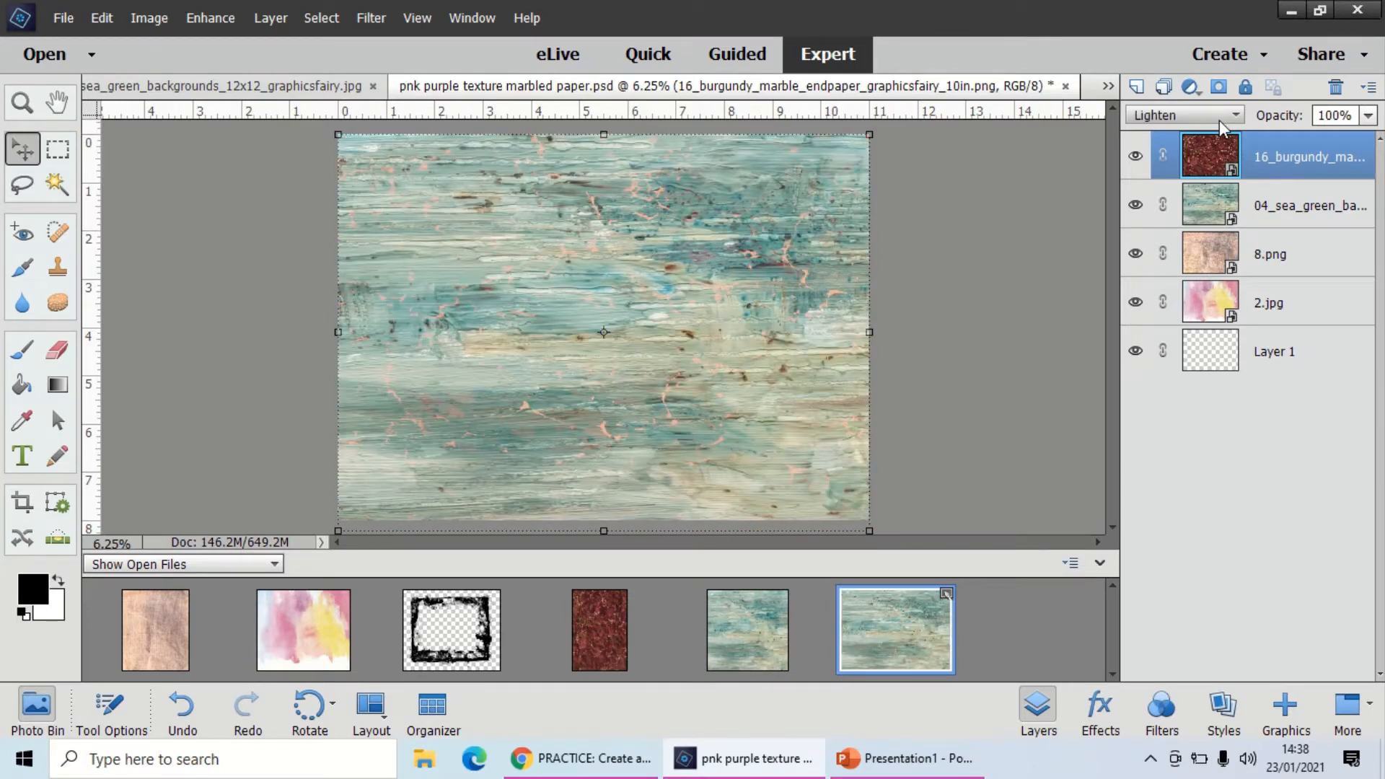
pyautogui.press('Down')
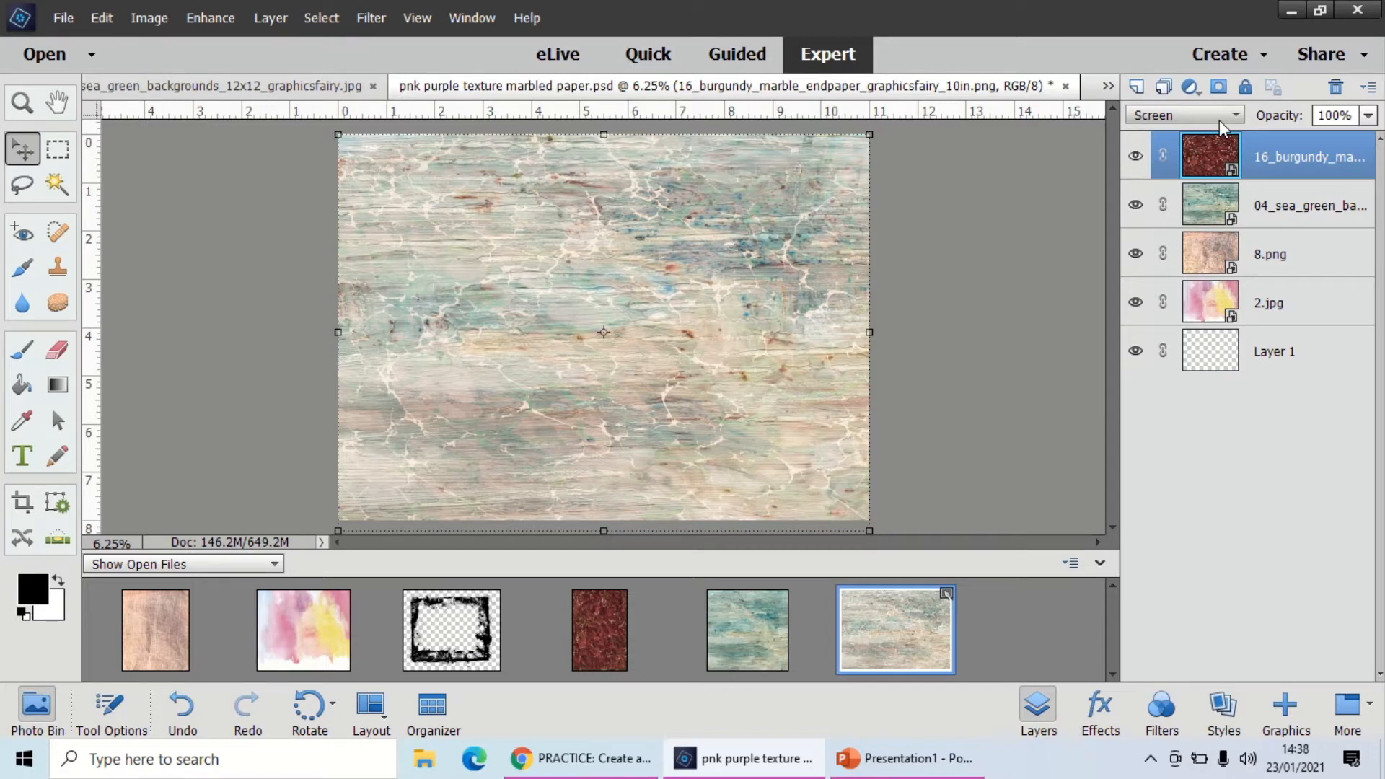
pyautogui.press('Down')
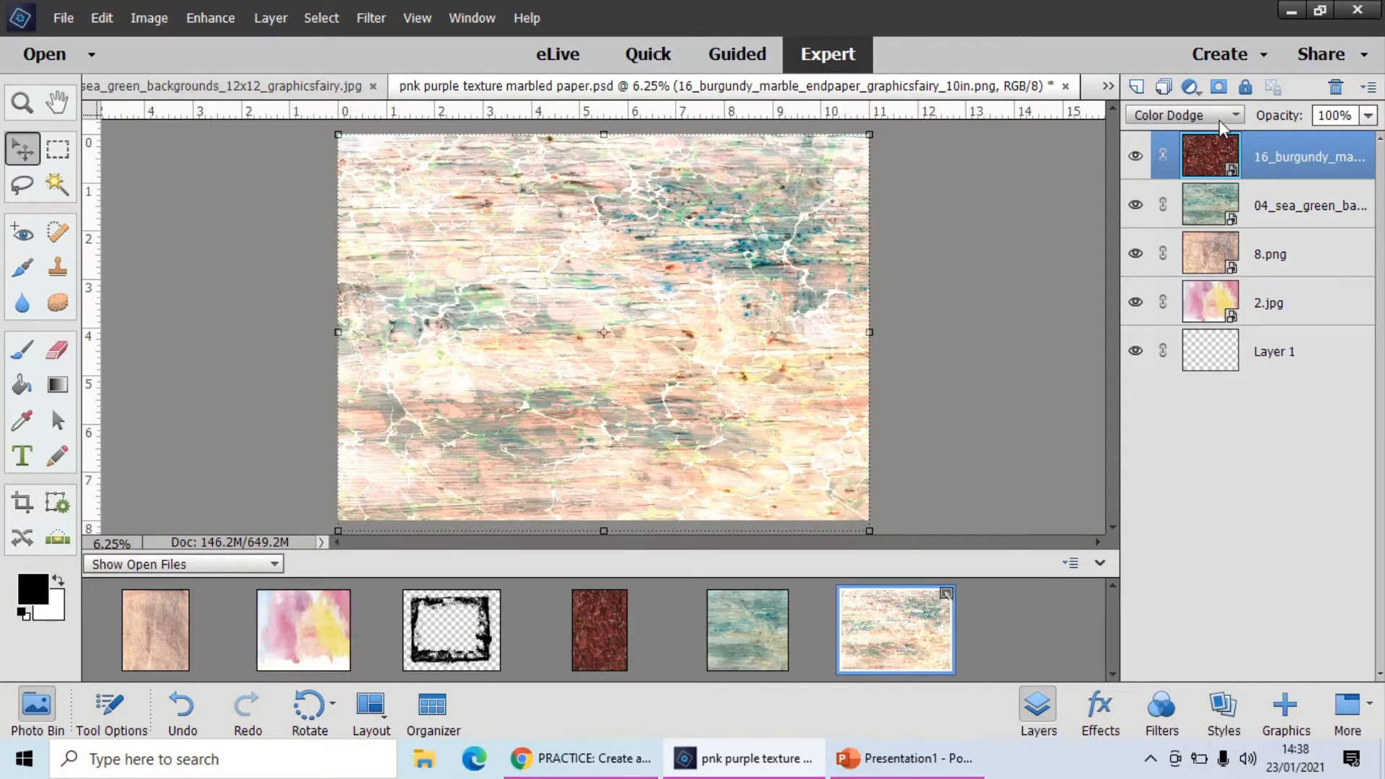
pyautogui.press('Down')
pyautogui.press('Down')
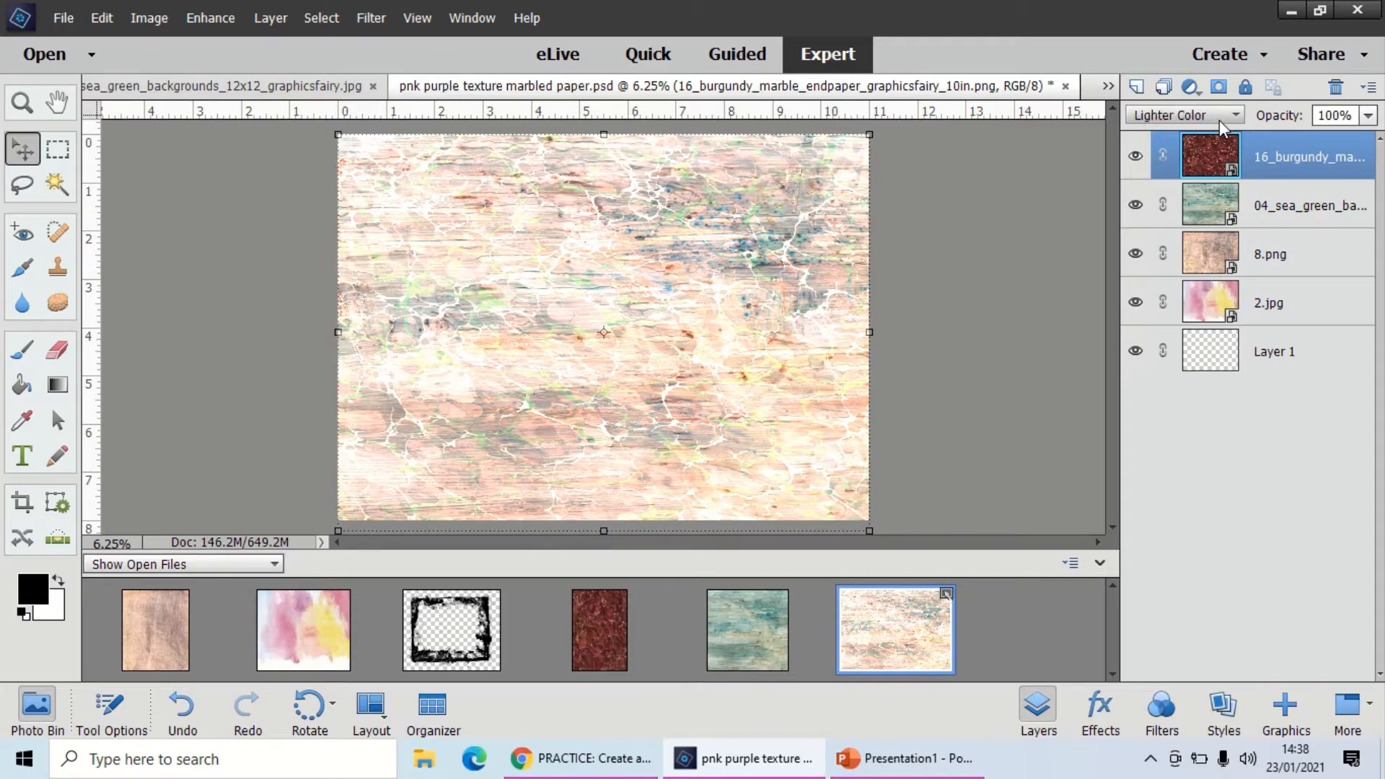
pyautogui.press('Down')
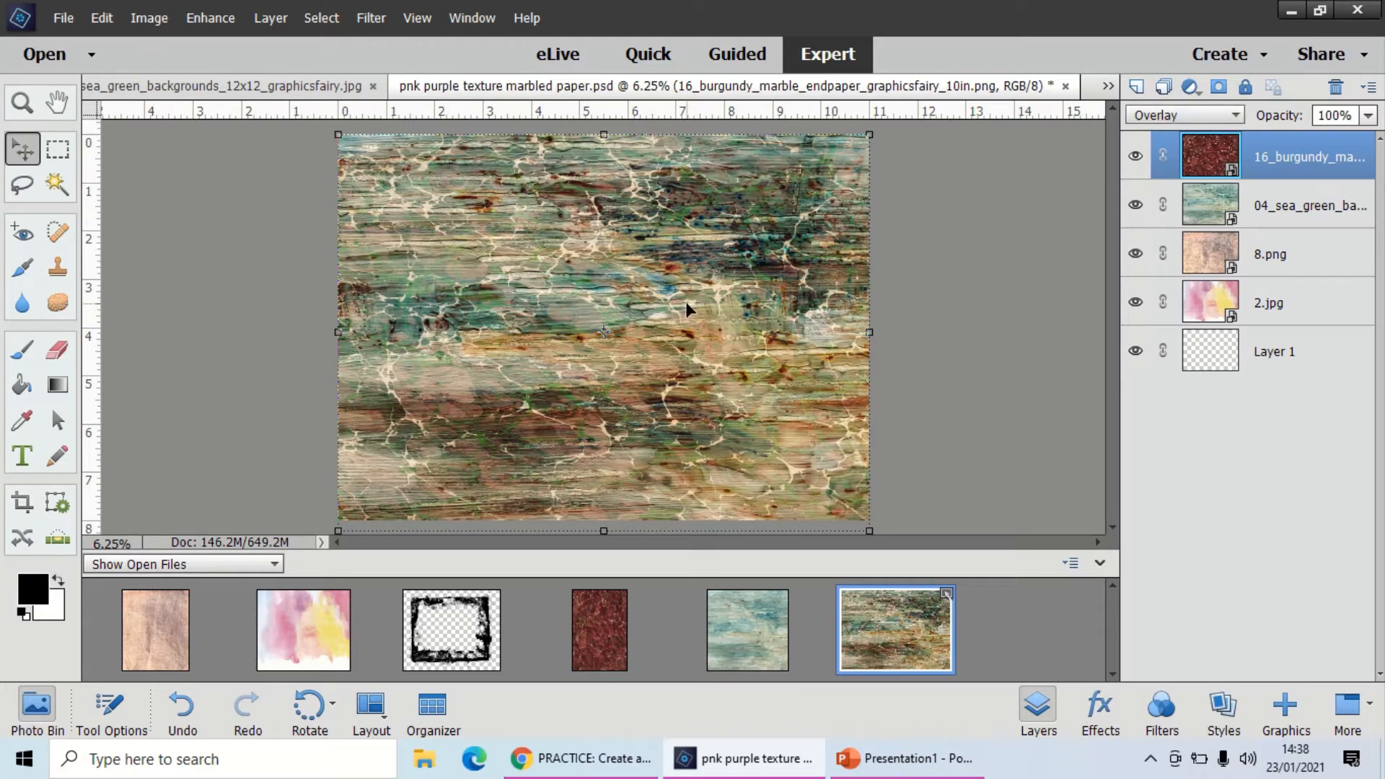
# Save the layered composition as a new Photoshop file named "weatherboarded blue textured paper" in the MY DIGITALS folder
pyautogui.click(75, 19)
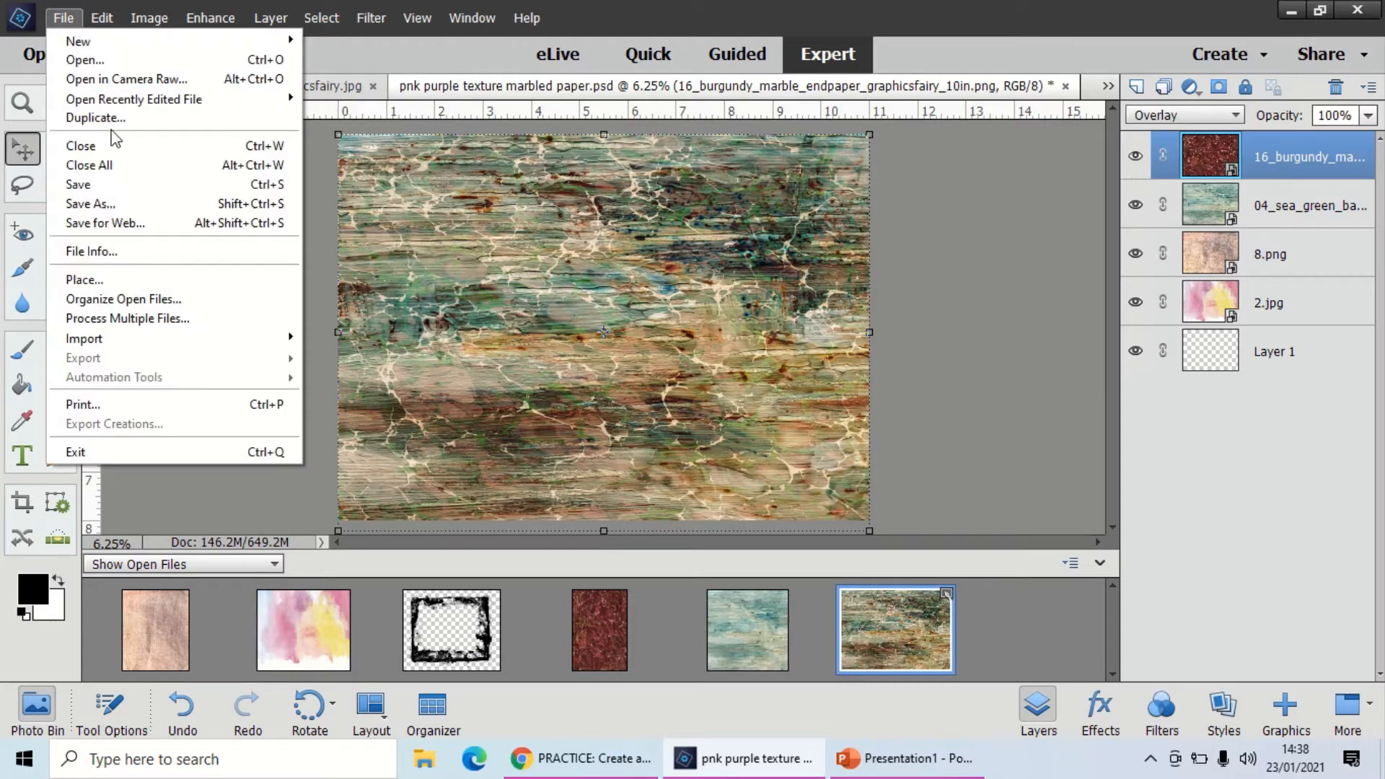
pyautogui.click(111, 205)
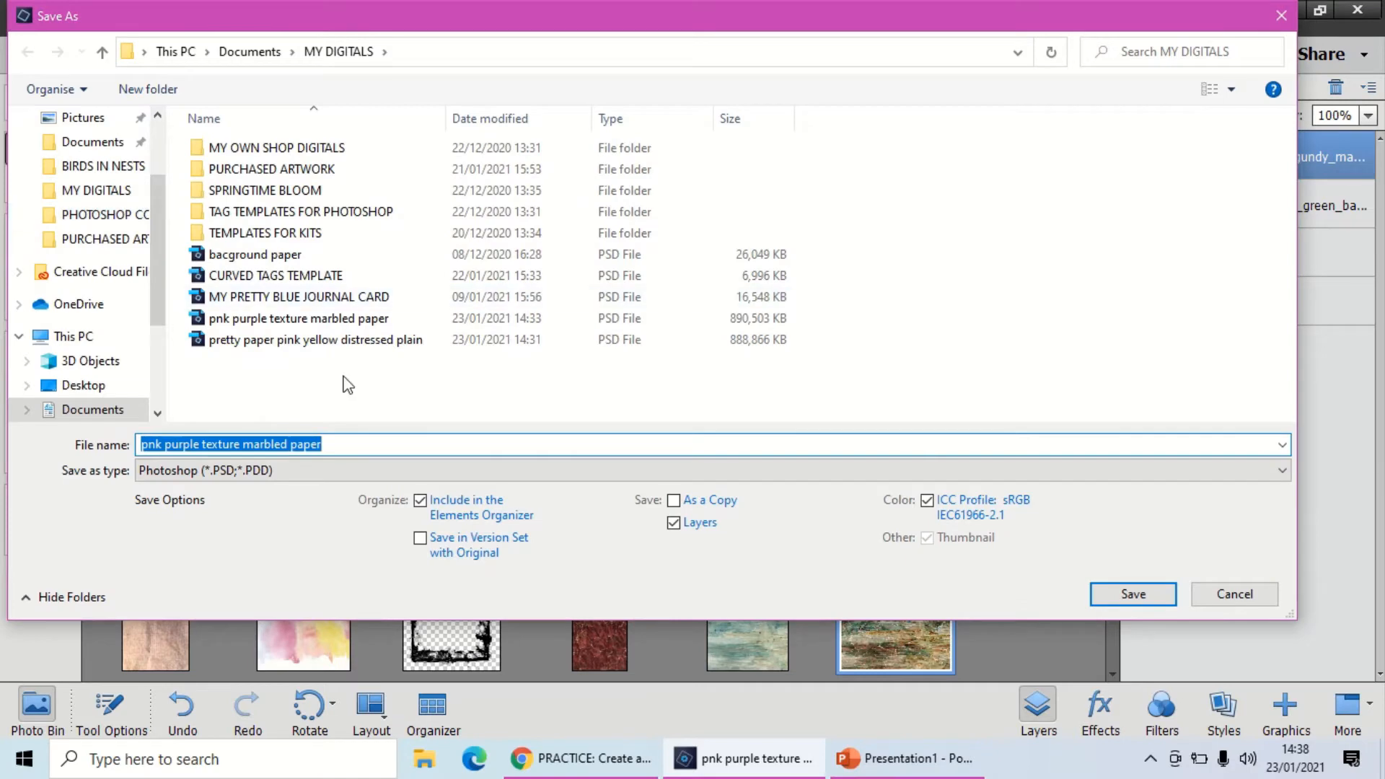
pyautogui.click(347, 442)
pyautogui.moveTo(202, 441); pyautogui.dragTo(137, 444)
pyautogui.write('weatherbo')
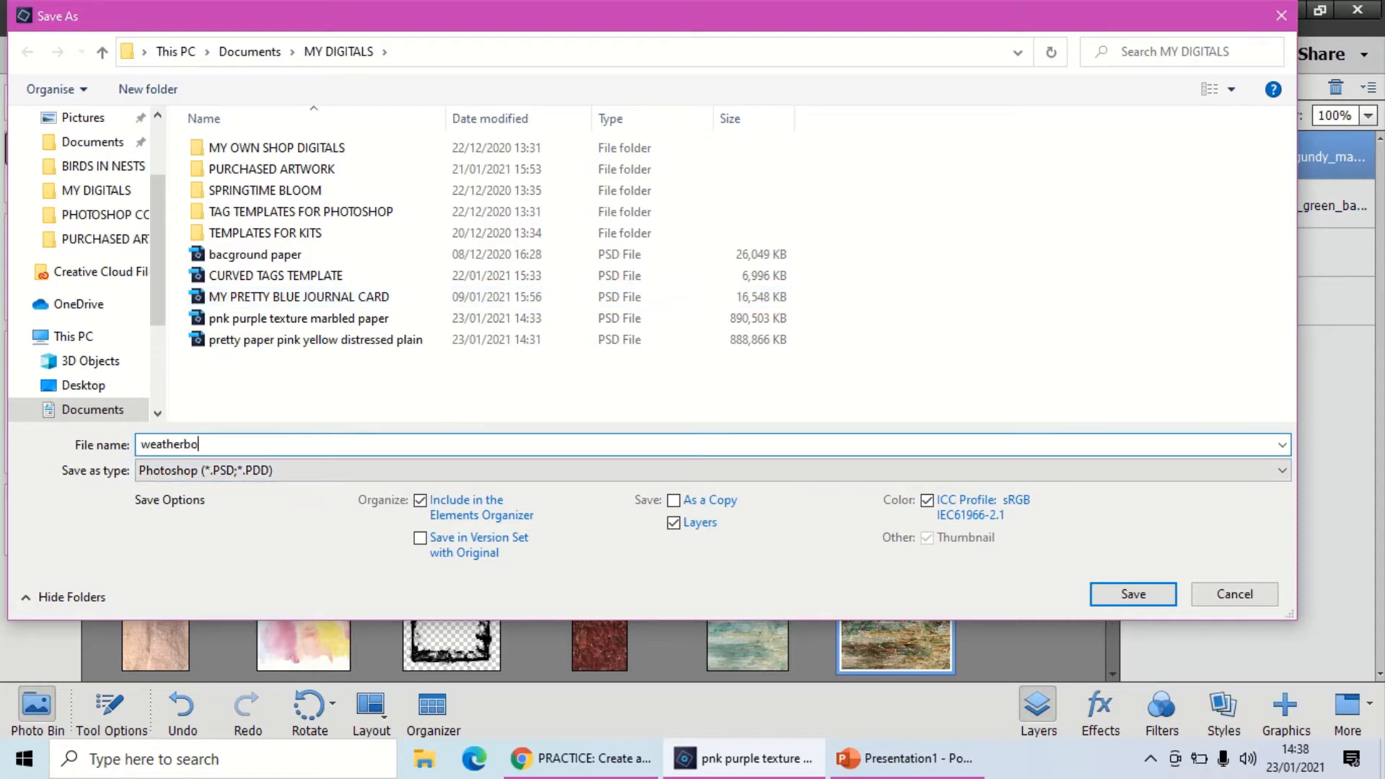
pyautogui.write('arded blue textured paper')
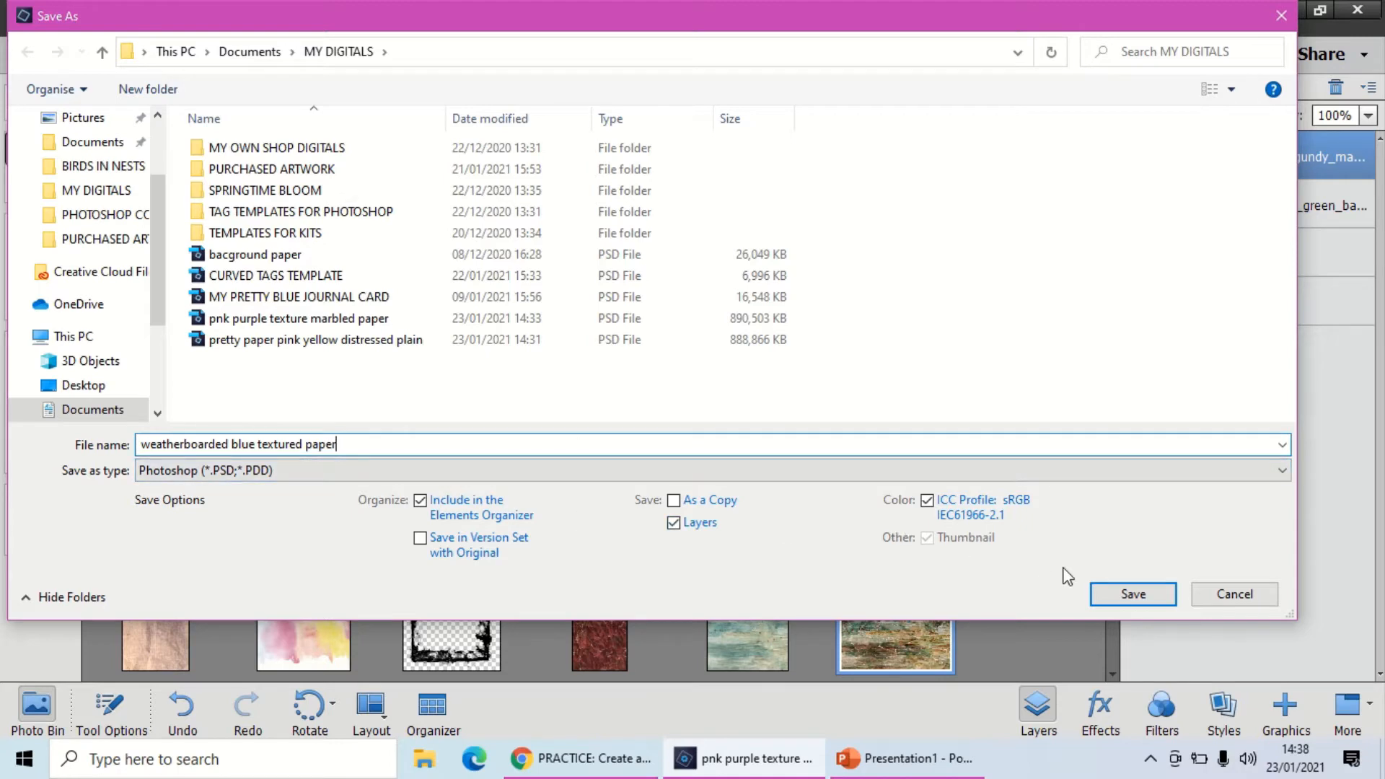
pyautogui.click(1114, 592)
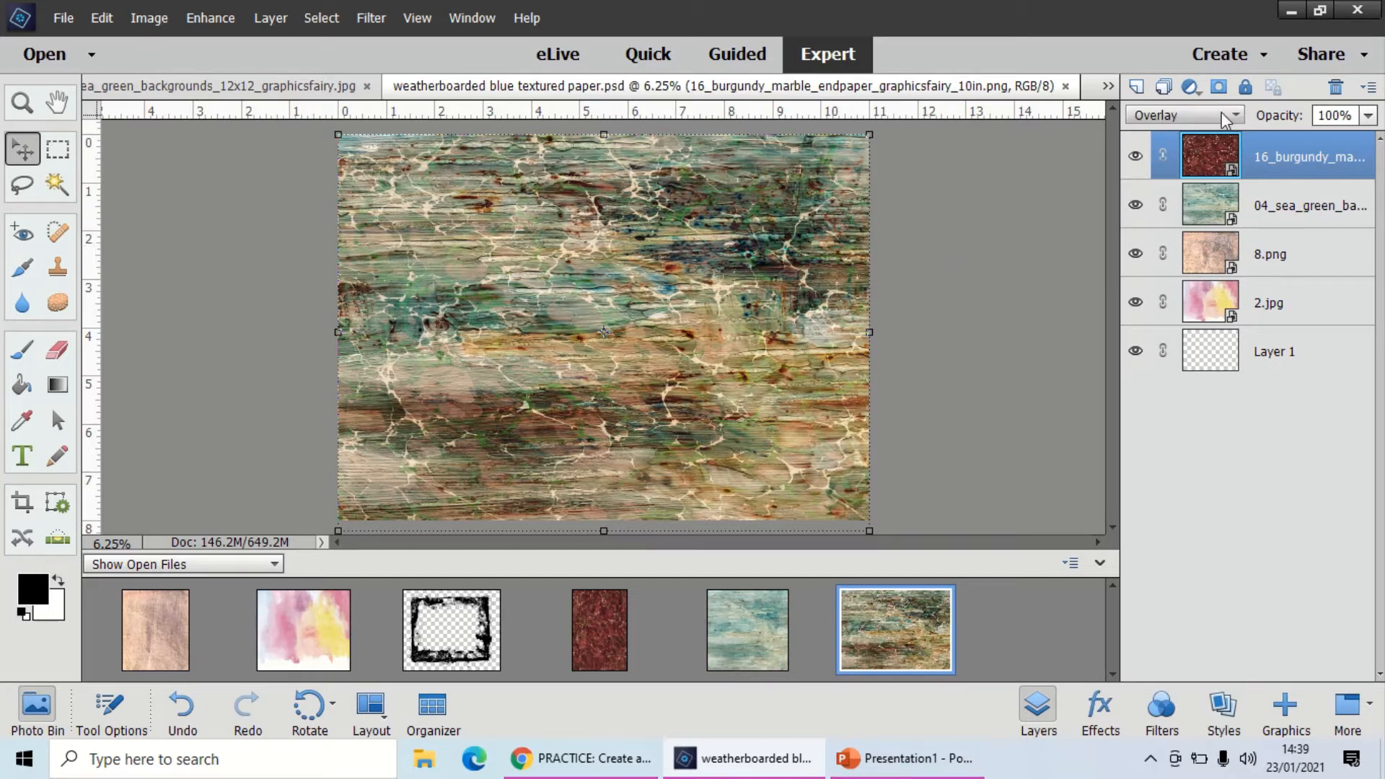
# Change the burgundy marble layer's blend mode to Soft Light
pyautogui.click(1190, 116)
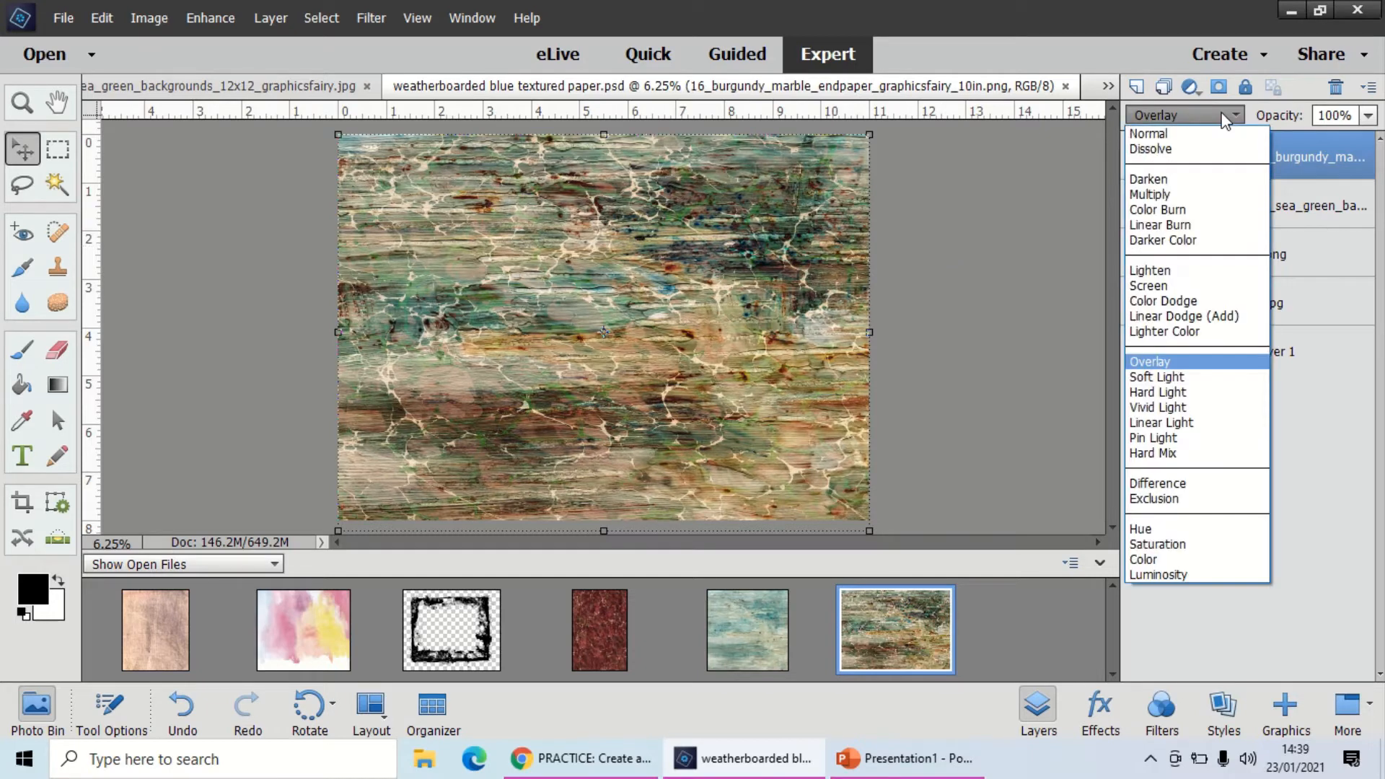
pyautogui.click(1167, 375)
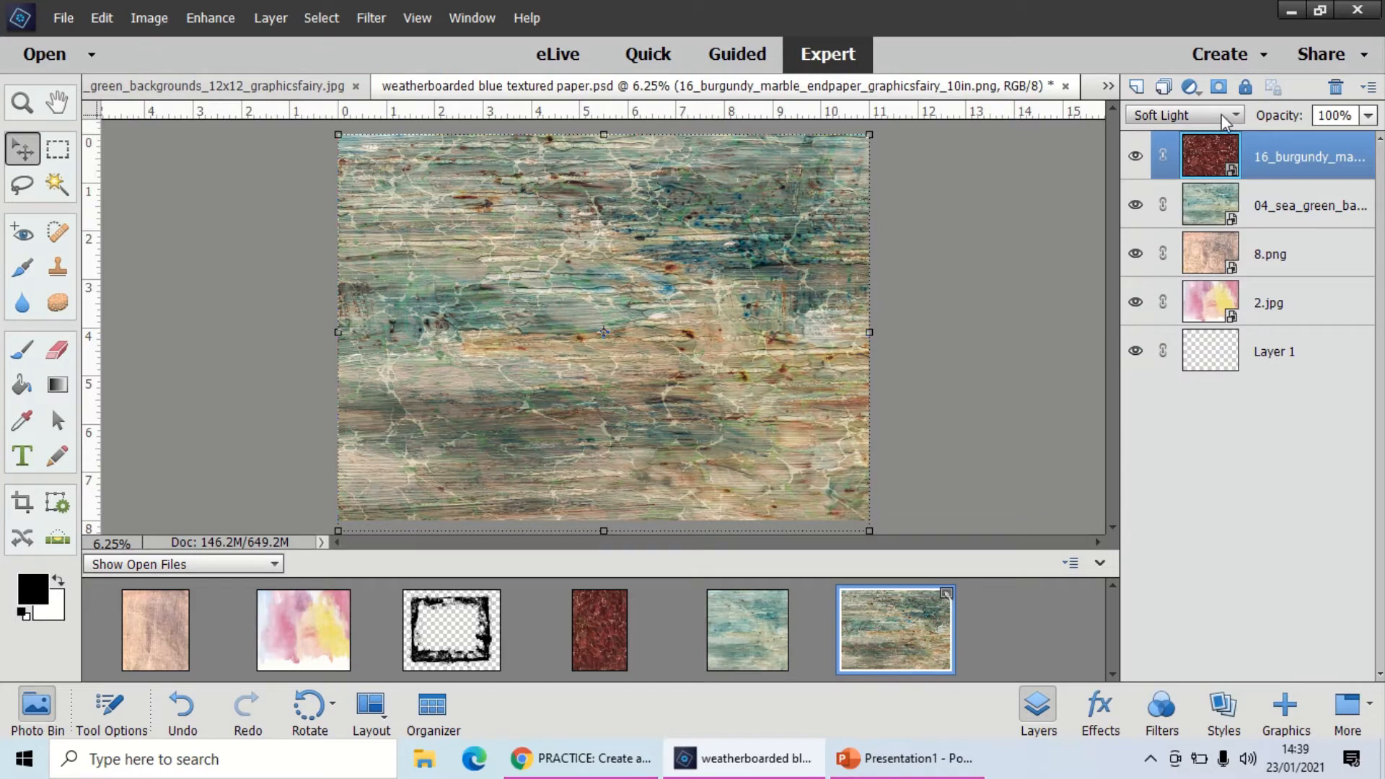
# Step the burgundy marble layer through the blend modes from Hard Light onward, comparing the effects, and settle on Hue
pyautogui.scroll(-1, 1221, 114)
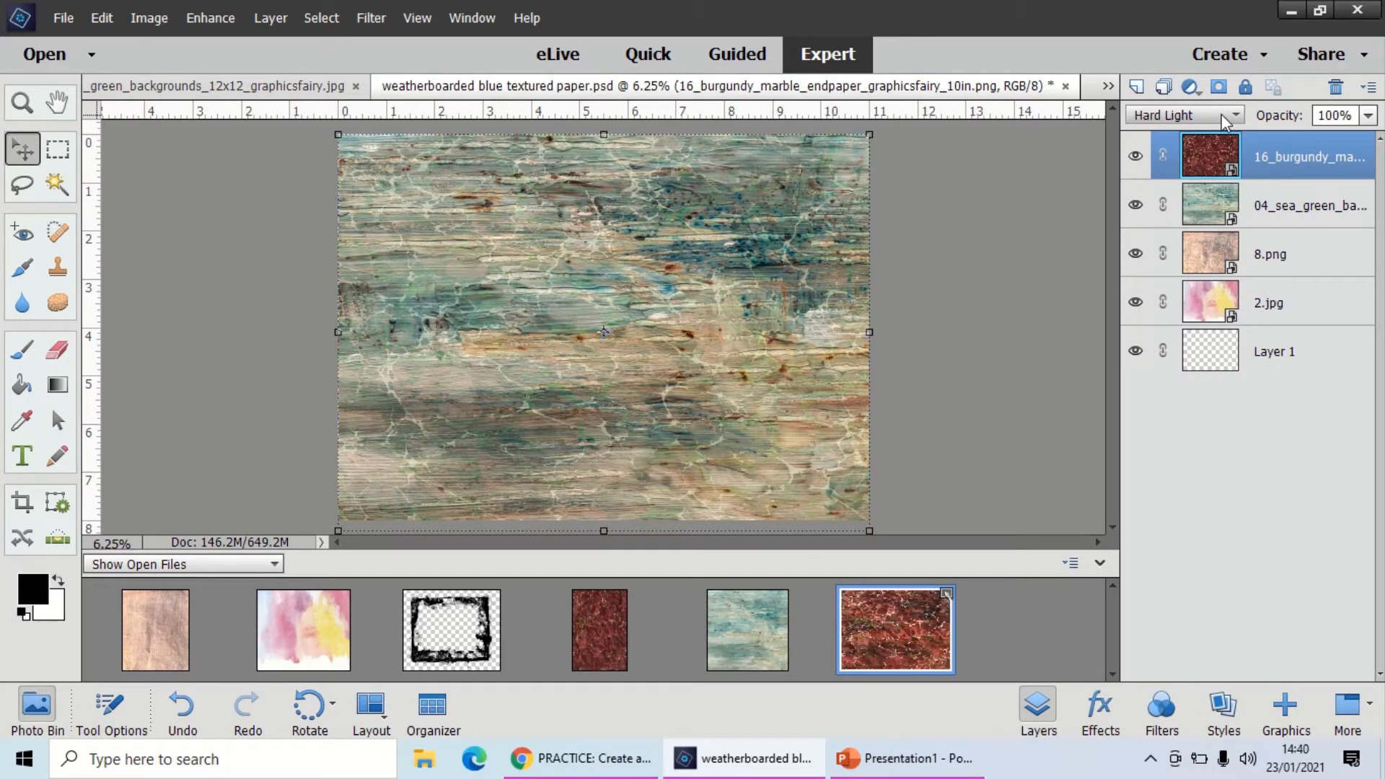
pyautogui.scroll(-1, 1222, 114)
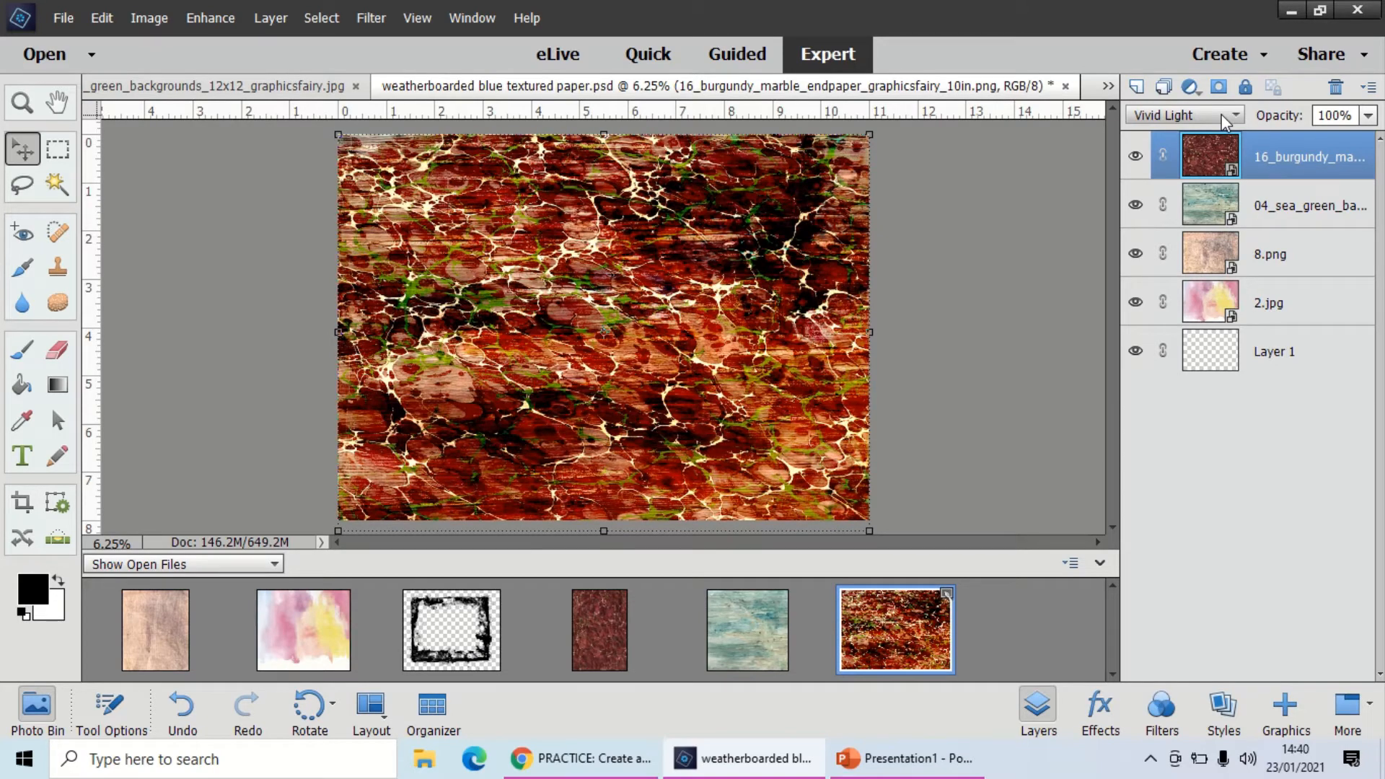
pyautogui.scroll(-1, 1222, 114)
pyautogui.scroll(-1, 1222, 114)
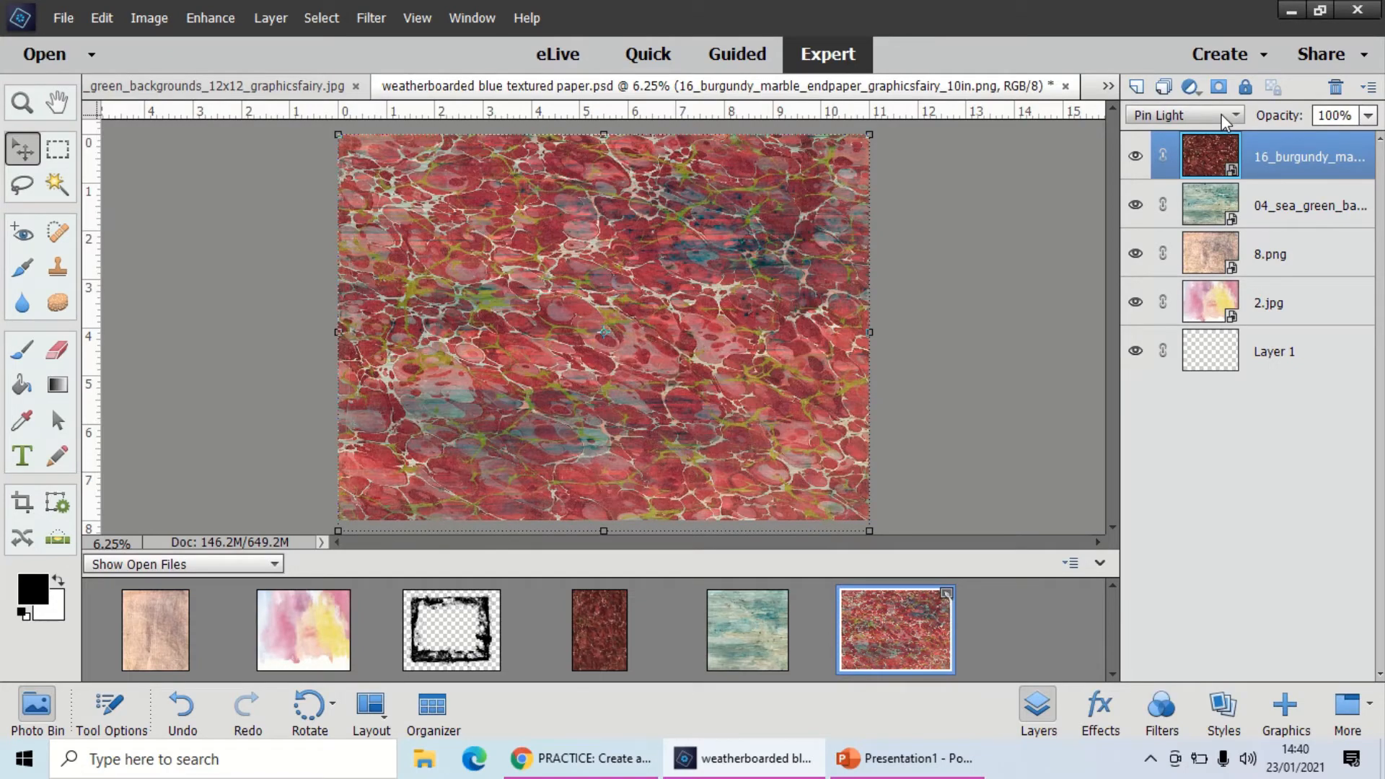
pyautogui.scroll(-1, 1222, 114)
pyautogui.scroll(-1, 1222, 114)
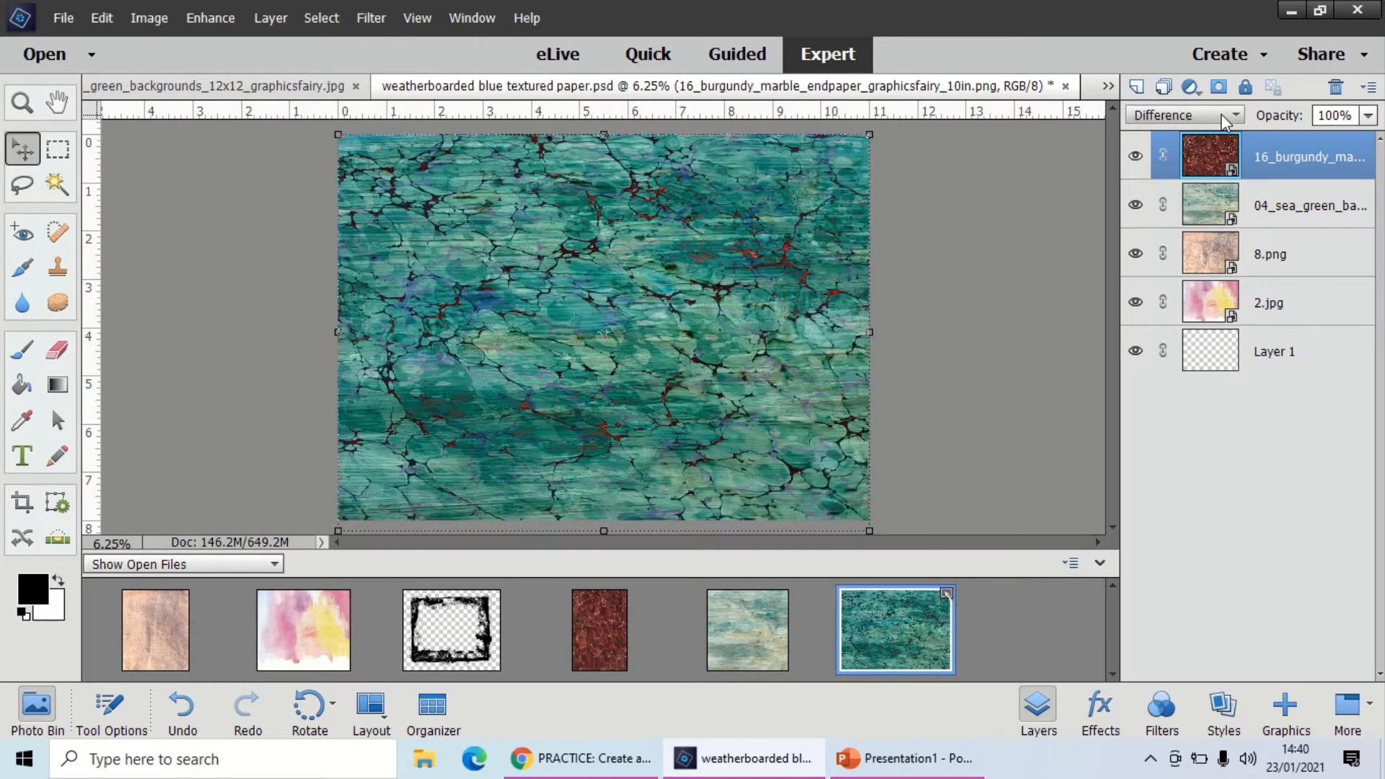
pyautogui.scroll(-1, 1222, 114)
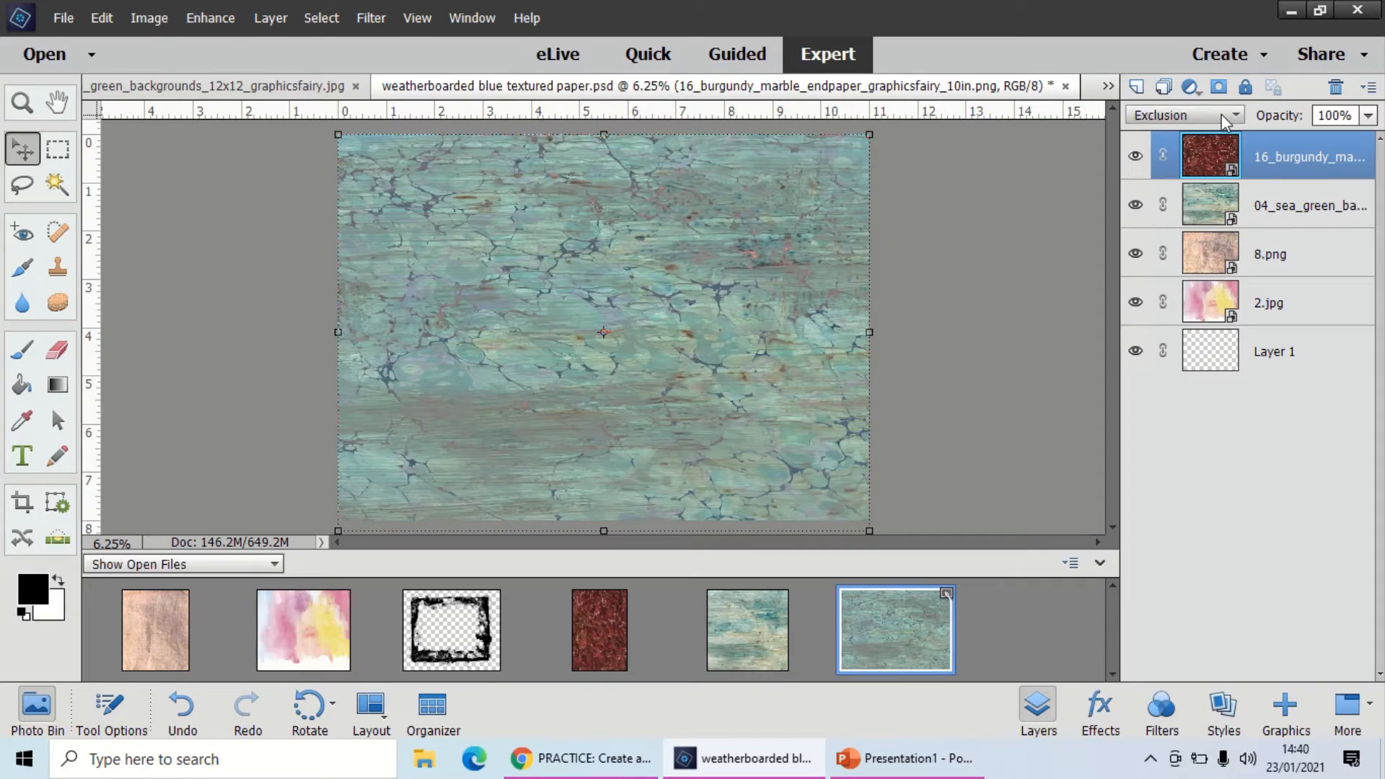
pyautogui.scroll(-1, 1221, 114)
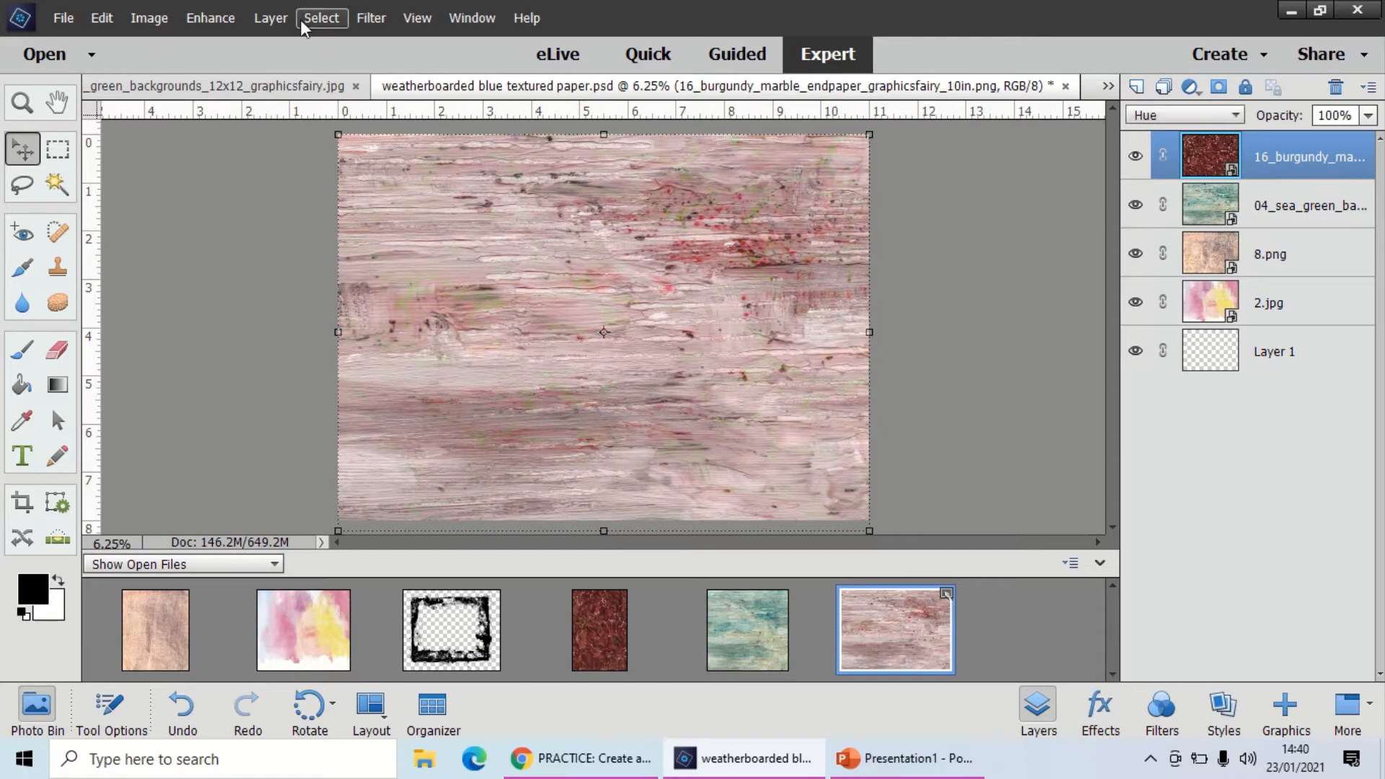
# Save the composition as a new Photoshop file named "weatherboarded lilac textured paper" in the MY DIGITALS folder
pyautogui.click(70, 18)
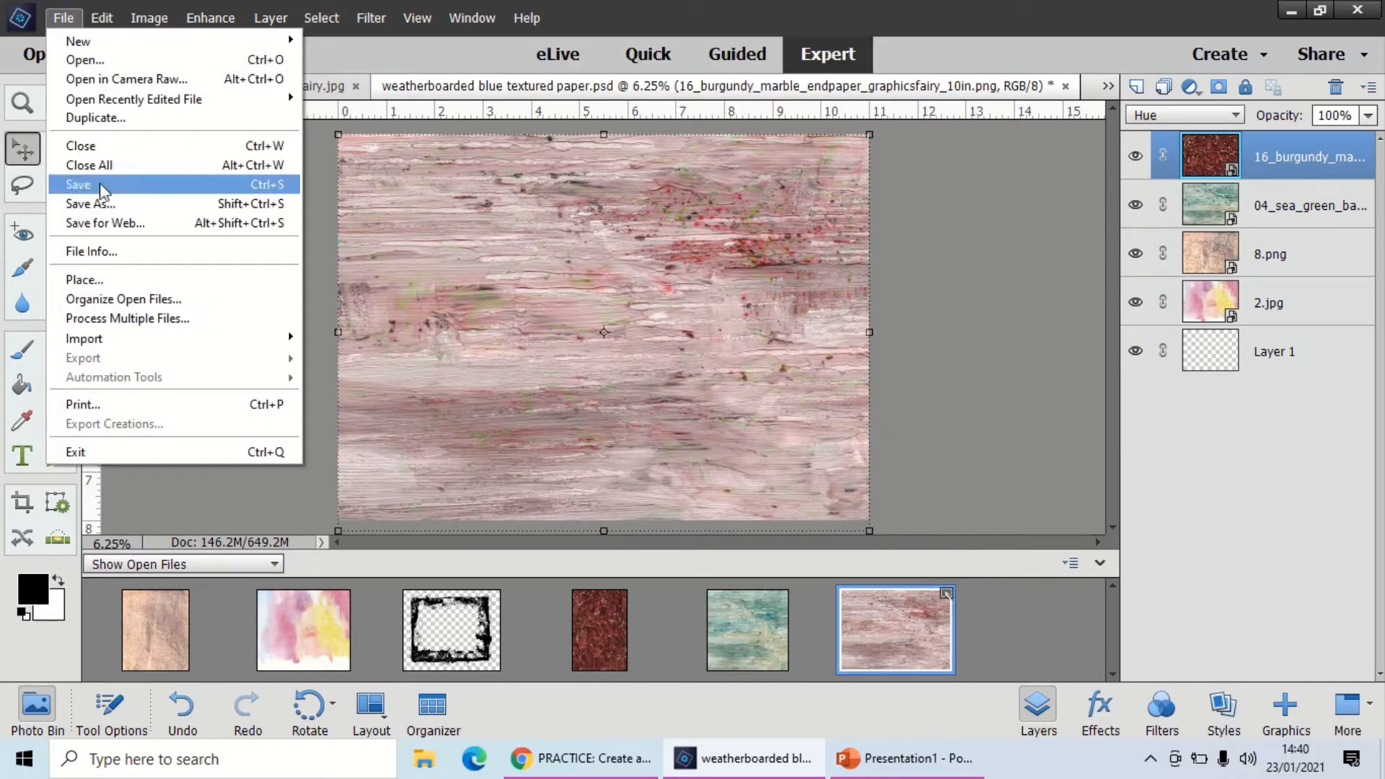
pyautogui.click(92, 204)
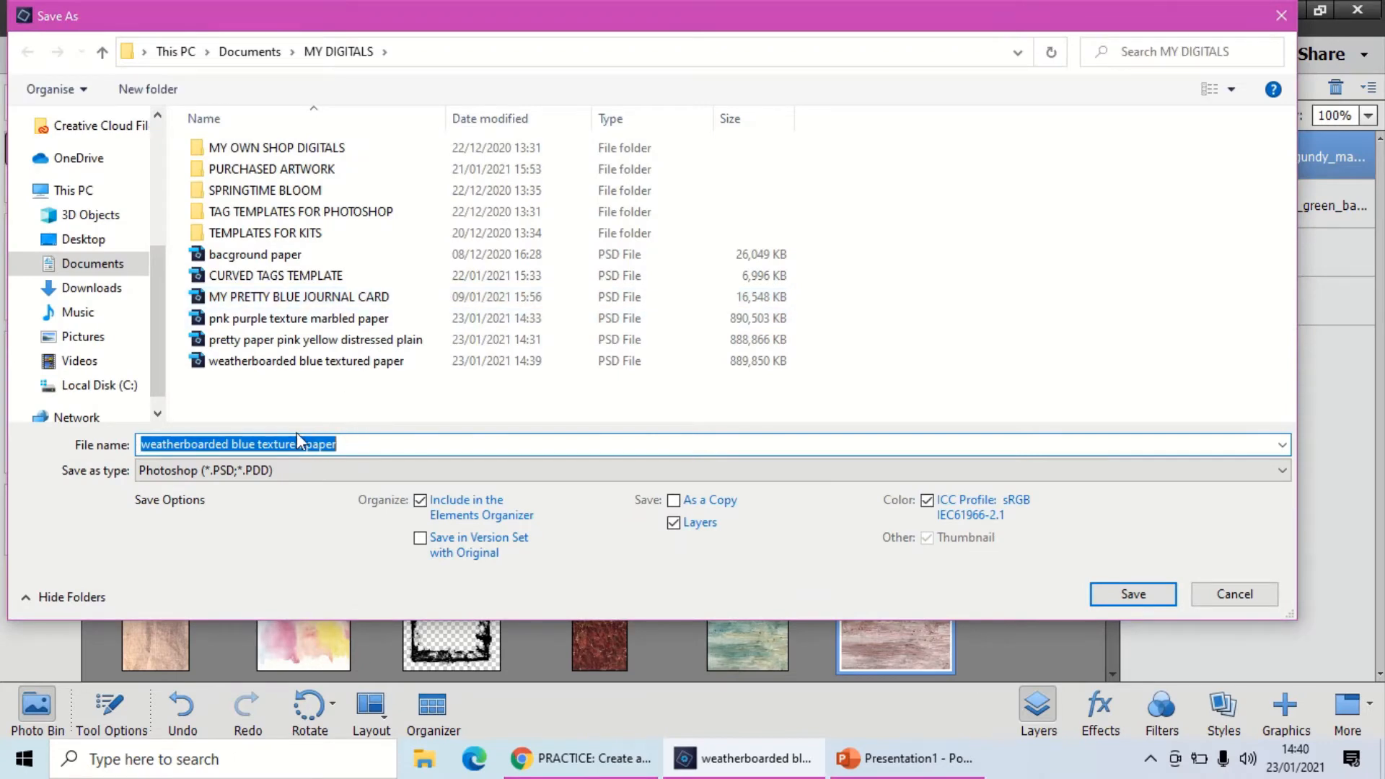
pyautogui.click(252, 447)
pyautogui.press('BackSpace')
pyautogui.press('BackSpace')
pyautogui.press('BackSpace')
pyautogui.press('BackSpace')
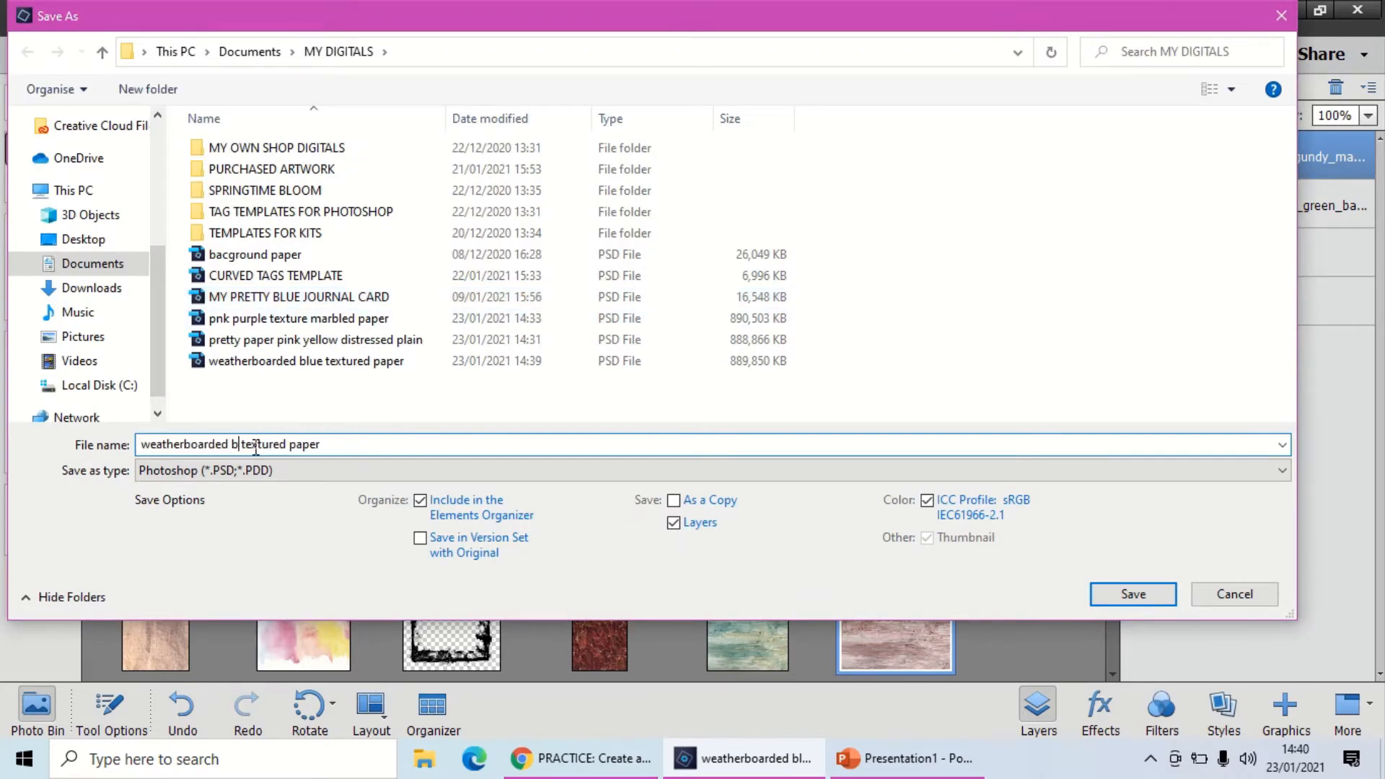
pyautogui.write('lilac')
pyautogui.click(352, 475)
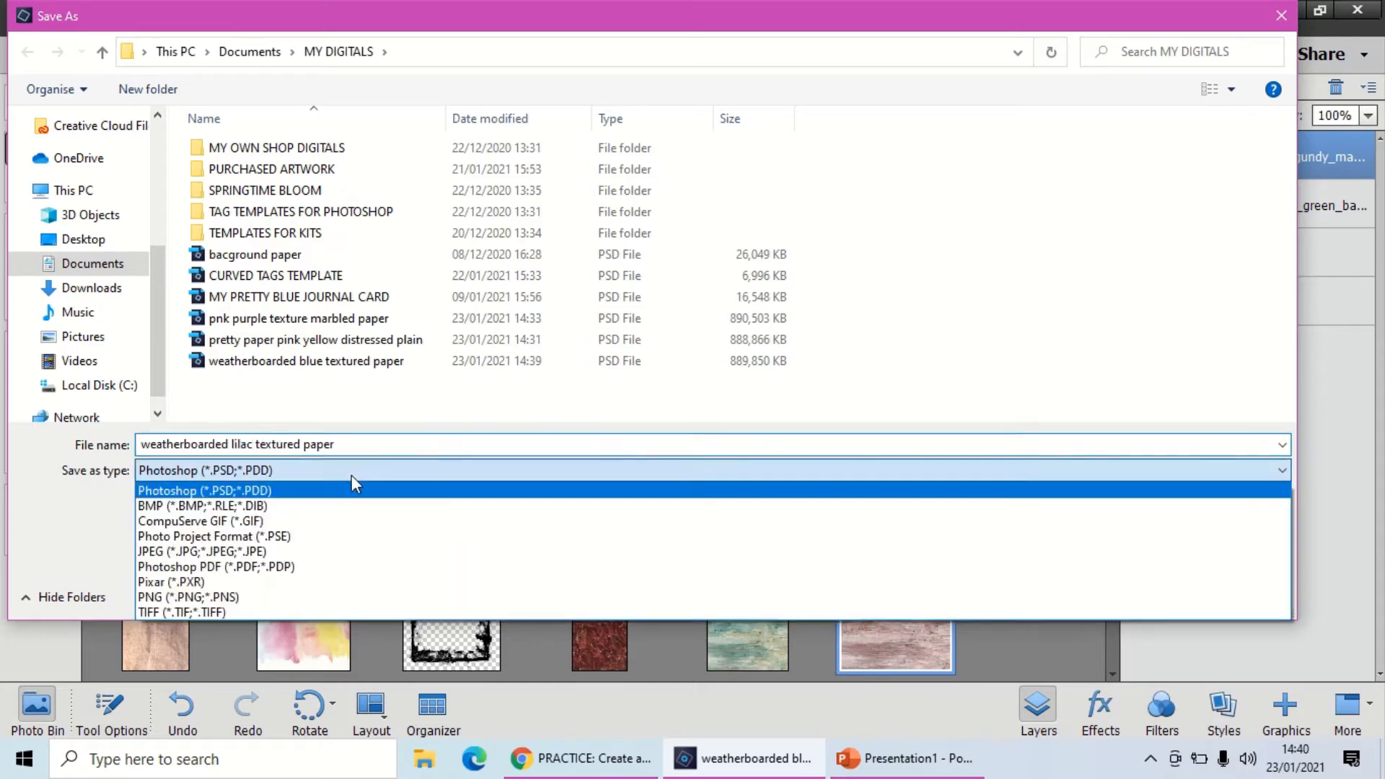
pyautogui.click(352, 475)
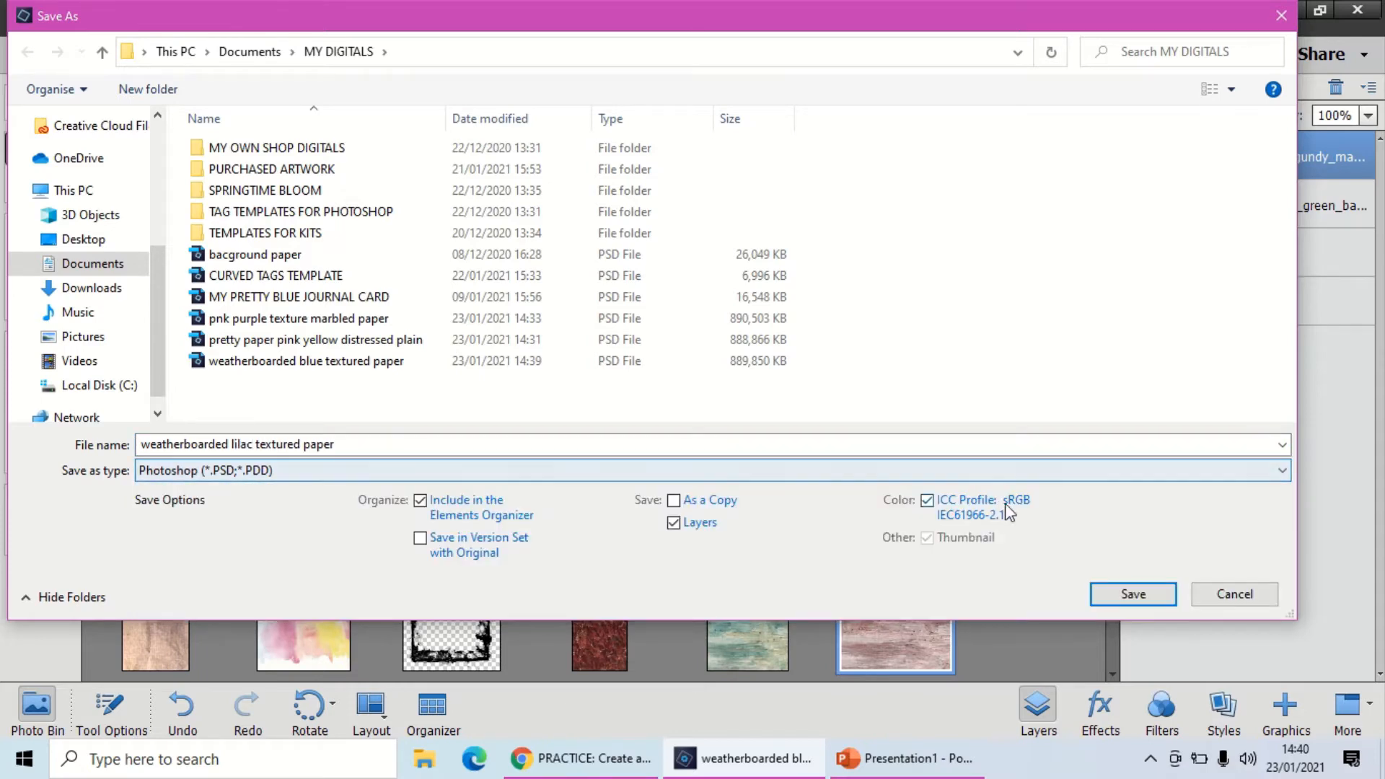
pyautogui.click(1122, 598)
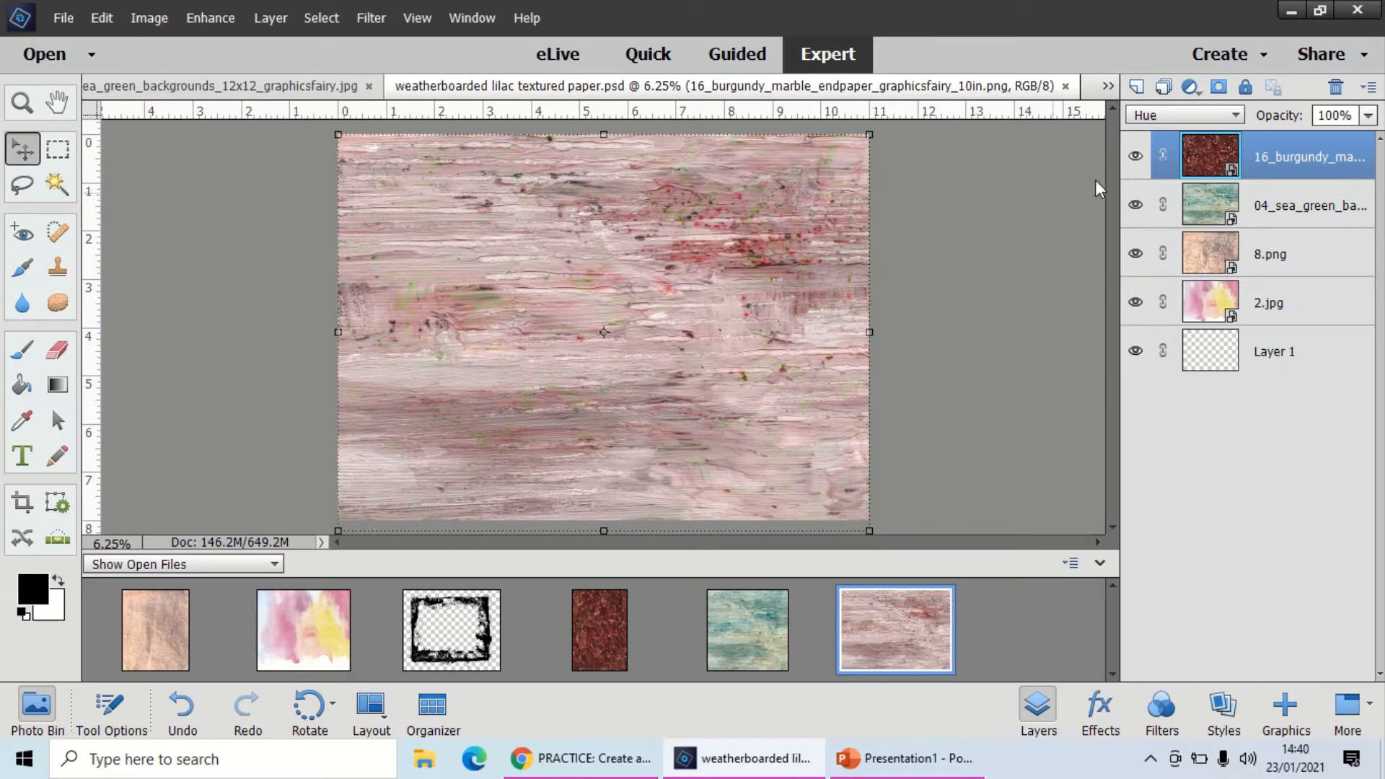
# Try the burgundy marble layer's blend modes from Saturation to Luminosity, and go back through the earlier modes to Darker Color
pyautogui.click(1235, 116)
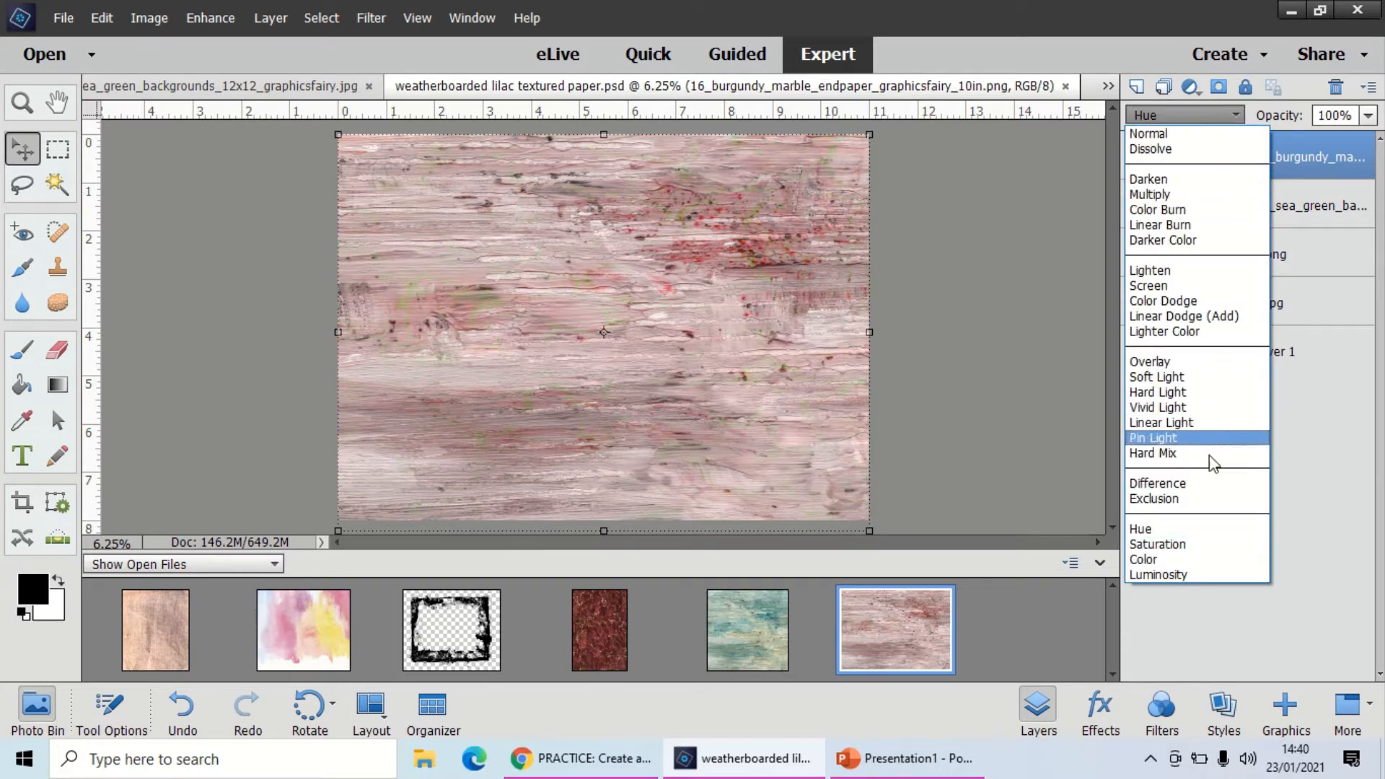
pyautogui.click(1194, 544)
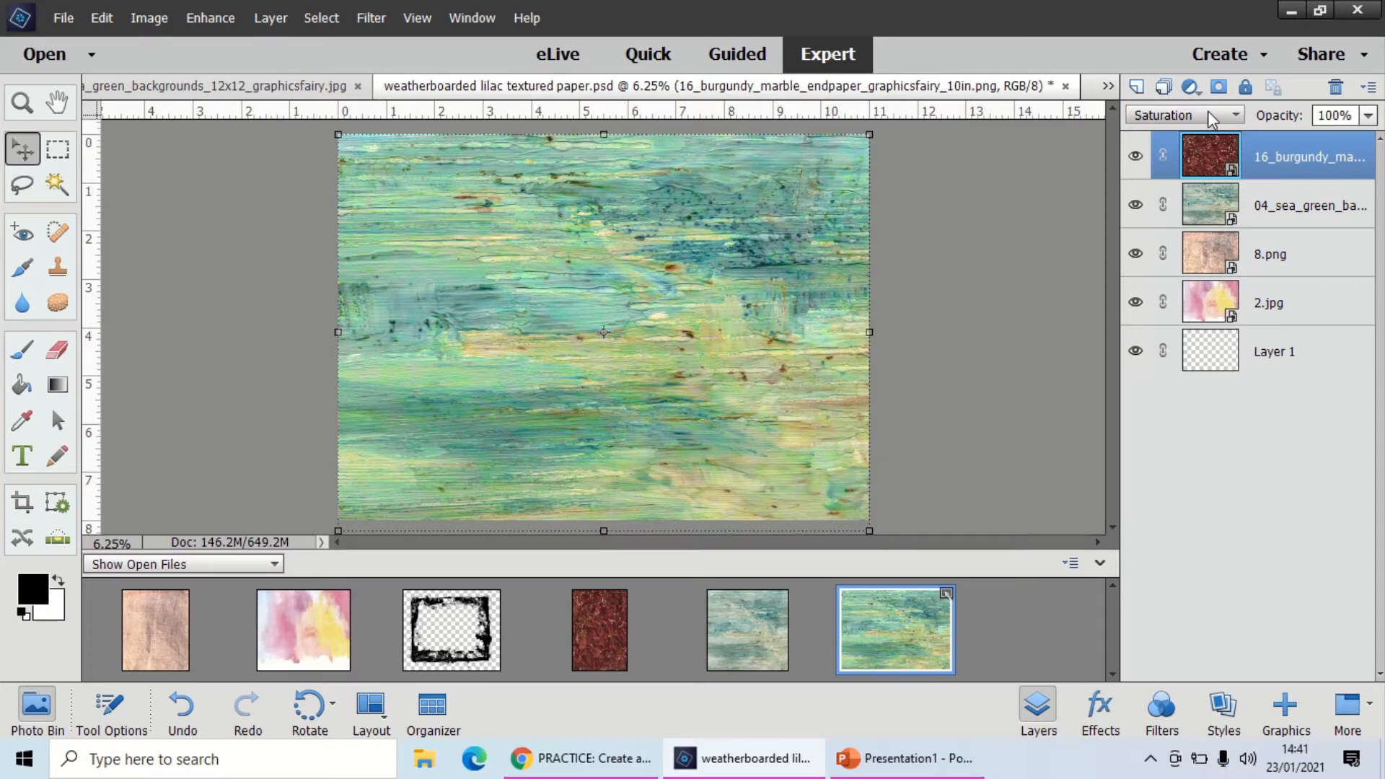
pyautogui.scroll(-1, 1208, 110)
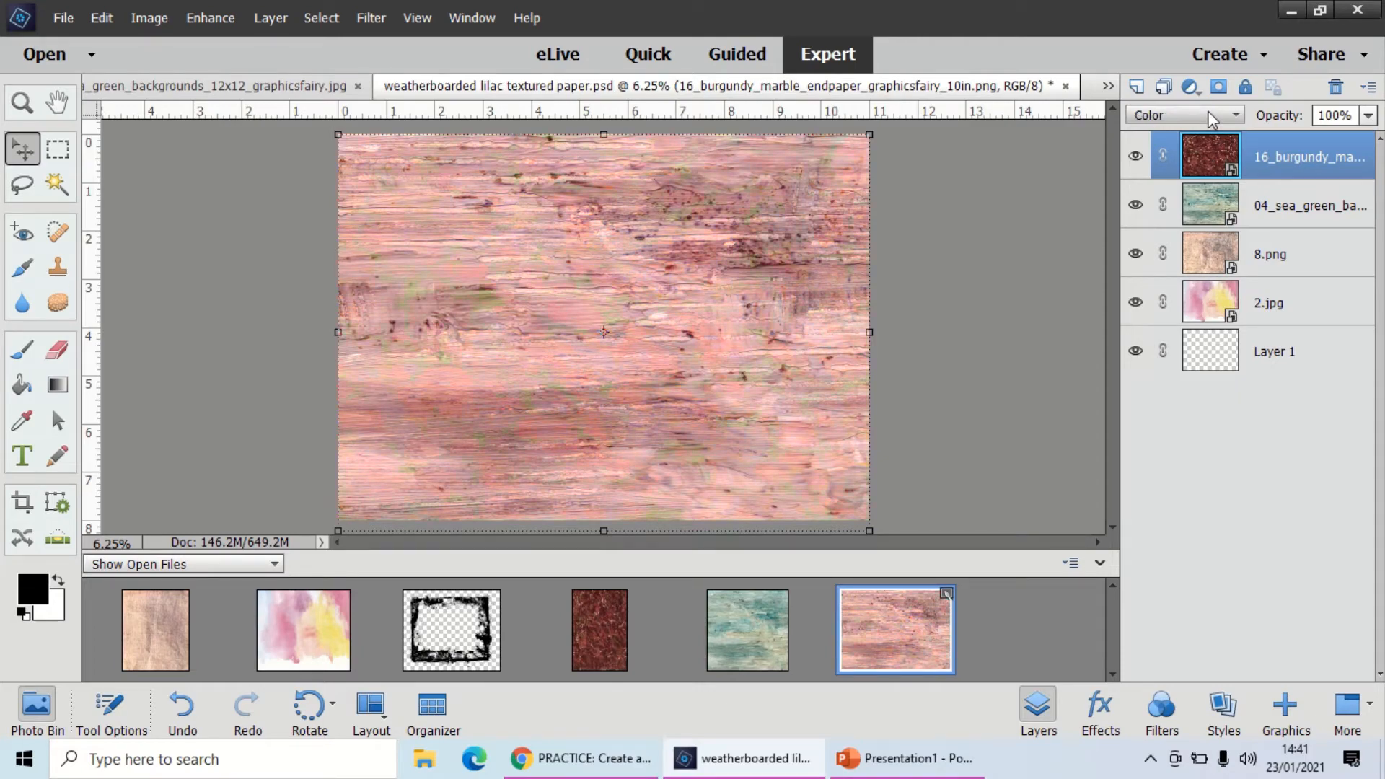
pyautogui.scroll(-1, 1208, 111)
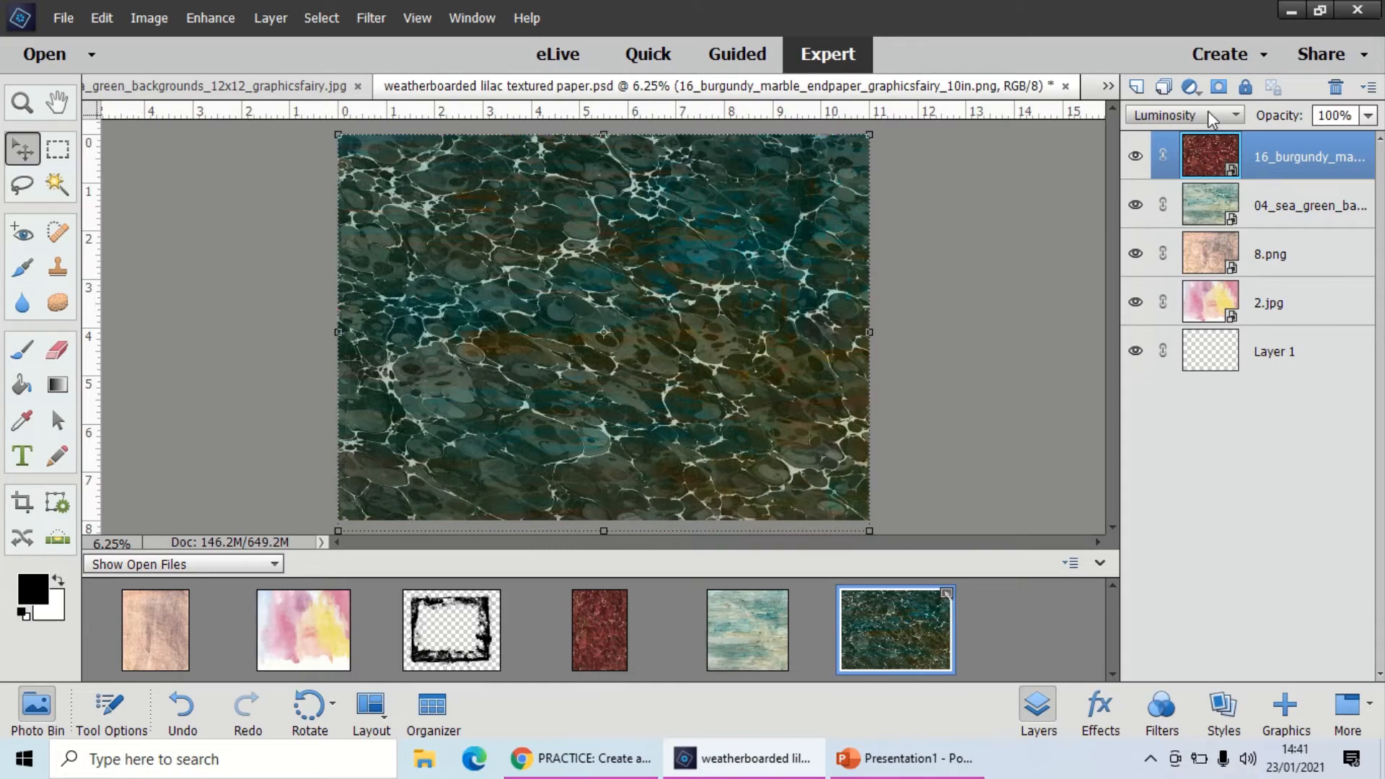
pyautogui.scroll(4, 1207, 110)
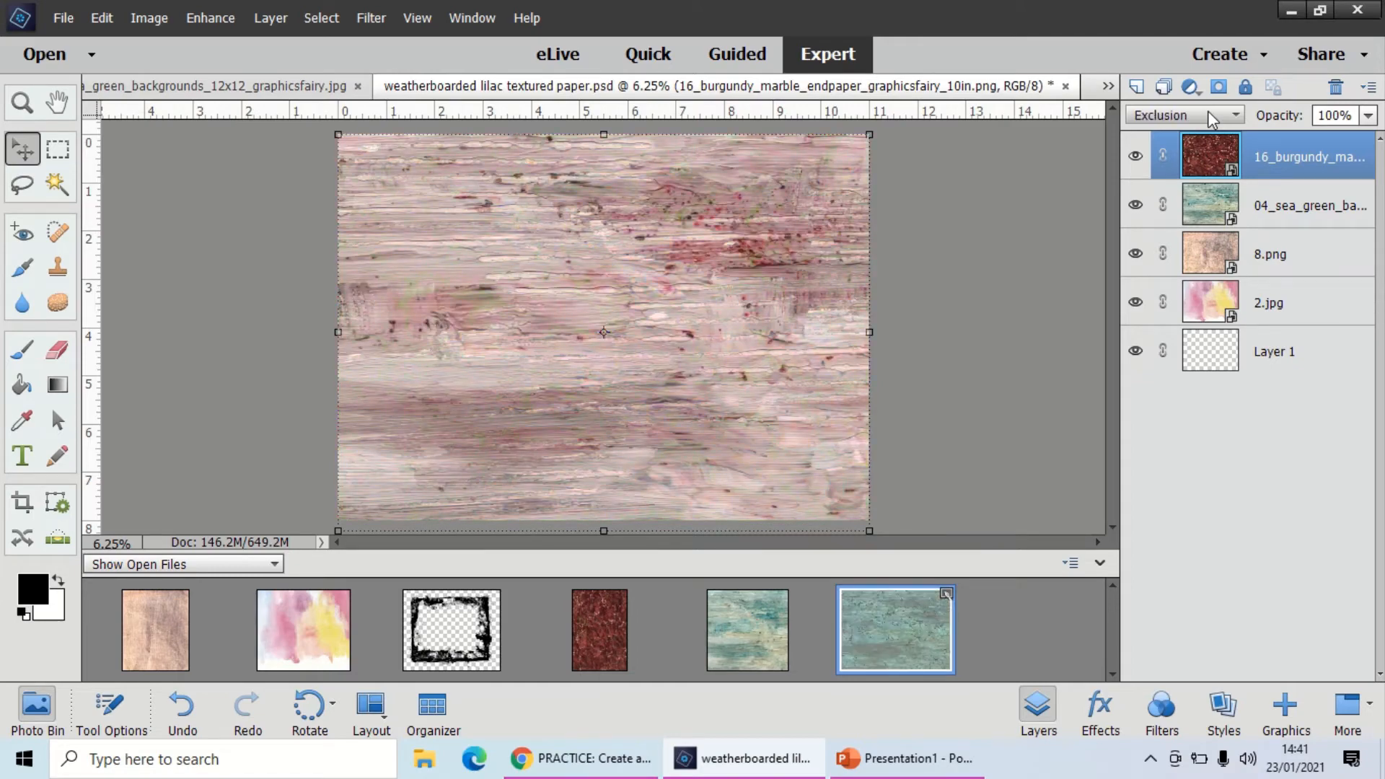
pyautogui.scroll(5, 1209, 113)
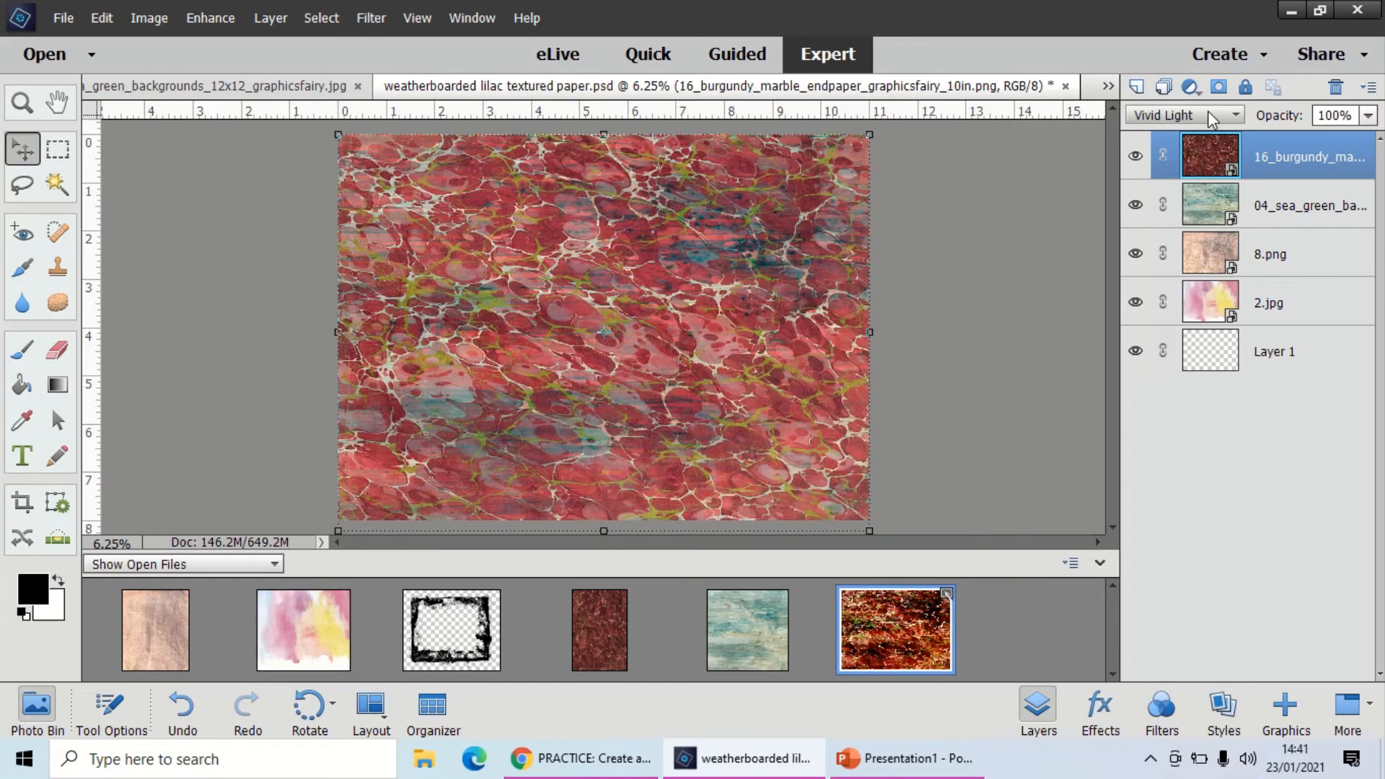
pyautogui.scroll(5, 1209, 116)
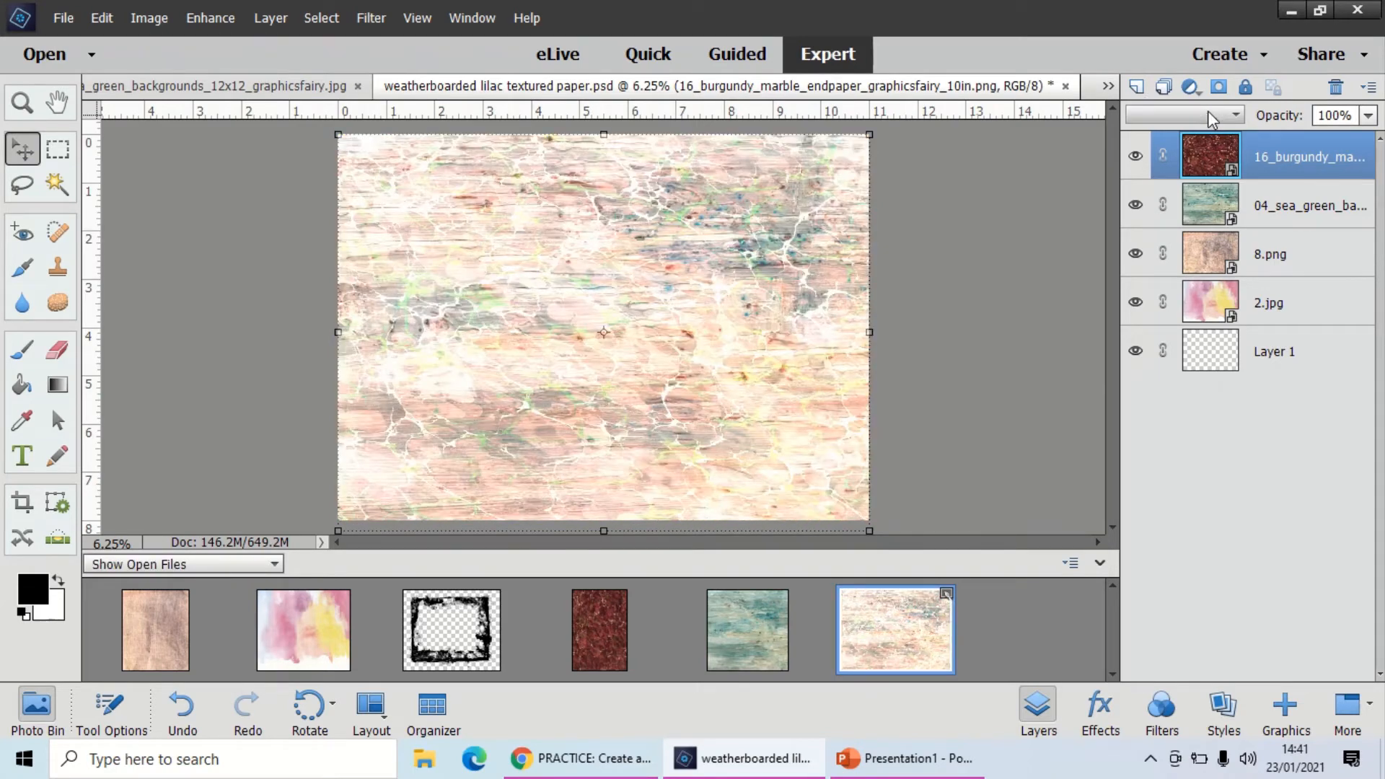
pyautogui.scroll(3, 1212, 117)
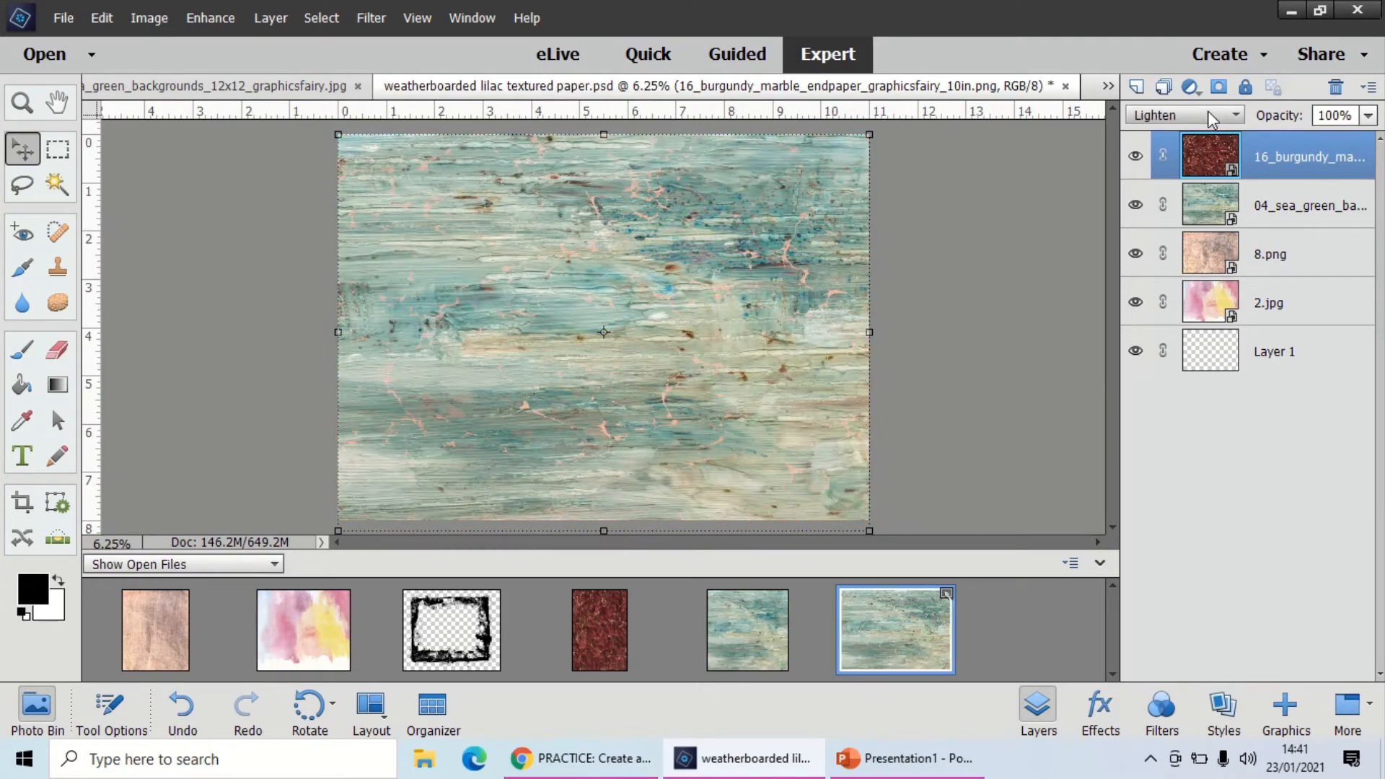
pyautogui.scroll(2, 1212, 117)
pyautogui.scroll(-1, 1211, 117)
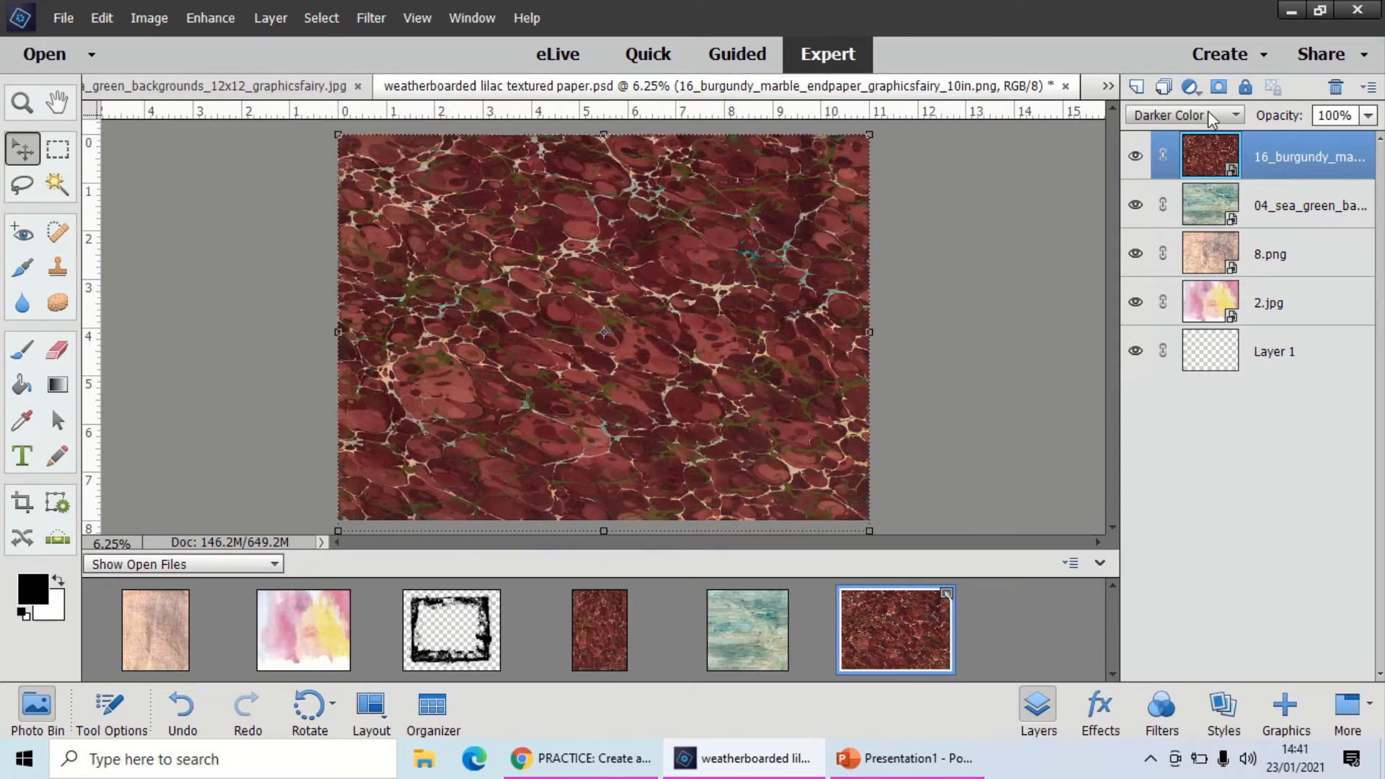
# Try the burgundy marble layer at reduced opacities such as 47%, 31% and 67%, and return it to 100%
pyautogui.click(1368, 115)
pyautogui.click(1317, 137)
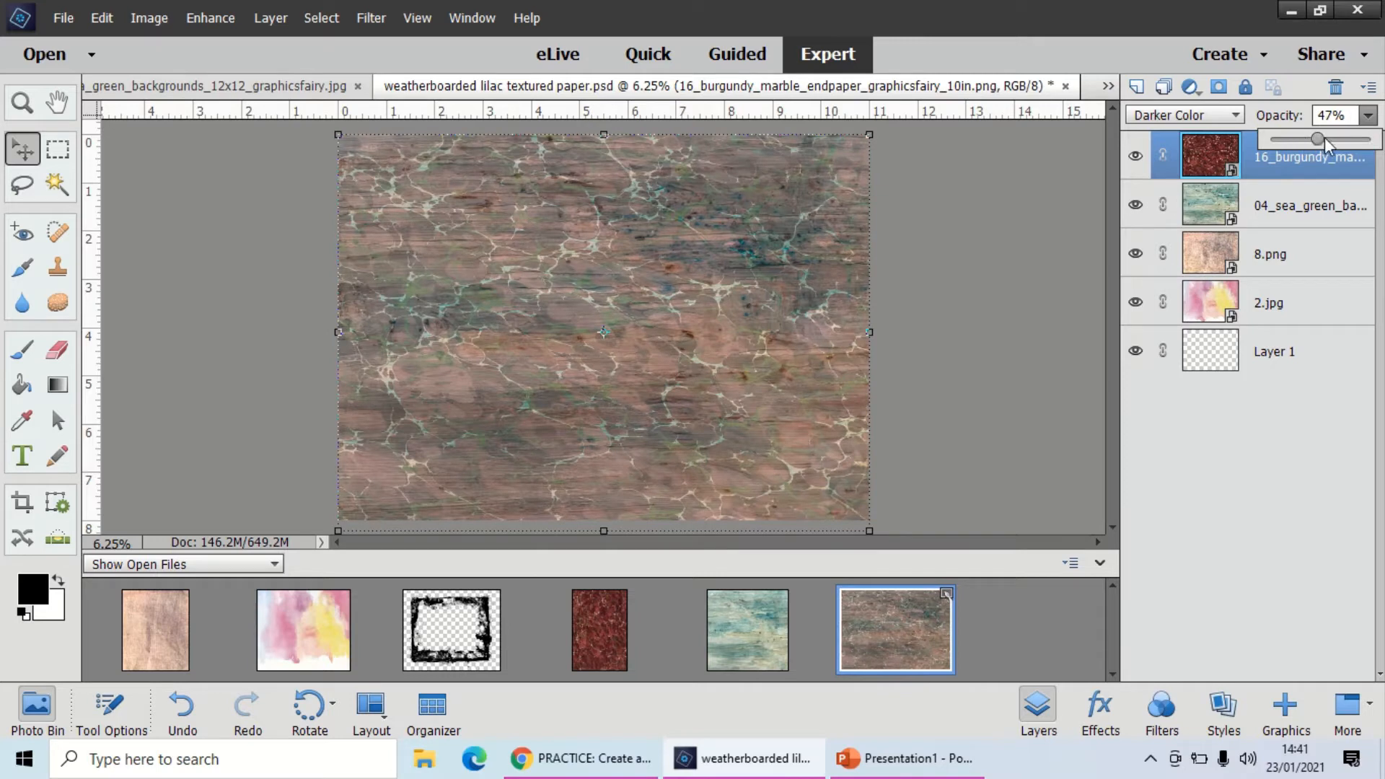
pyautogui.moveTo(1324, 137); pyautogui.dragTo(1331, 137)
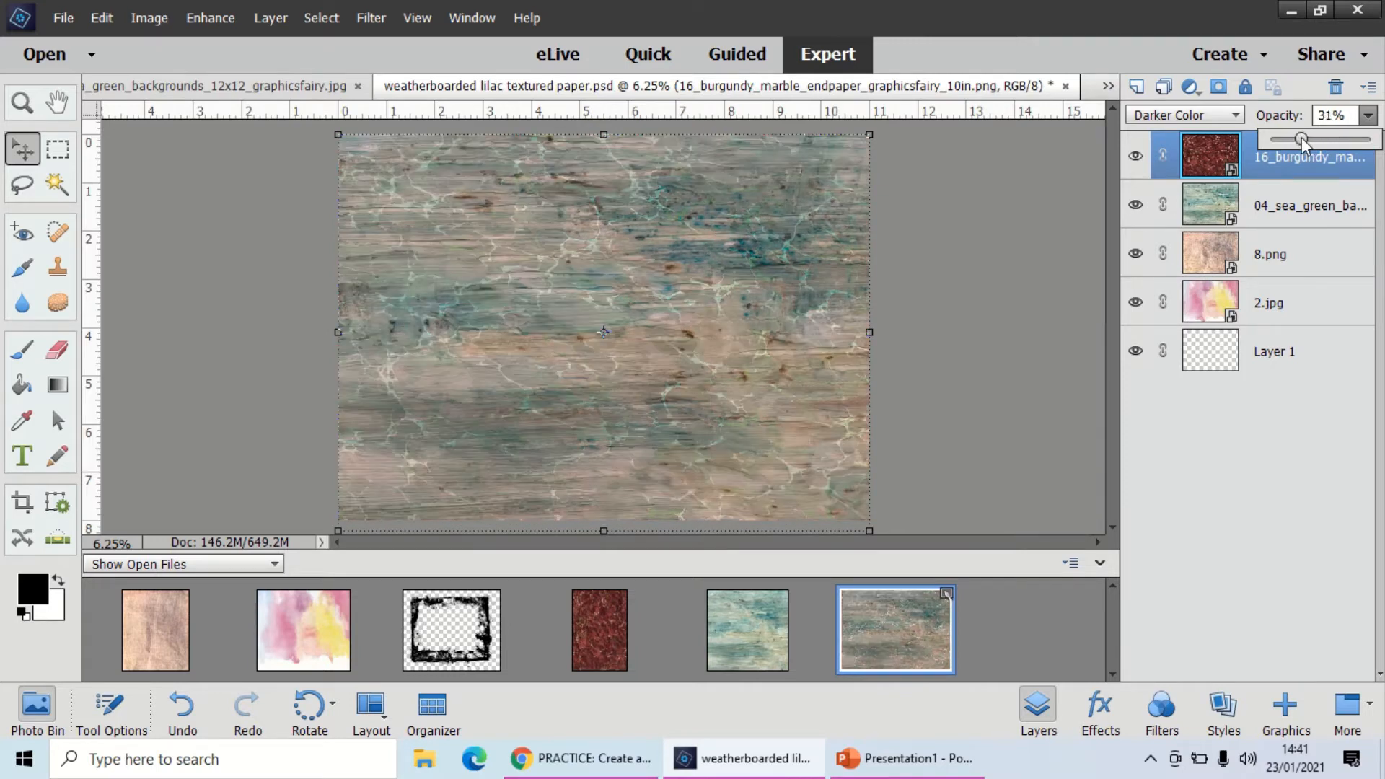
pyautogui.moveTo(1301, 139); pyautogui.dragTo(1339, 139)
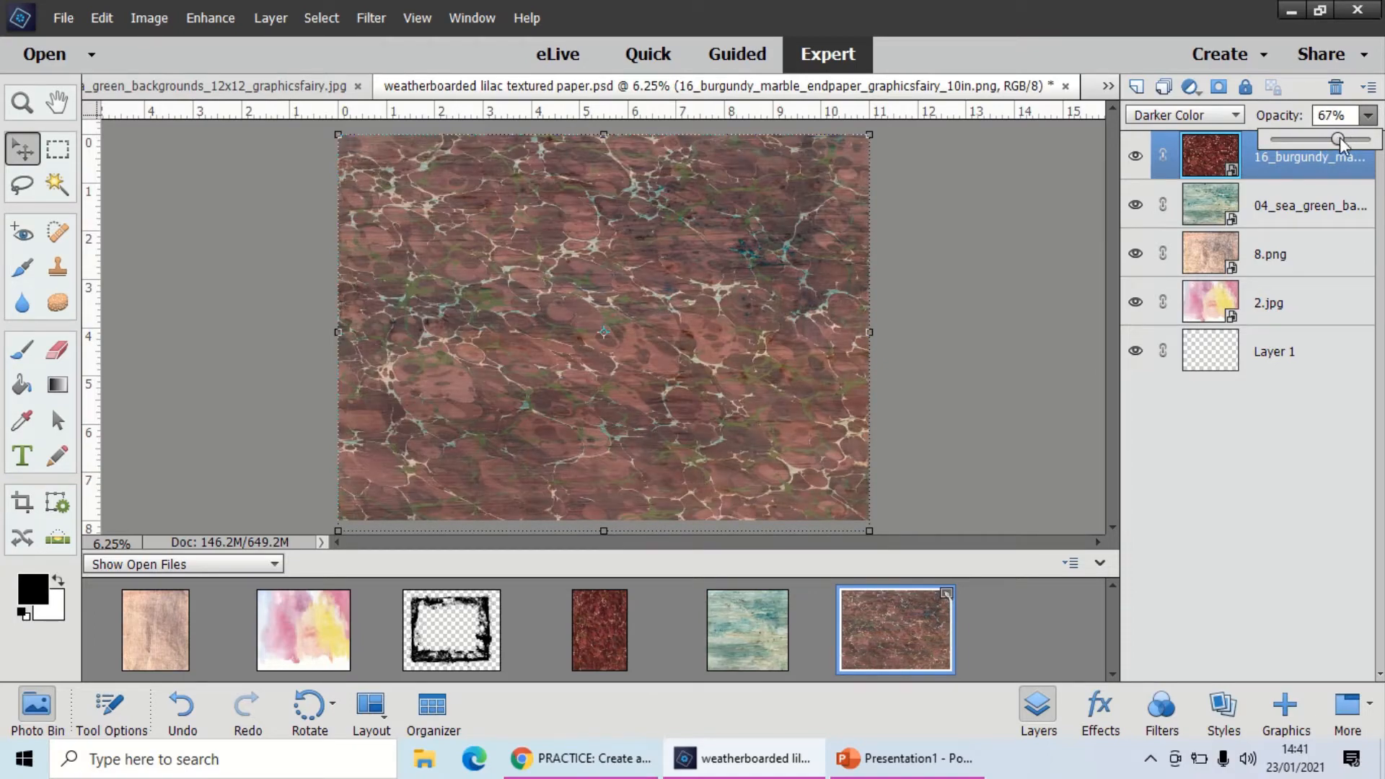
pyautogui.moveTo(1338, 139); pyautogui.dragTo(1370, 138)
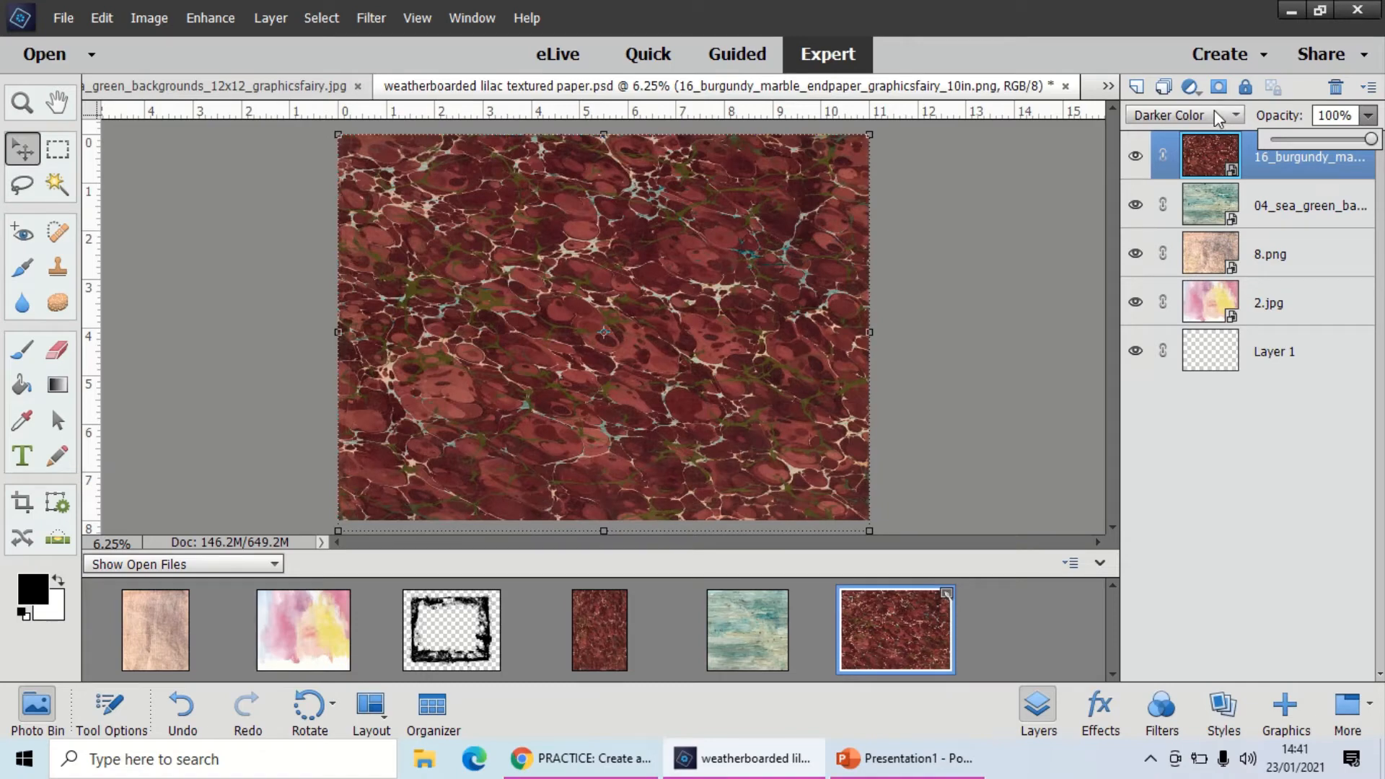
# Try Soft Light on the burgundy marble layer at 56% and 89% opacity, return it to 100%, and deselect the layer
pyautogui.click(1213, 113)
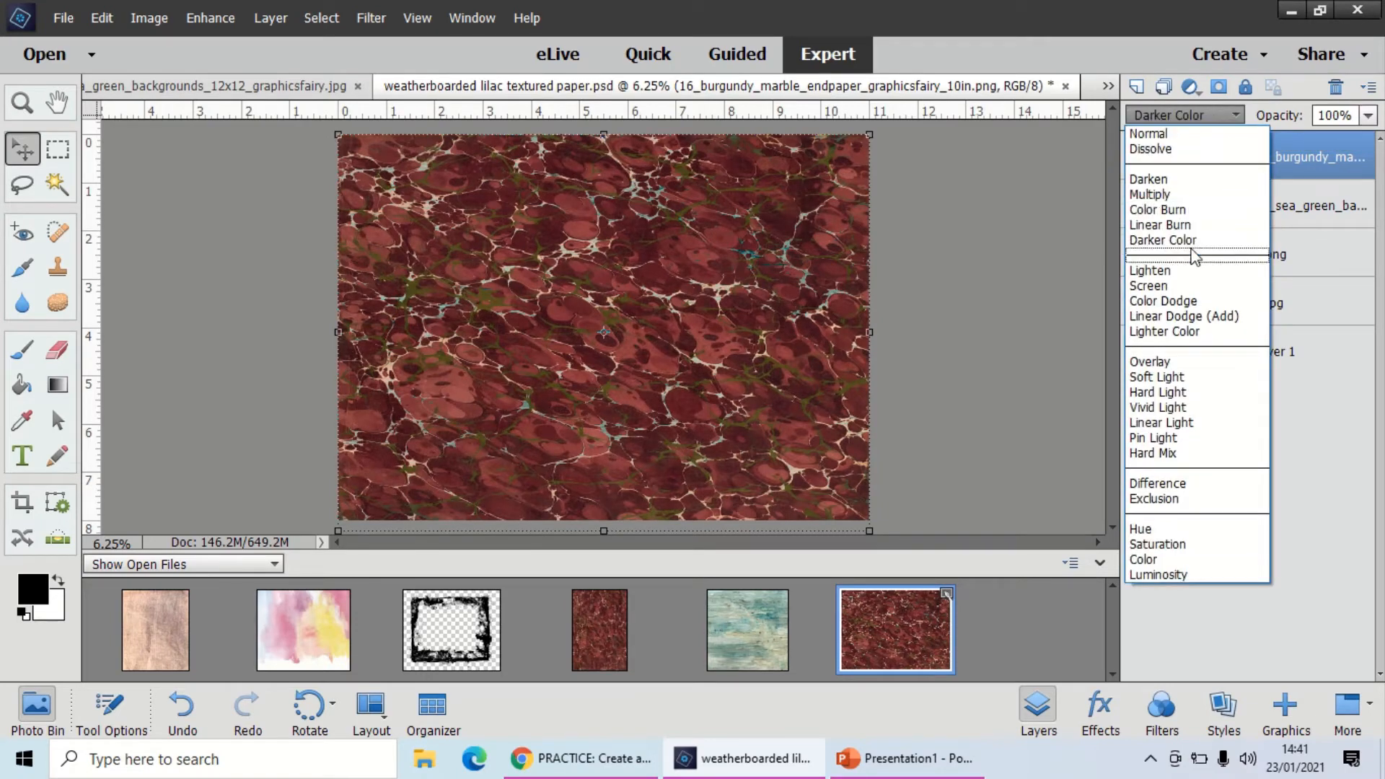
pyautogui.click(1169, 375)
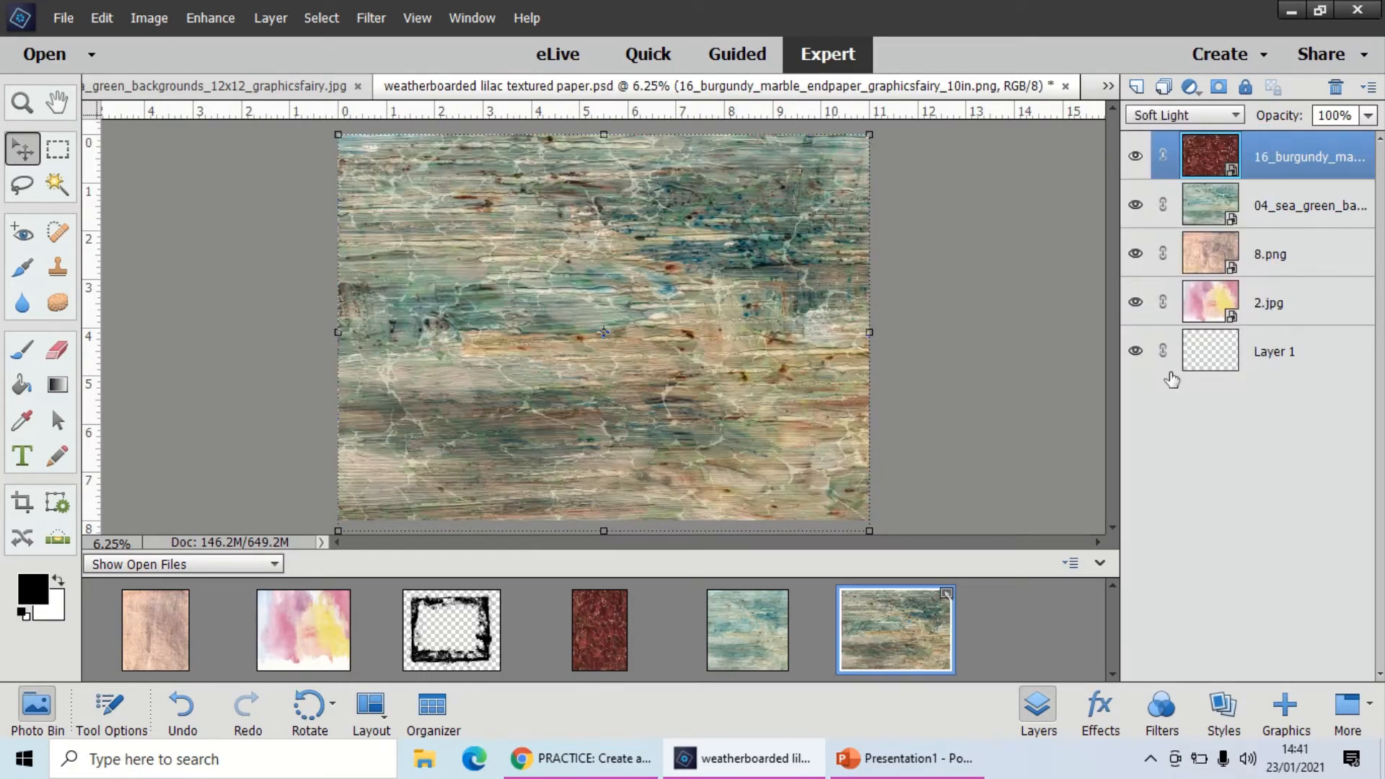
pyautogui.click(1368, 116)
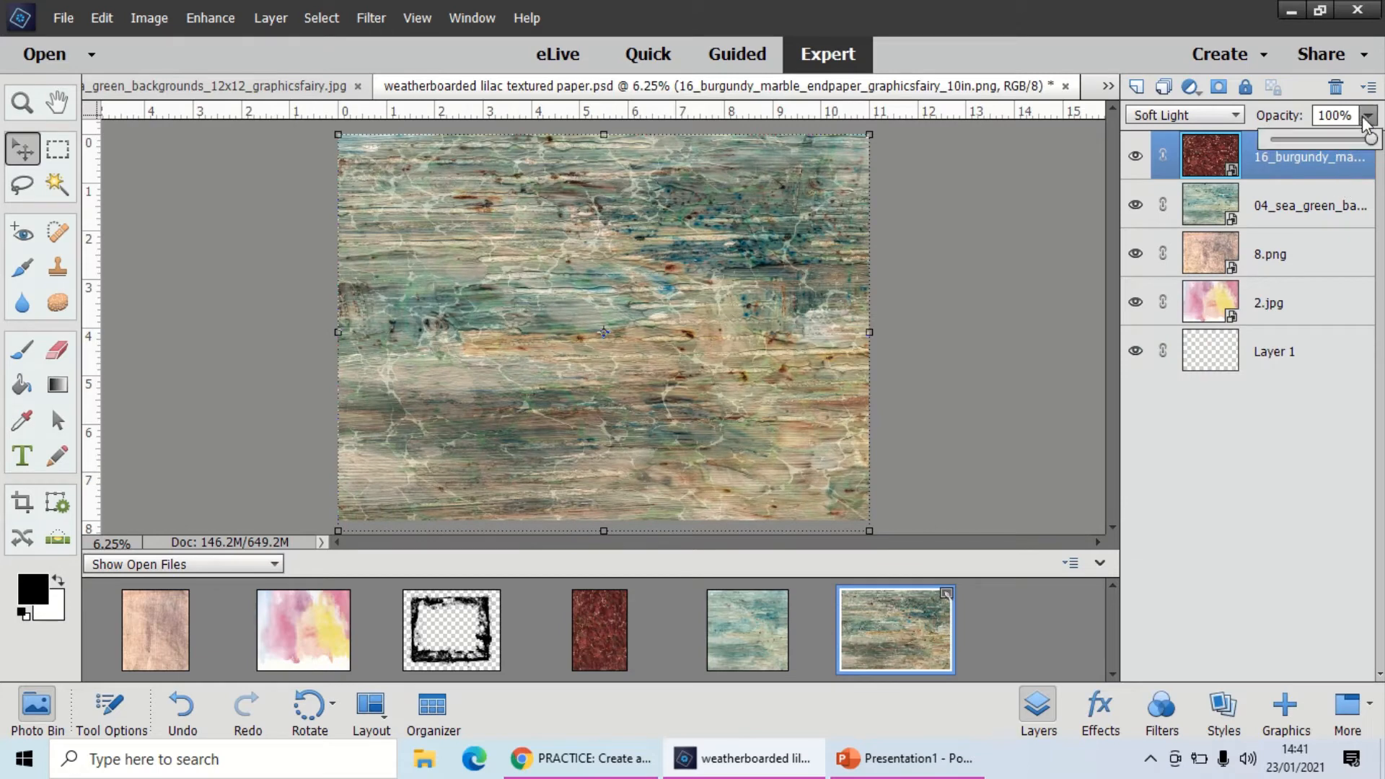
pyautogui.click(1326, 139)
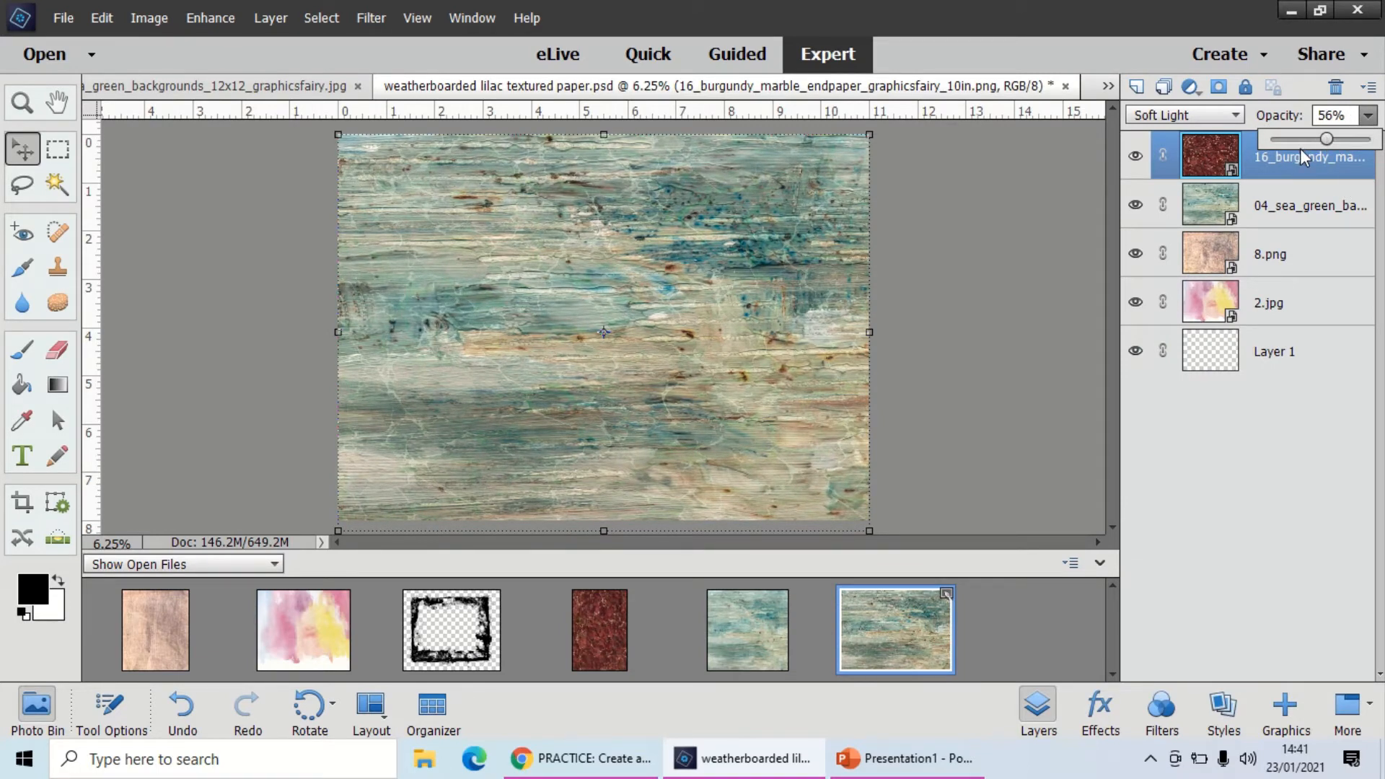
pyautogui.moveTo(1327, 142); pyautogui.dragTo(1361, 141)
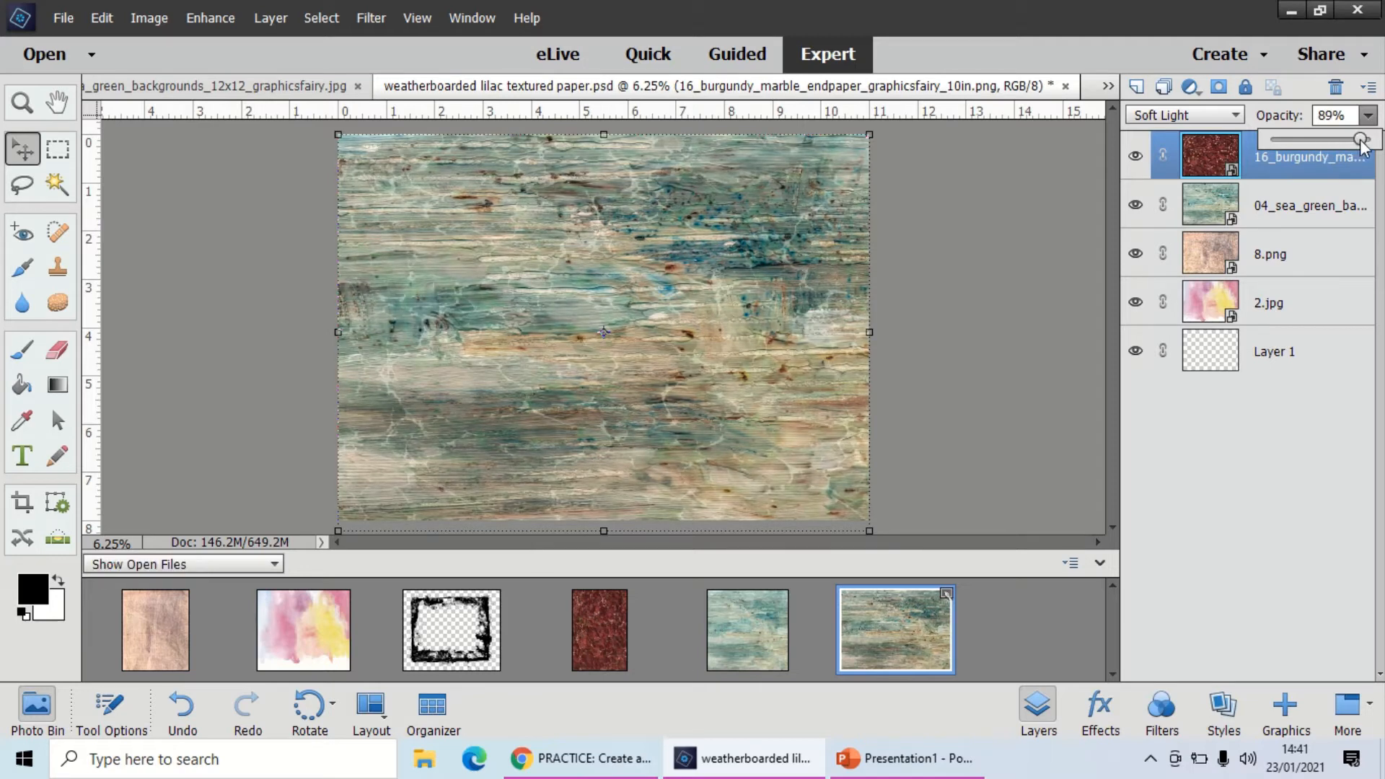
pyautogui.moveTo(1363, 142); pyautogui.dragTo(1375, 140)
pyautogui.click(1093, 184)
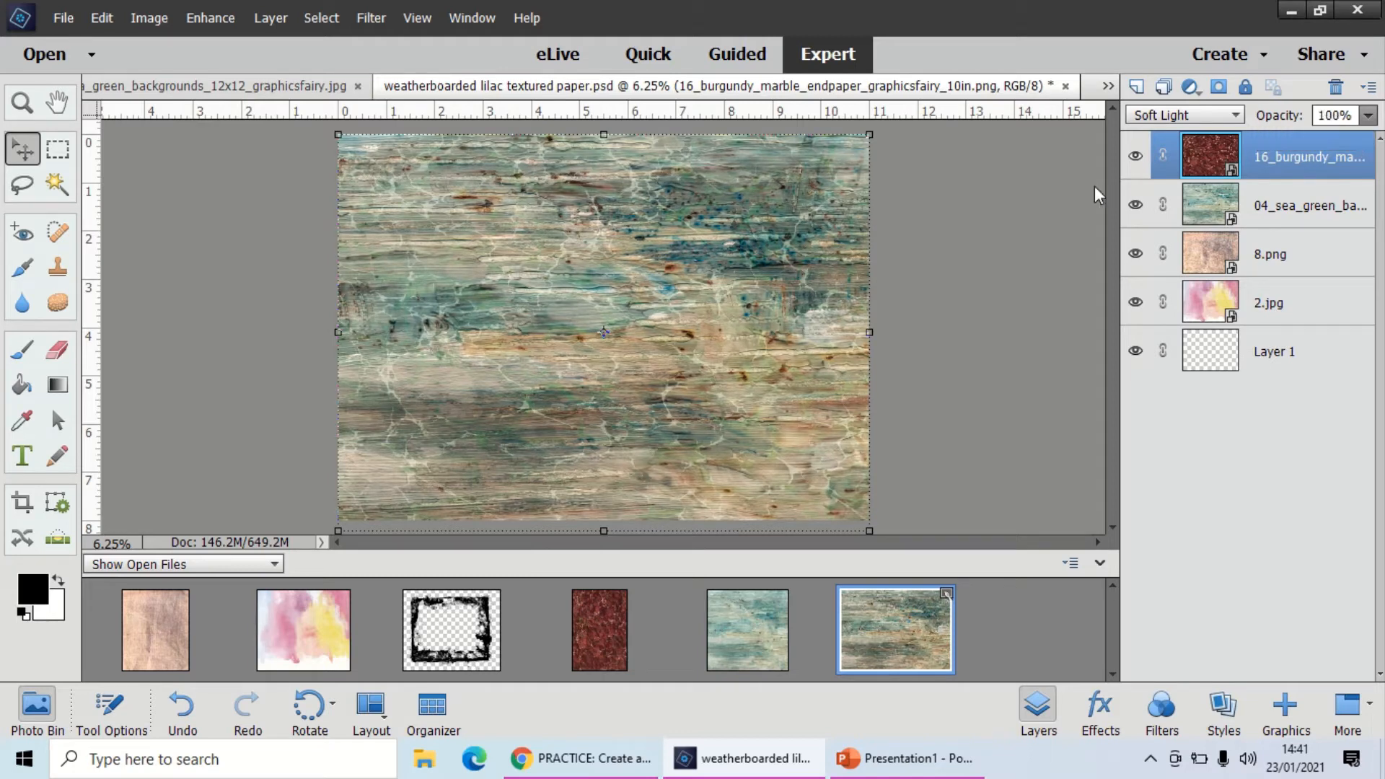
pyautogui.click(1094, 185)
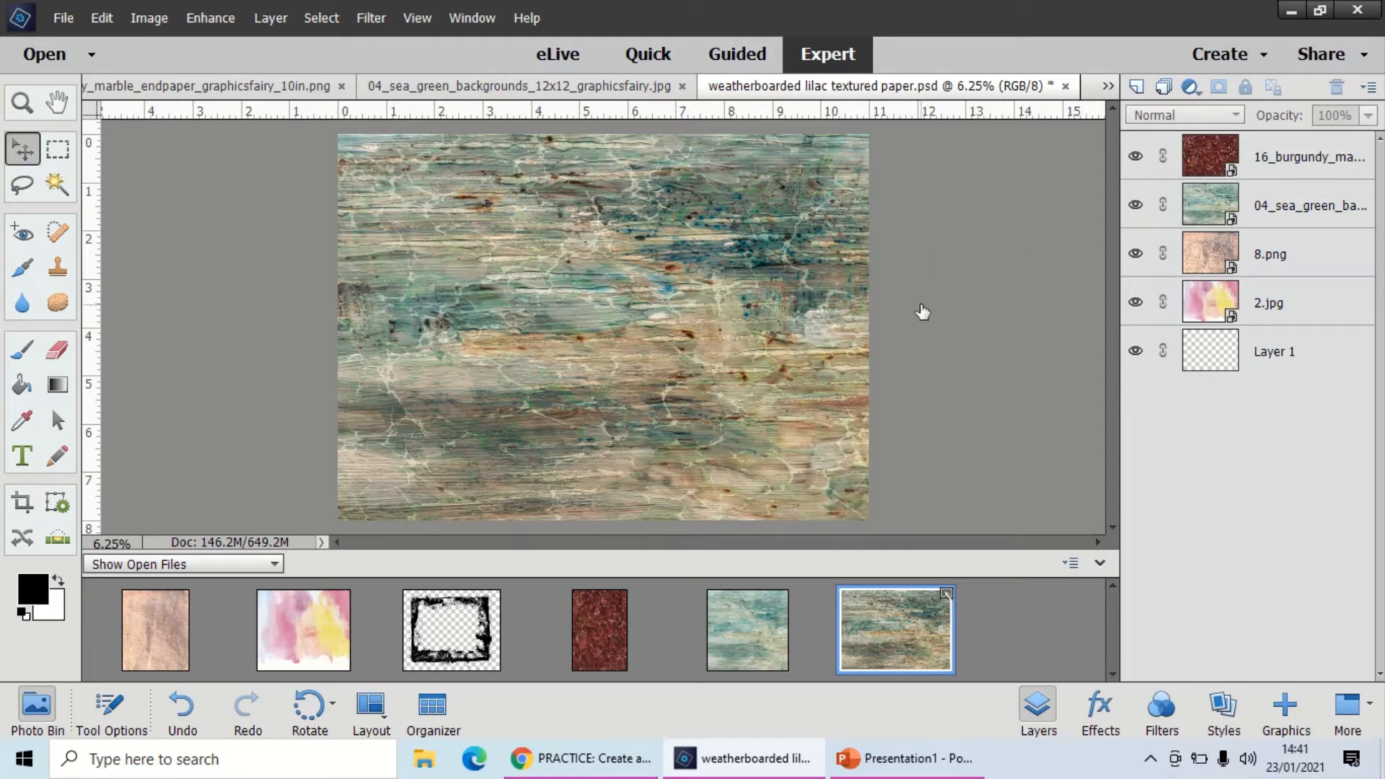
# Set the burgundy marble layer's blend mode to Normal and move it down the stack between the 8.png and 2.jpg layers
pyautogui.click(1263, 160)
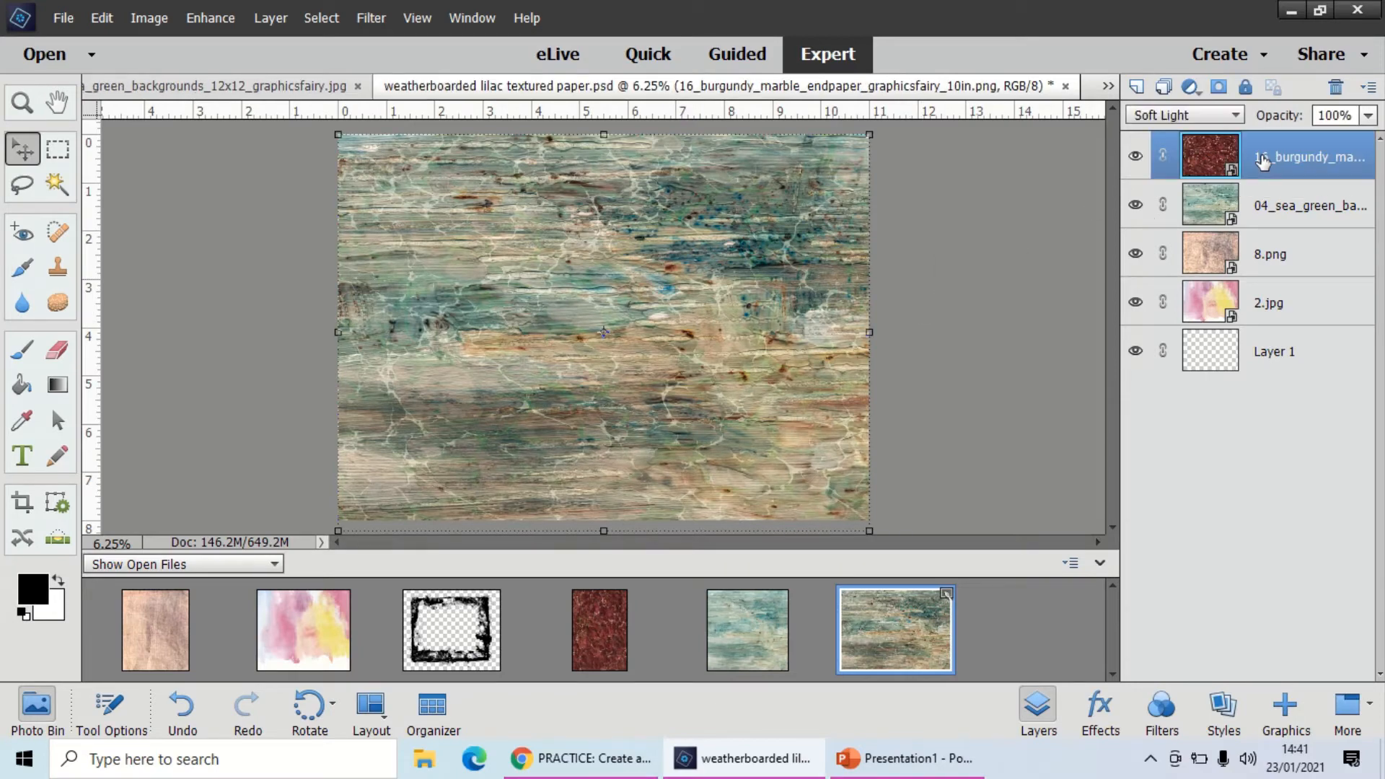
pyautogui.click(1226, 112)
pyautogui.click(1222, 128)
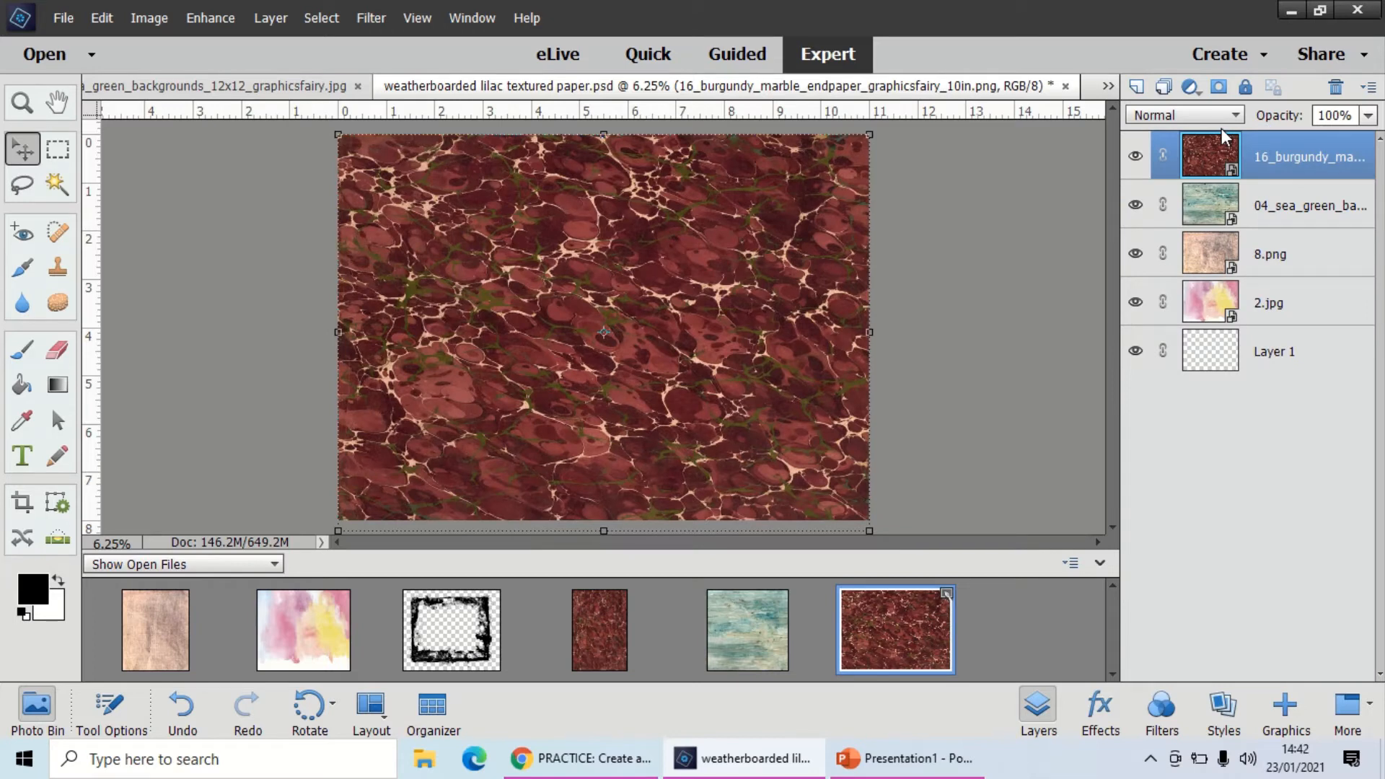
pyautogui.moveTo(1297, 167); pyautogui.dragTo(1302, 282)
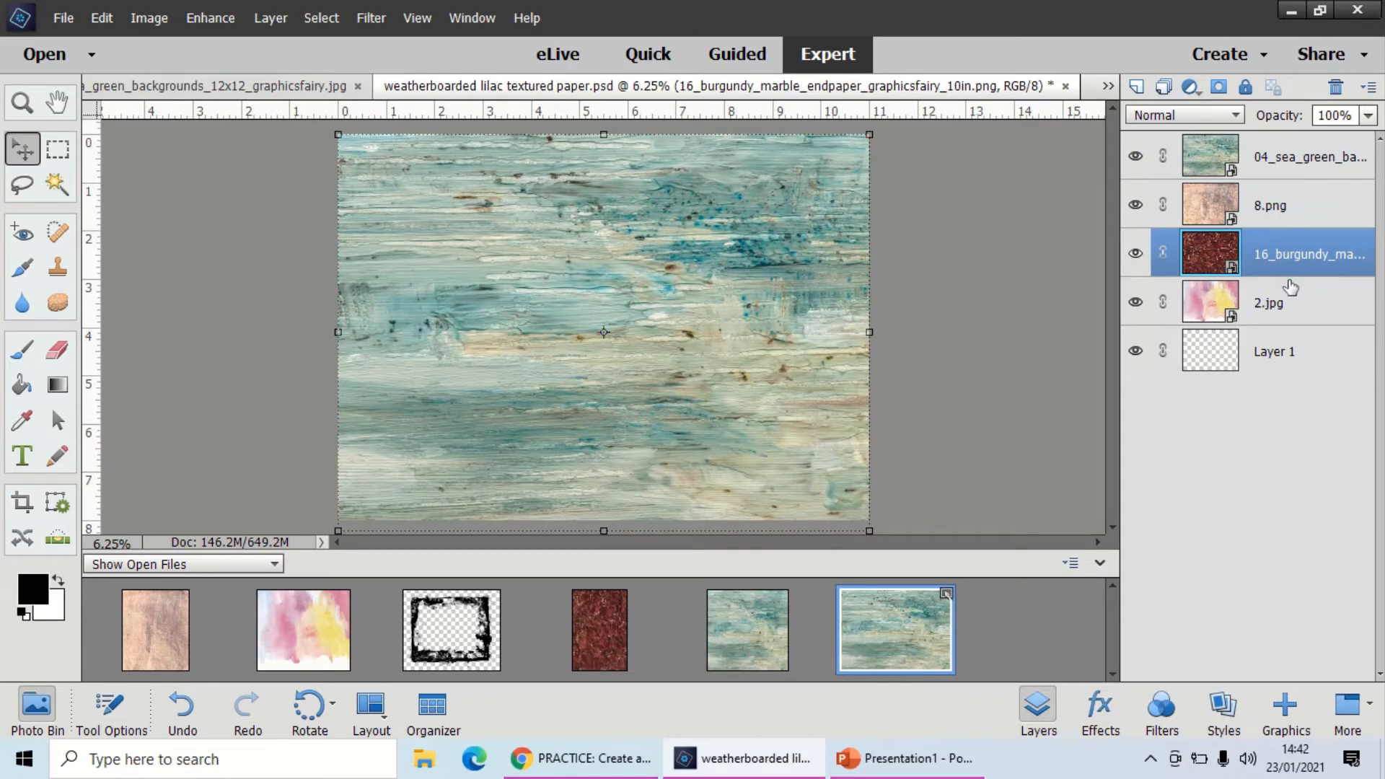
# Move the 8.png layer to the top of the layer stack and set its blend mode to Normal
pyautogui.moveTo(1284, 220); pyautogui.dragTo(1278, 152)
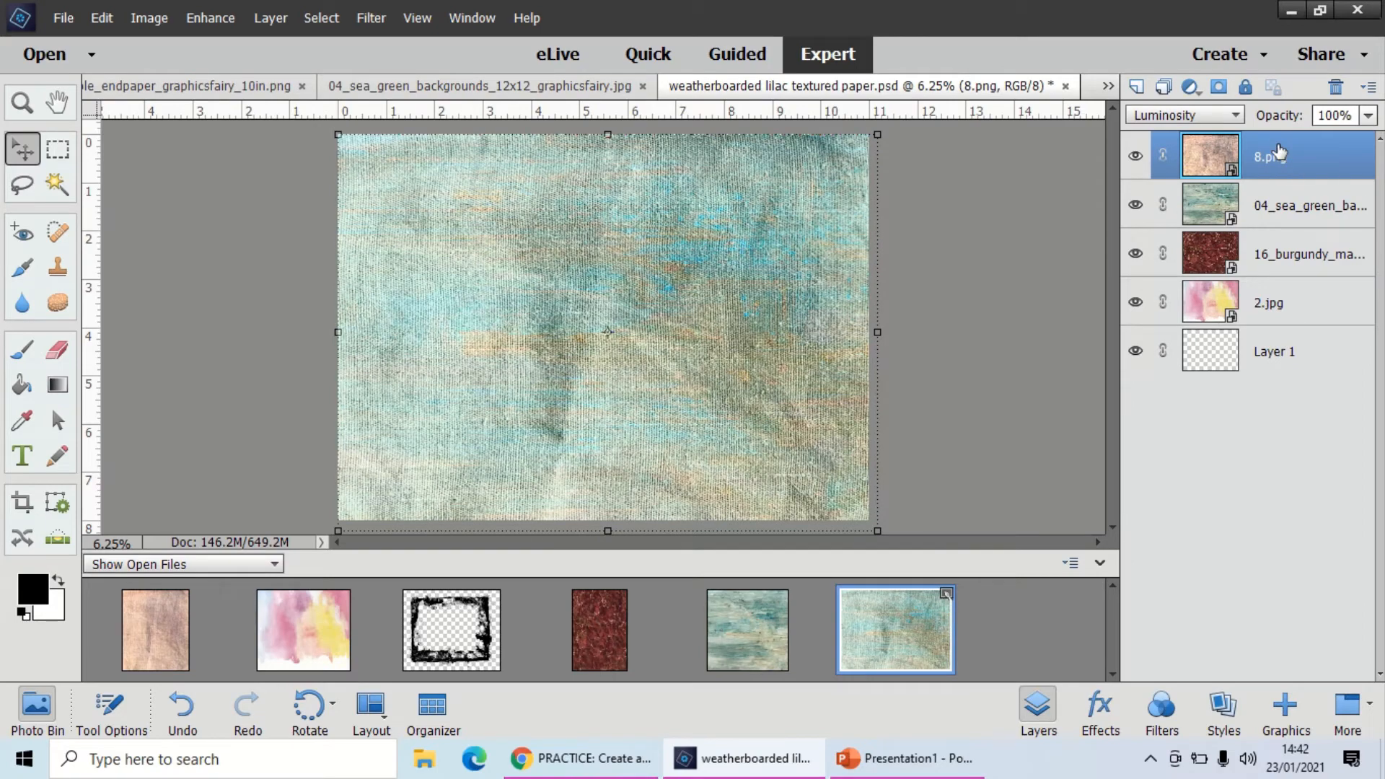
pyautogui.click(1226, 116)
pyautogui.click(1148, 134)
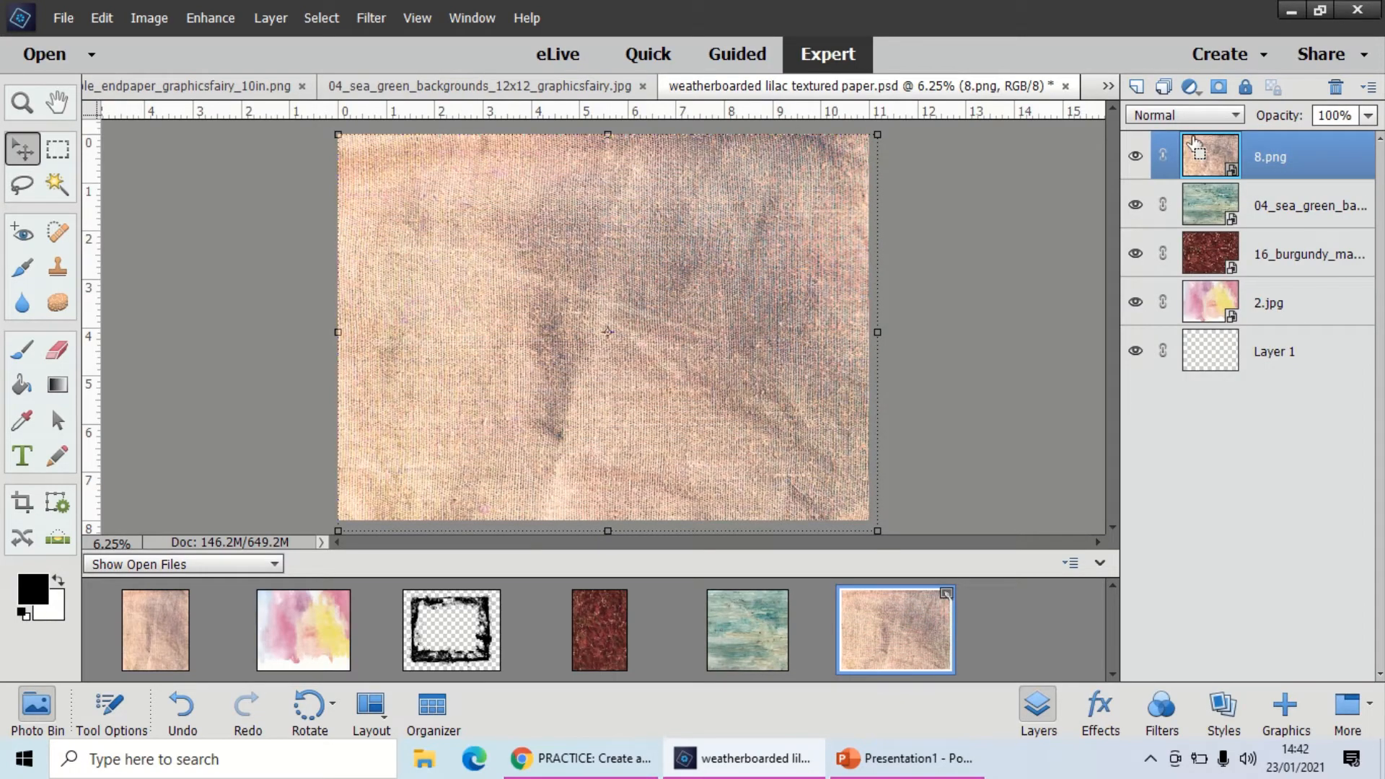
# Try the 8.png layer's blend modes one after another from Dissolve through the darkening and lightening modes to Lighter Color
pyautogui.click(1239, 116)
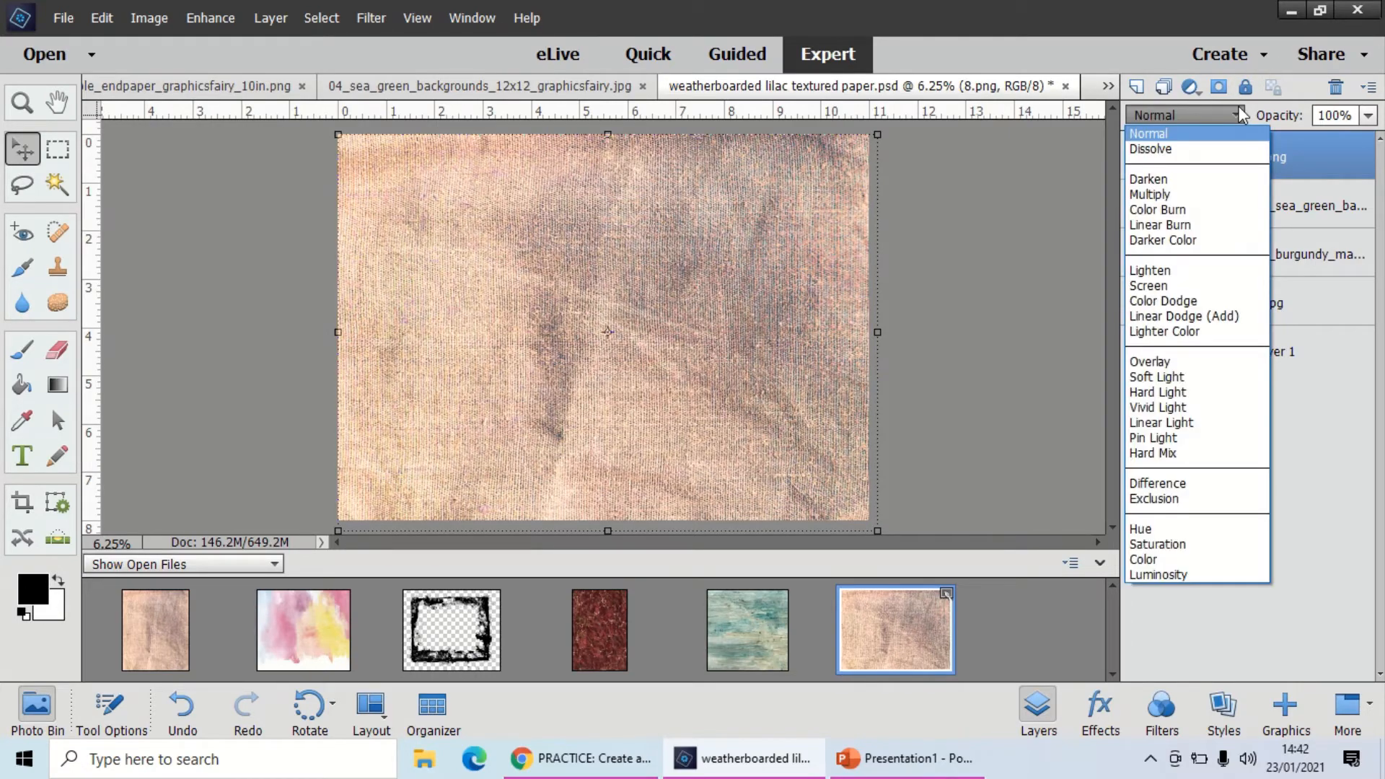
pyautogui.click(1240, 116)
pyautogui.press('Down')
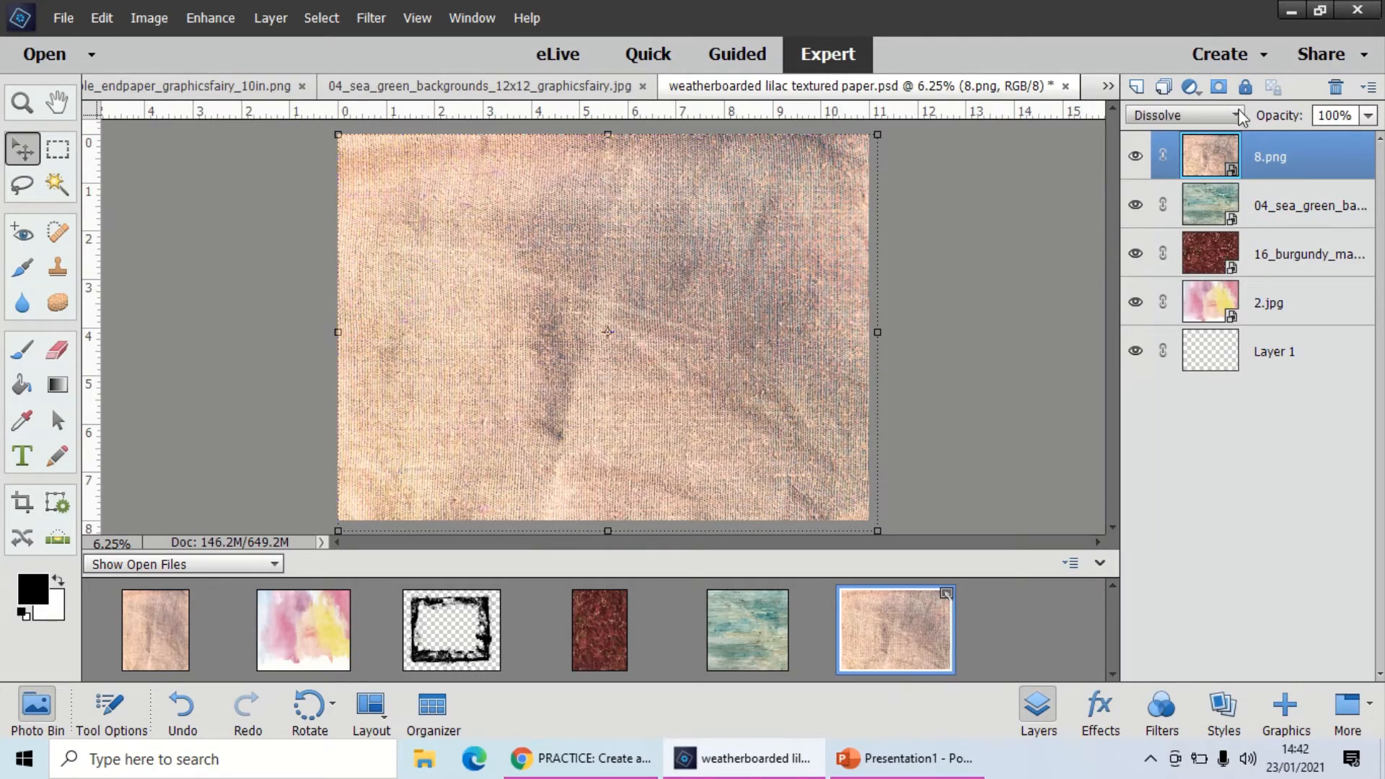
pyautogui.press('Down')
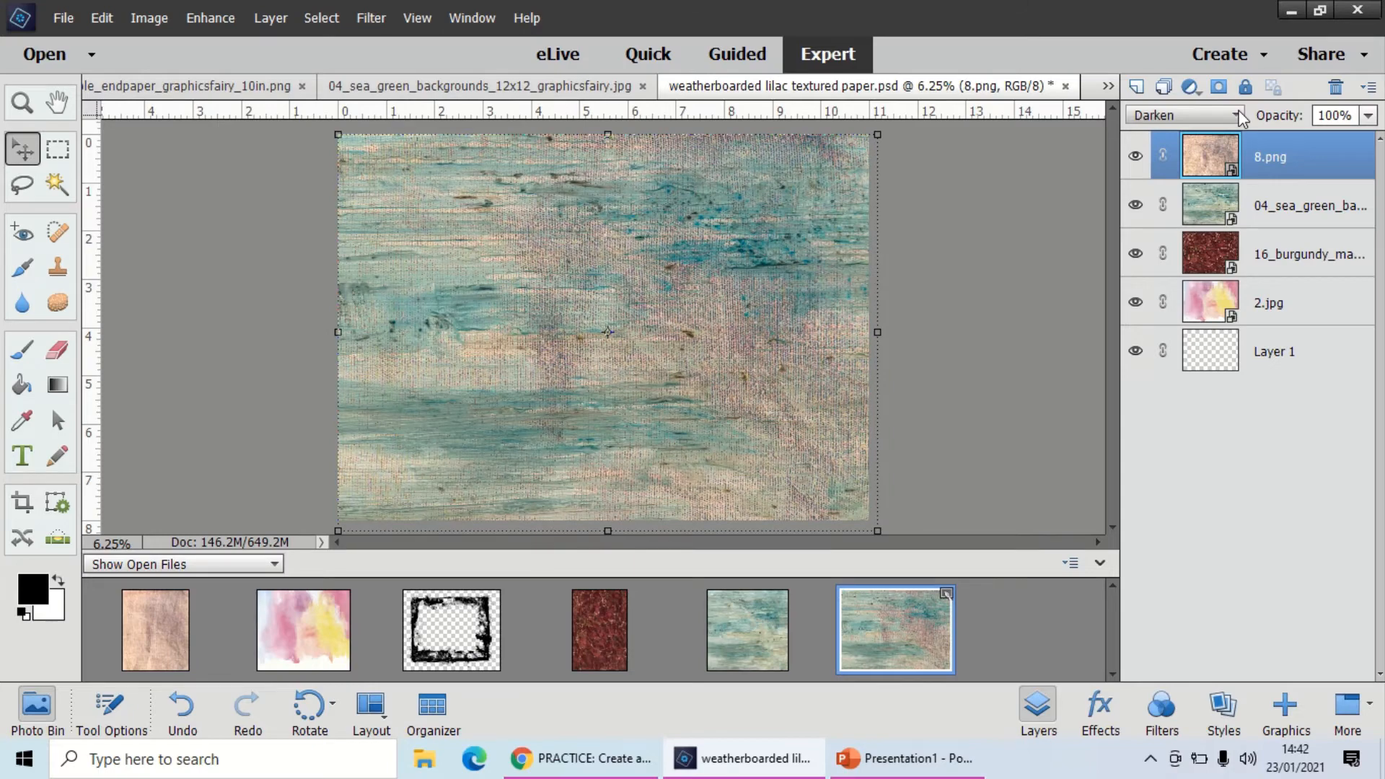
pyautogui.press('Down')
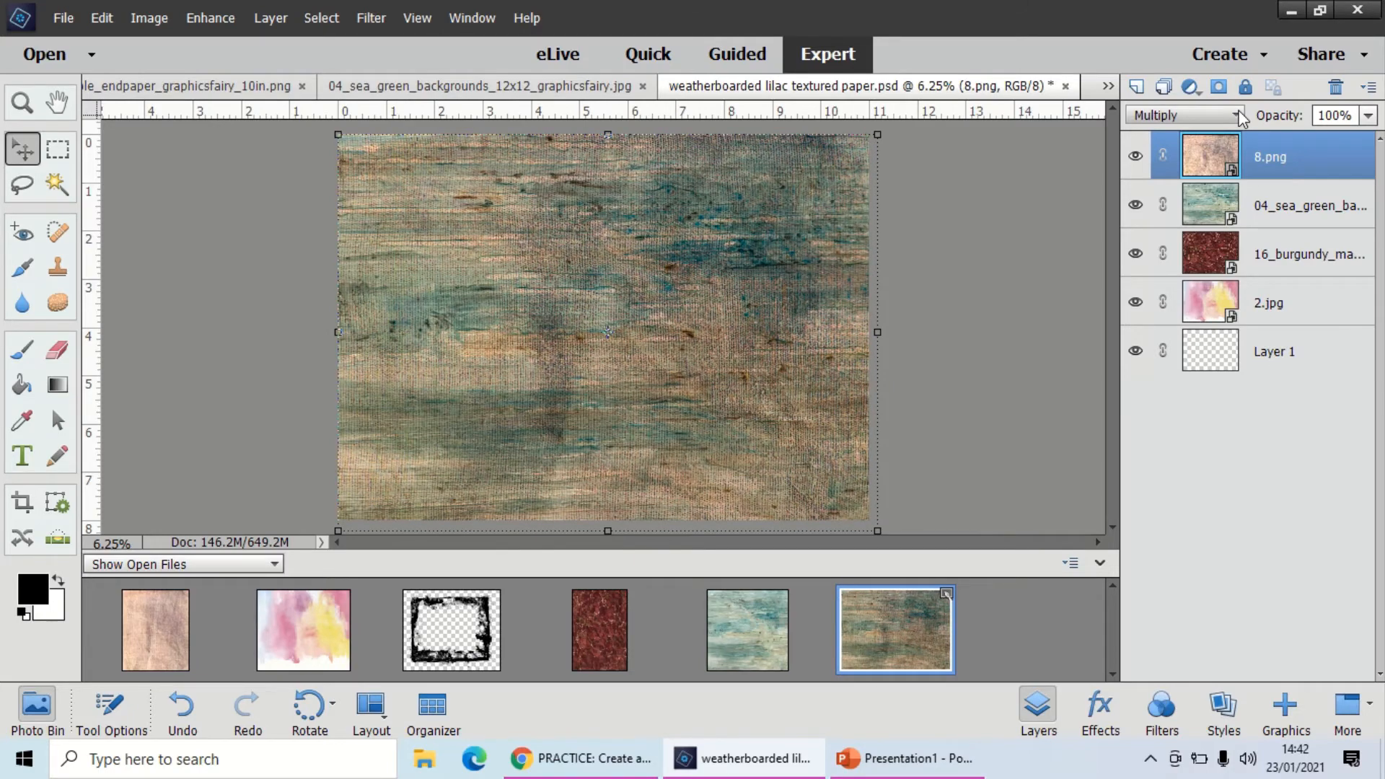
pyautogui.press('Down')
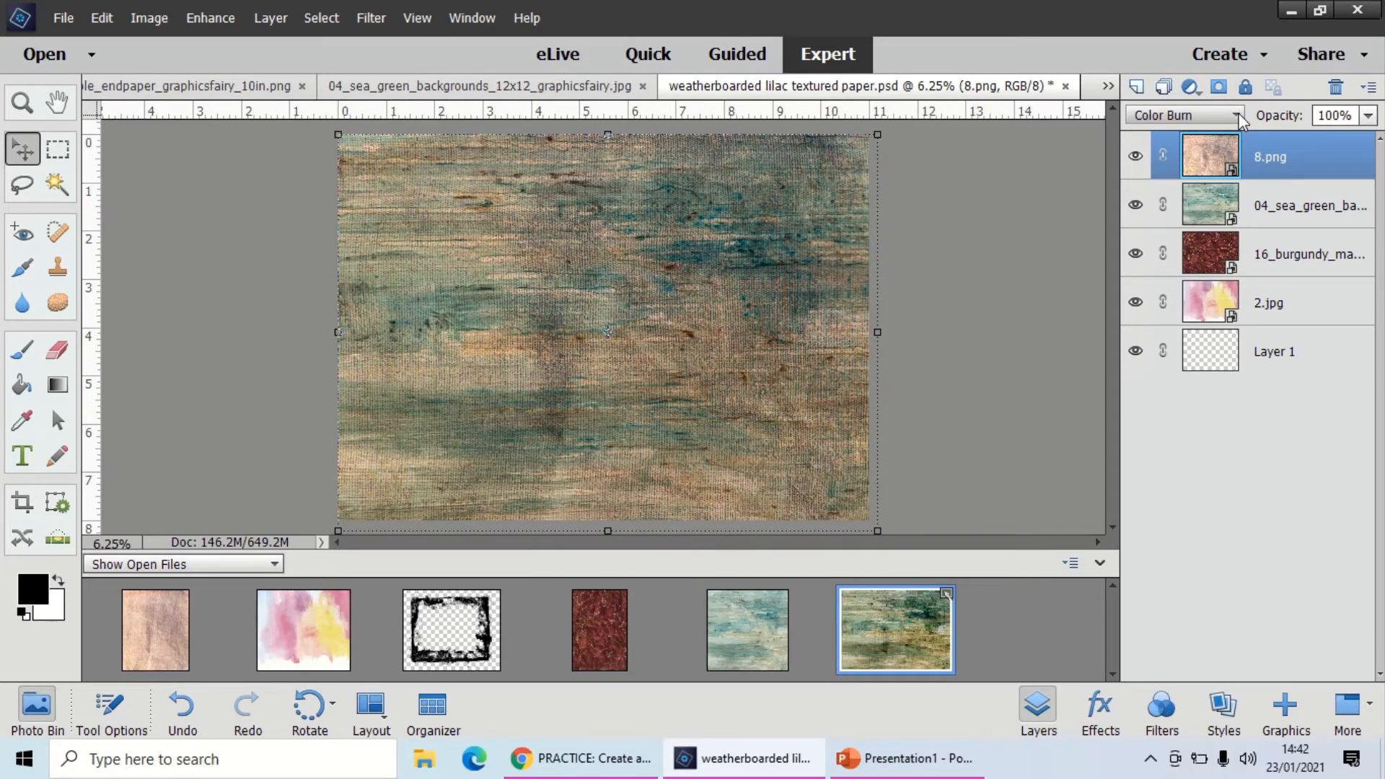
pyautogui.press('Down')
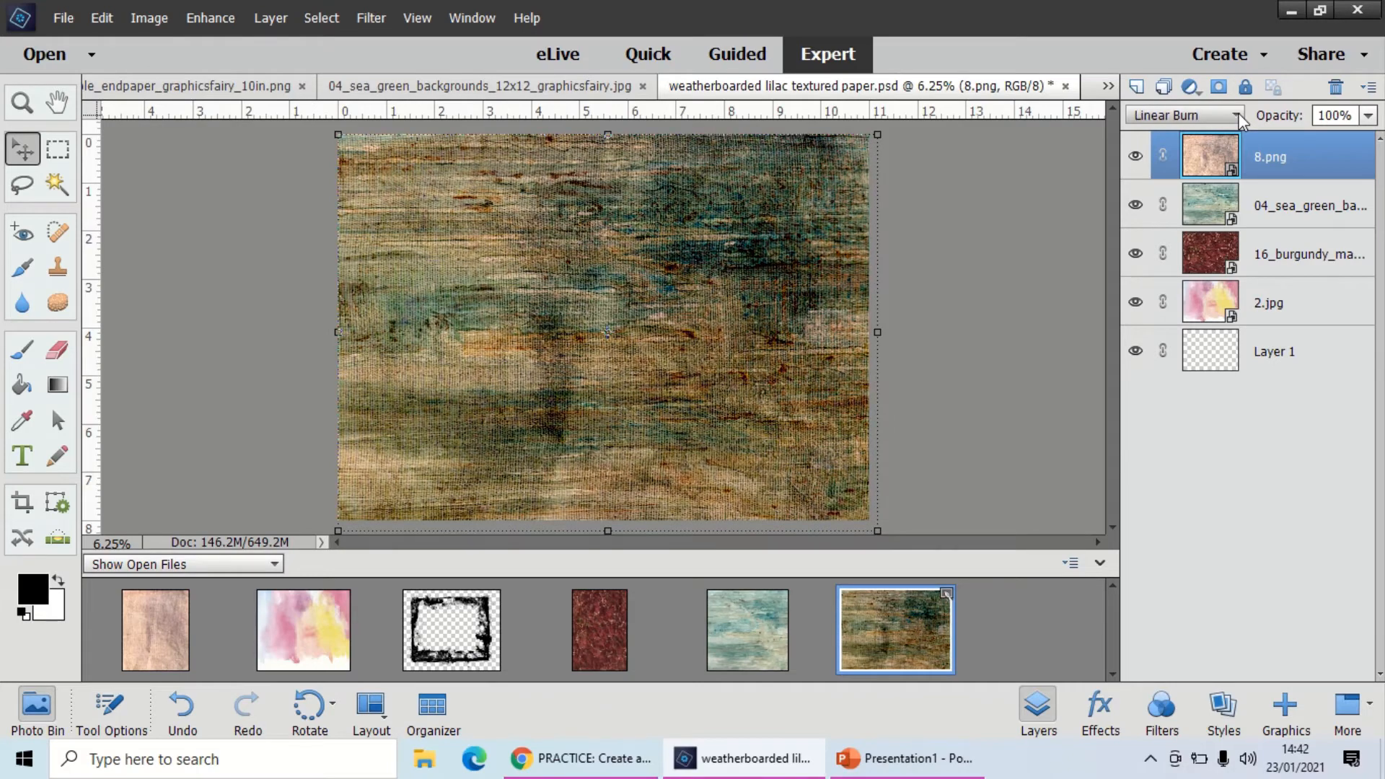
pyautogui.press('Down')
pyautogui.press('Down')
pyautogui.press('Down')
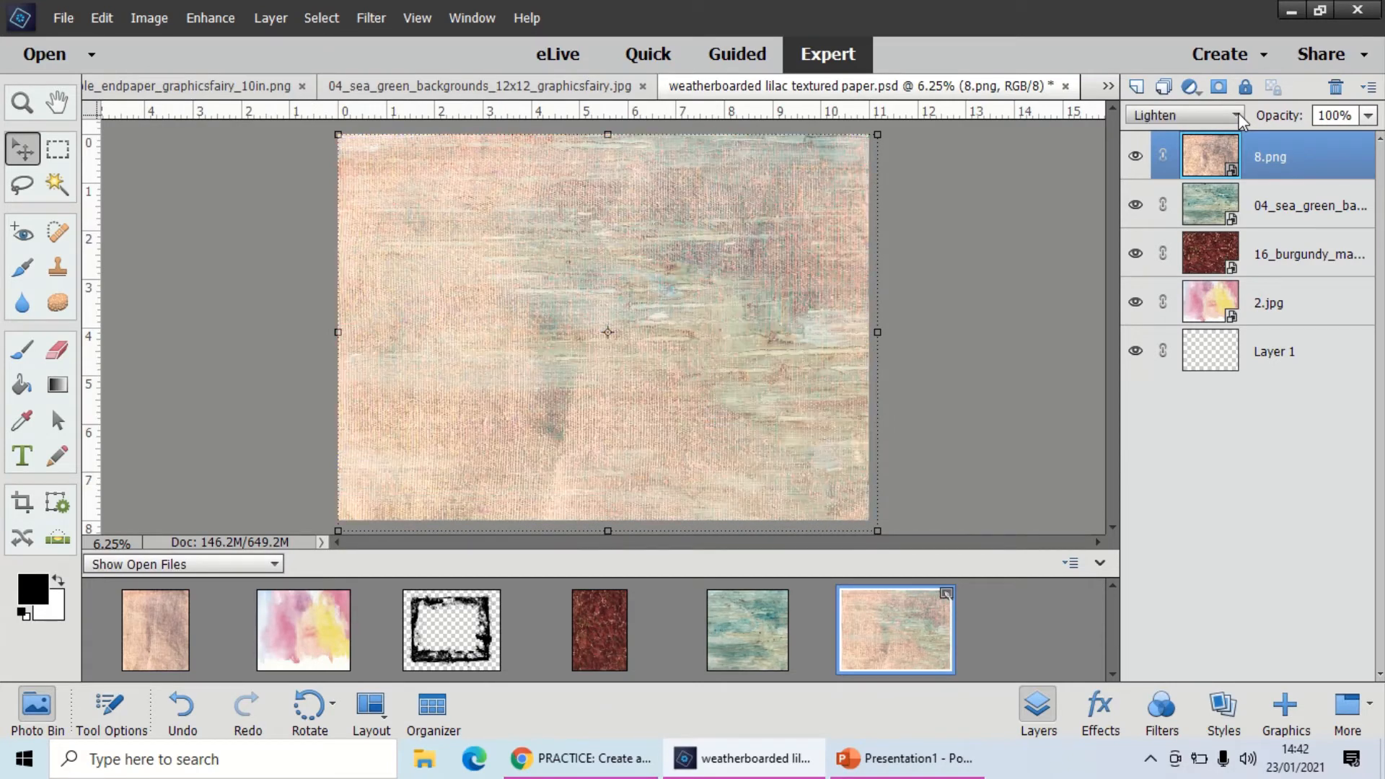
pyautogui.press('Down')
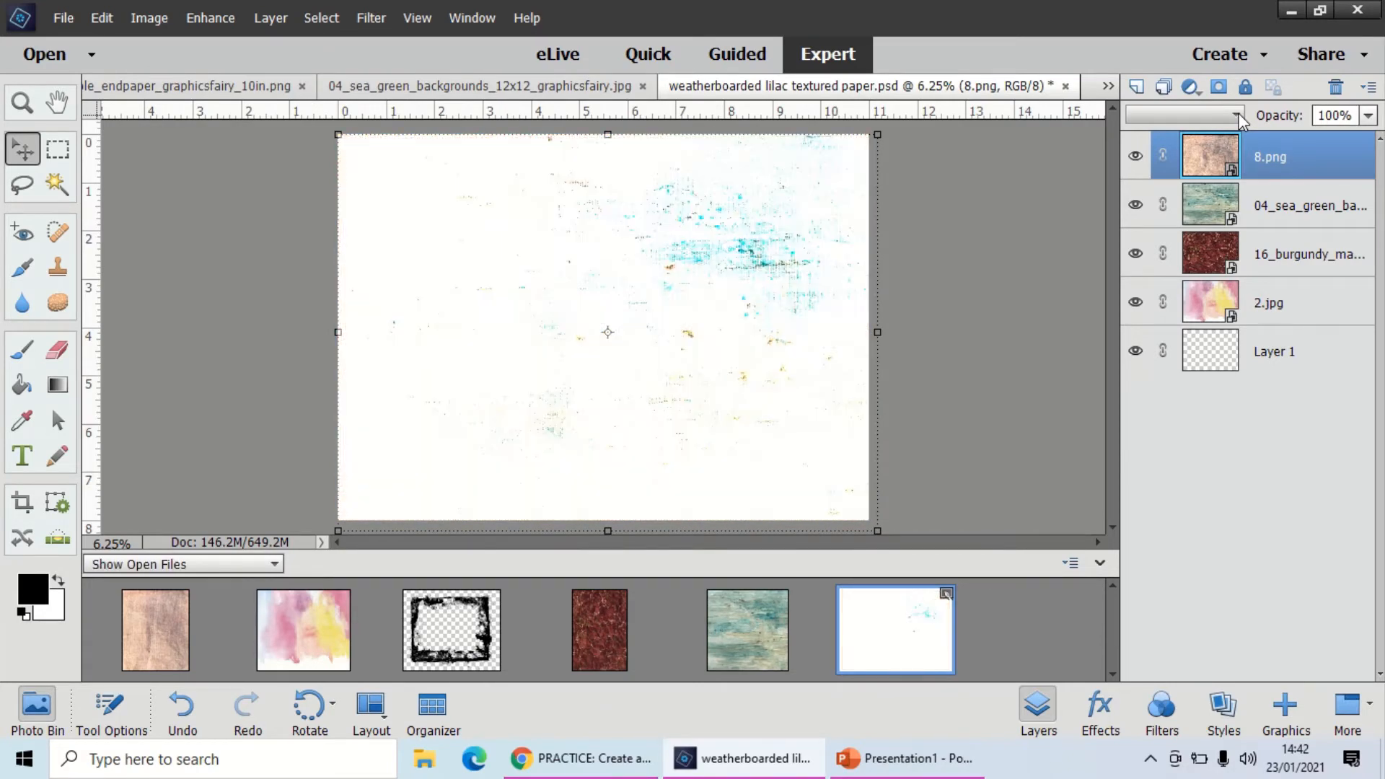
pyautogui.press('Down')
pyautogui.press('Down')
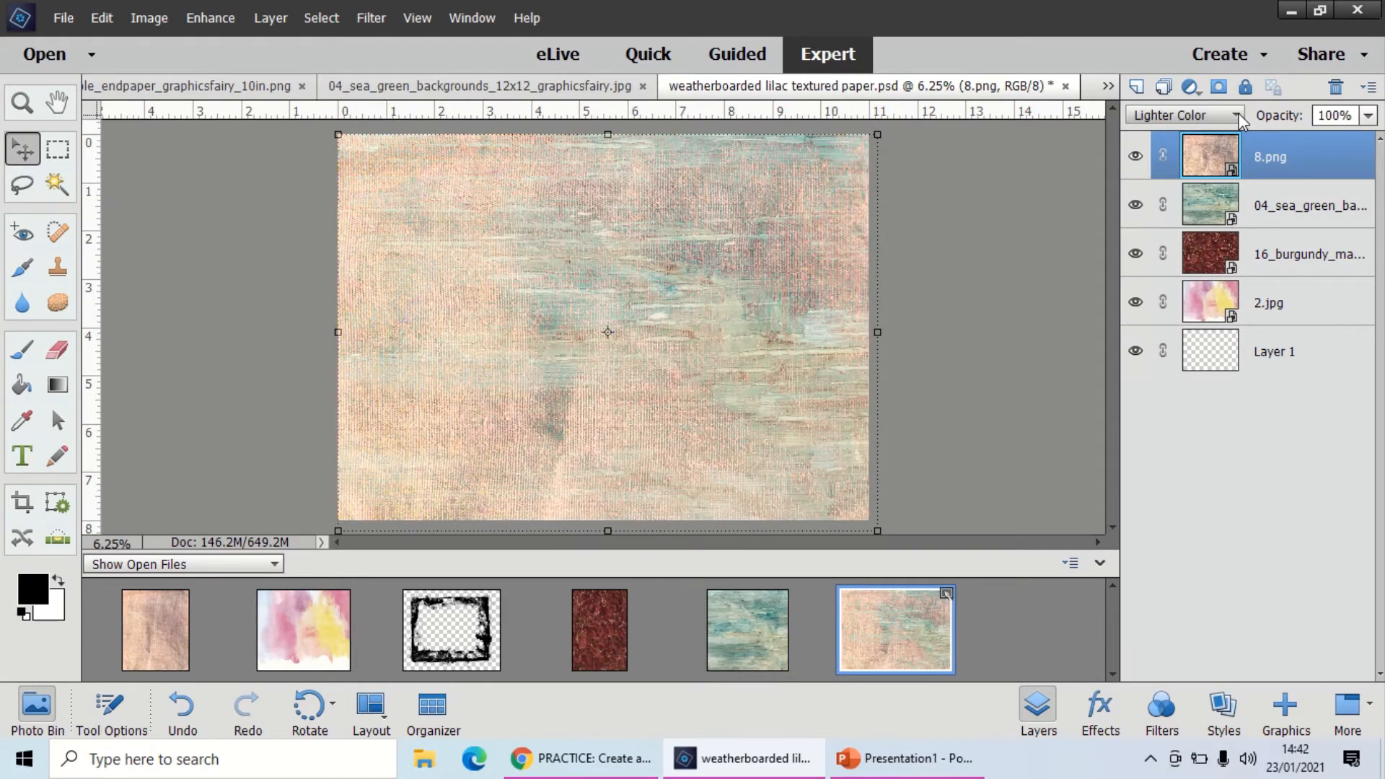
# Try the 8.png layer's contrast and inversion blend modes from Overlay through Hard Mix to Exclusion
pyautogui.press('Down')
pyautogui.press('Down')
pyautogui.press('Down')
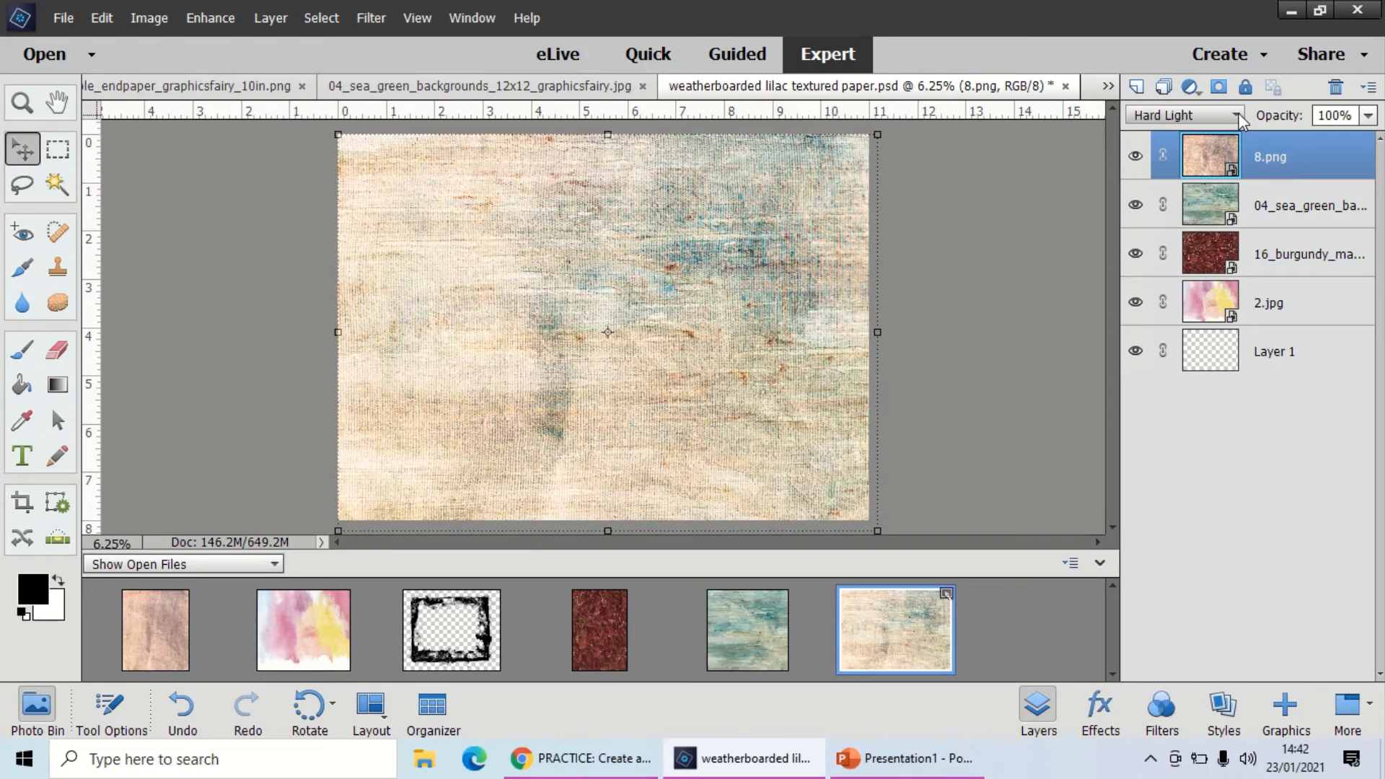
pyautogui.press('Down')
pyautogui.press('Down')
pyautogui.press('Down')
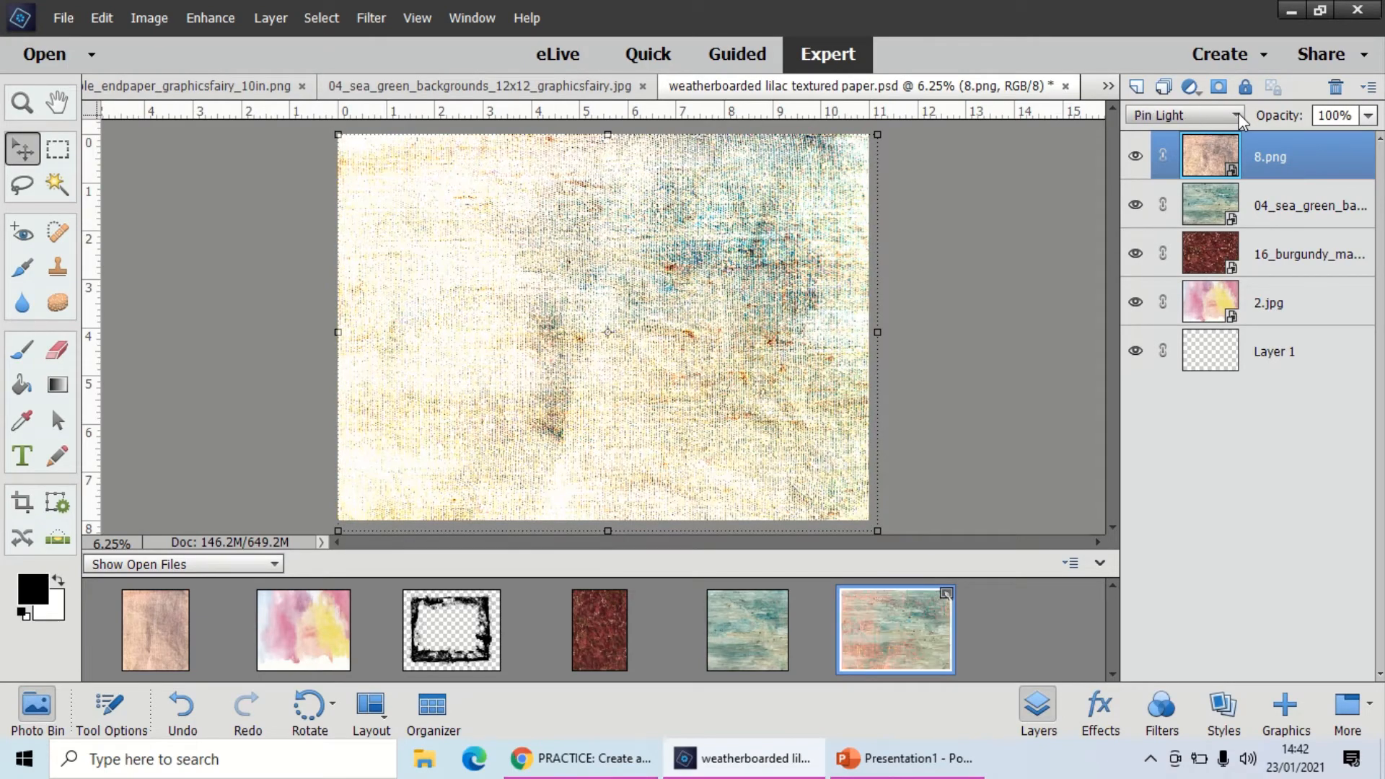
pyautogui.press('Down')
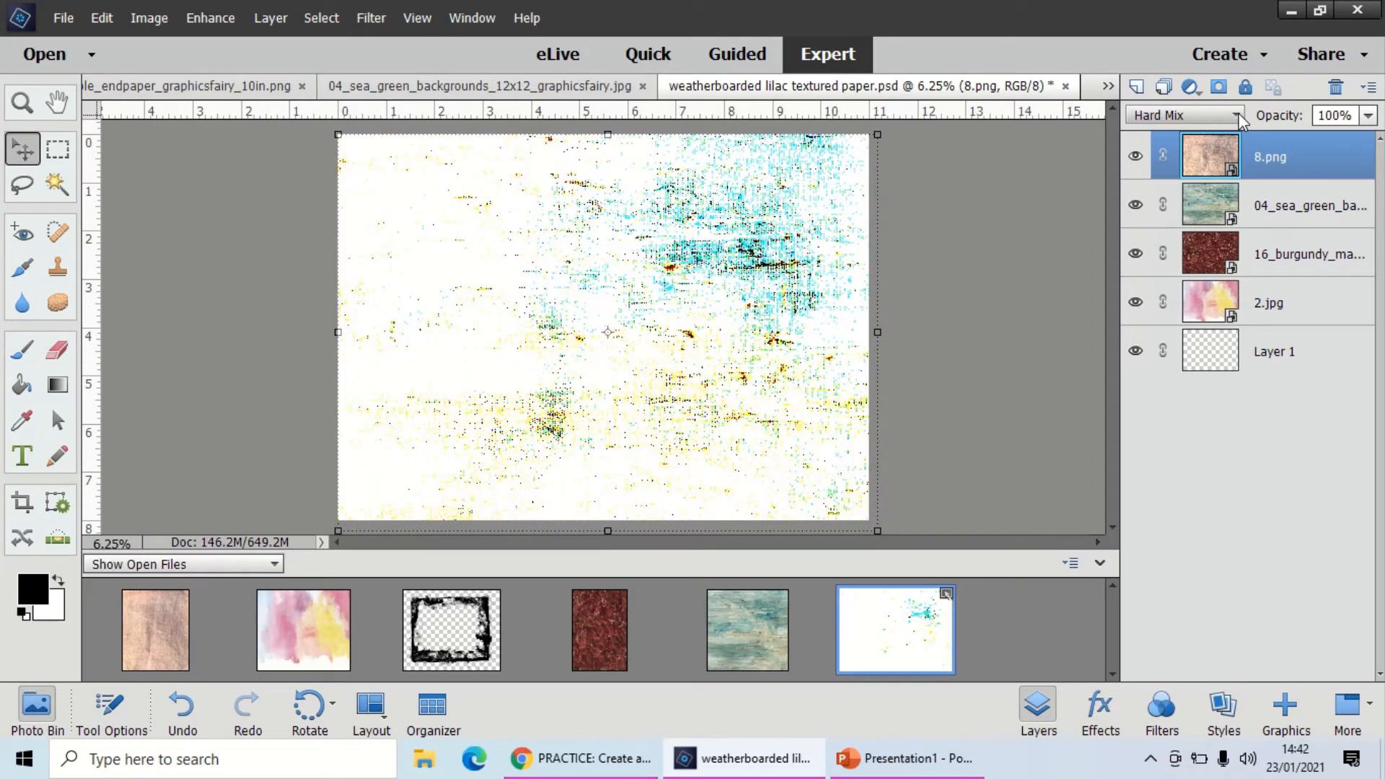
pyautogui.press('Down')
pyautogui.press('Down')
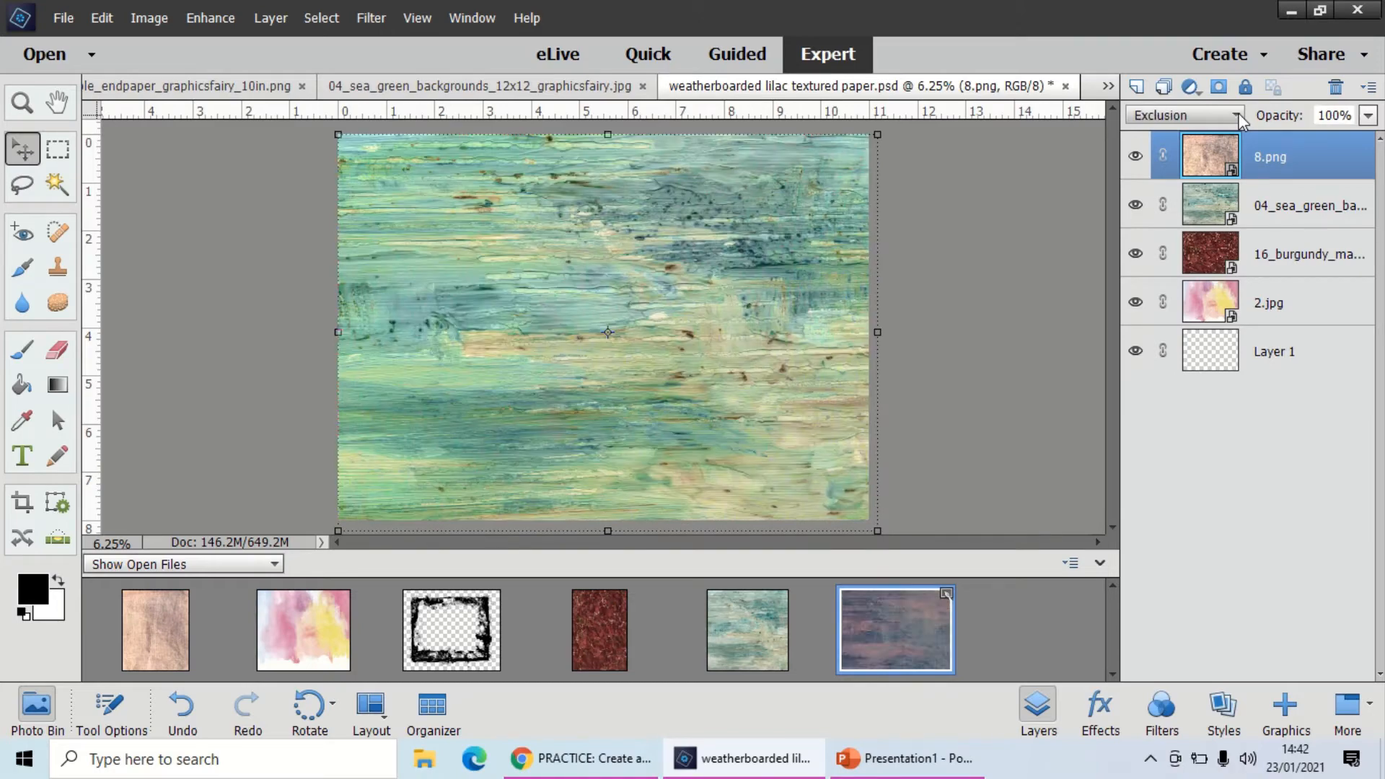
# Go back through the 8.png layer's earlier blend modes, past Overlay and Darker Color, to Normal
pyautogui.press('Up')
pyautogui.press('Up')
pyautogui.press('Up')
pyautogui.press('Up')
pyautogui.press('Up')
pyautogui.press('Up')
pyautogui.press('Up')
pyautogui.press('Up')
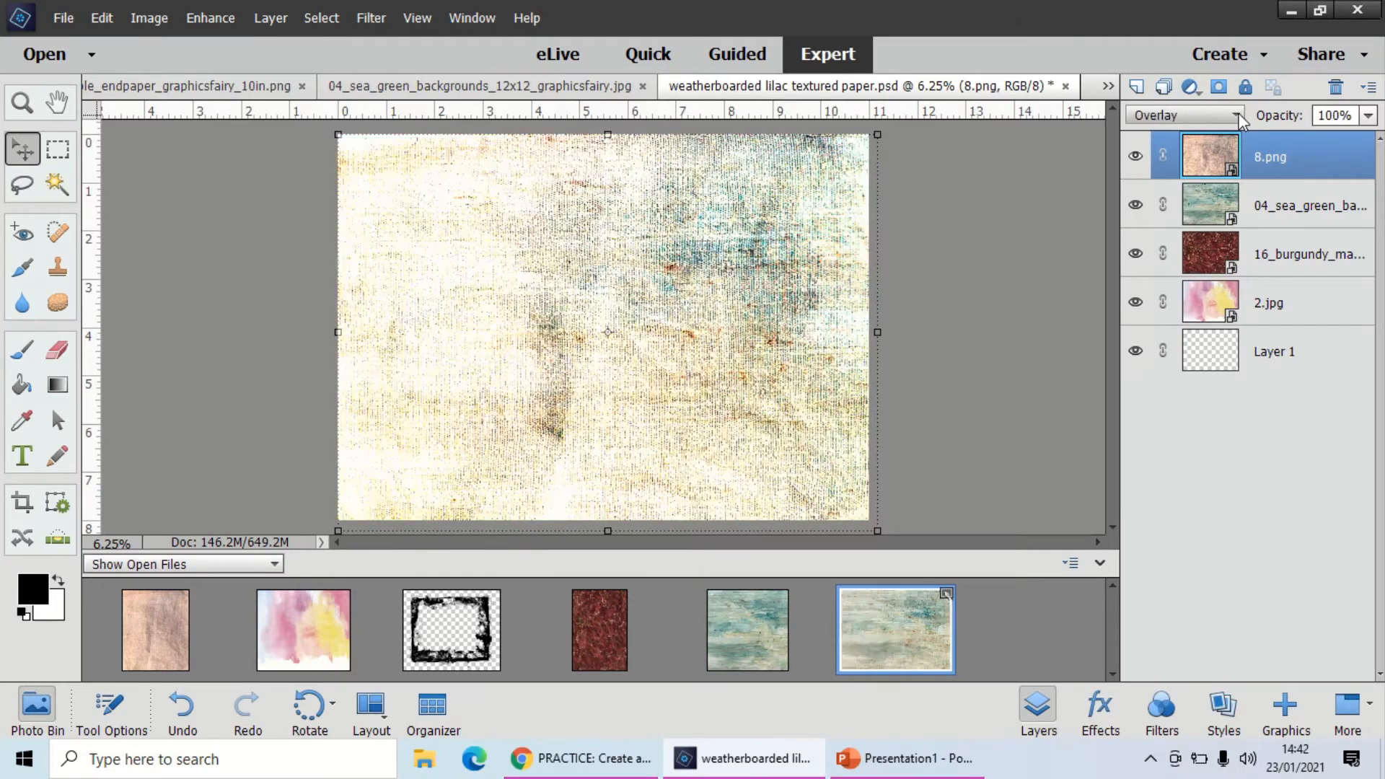
pyautogui.press('Up')
pyautogui.press('Up')
pyautogui.press('Up')
pyautogui.press('Up')
pyautogui.press('Up')
pyautogui.press('Up')
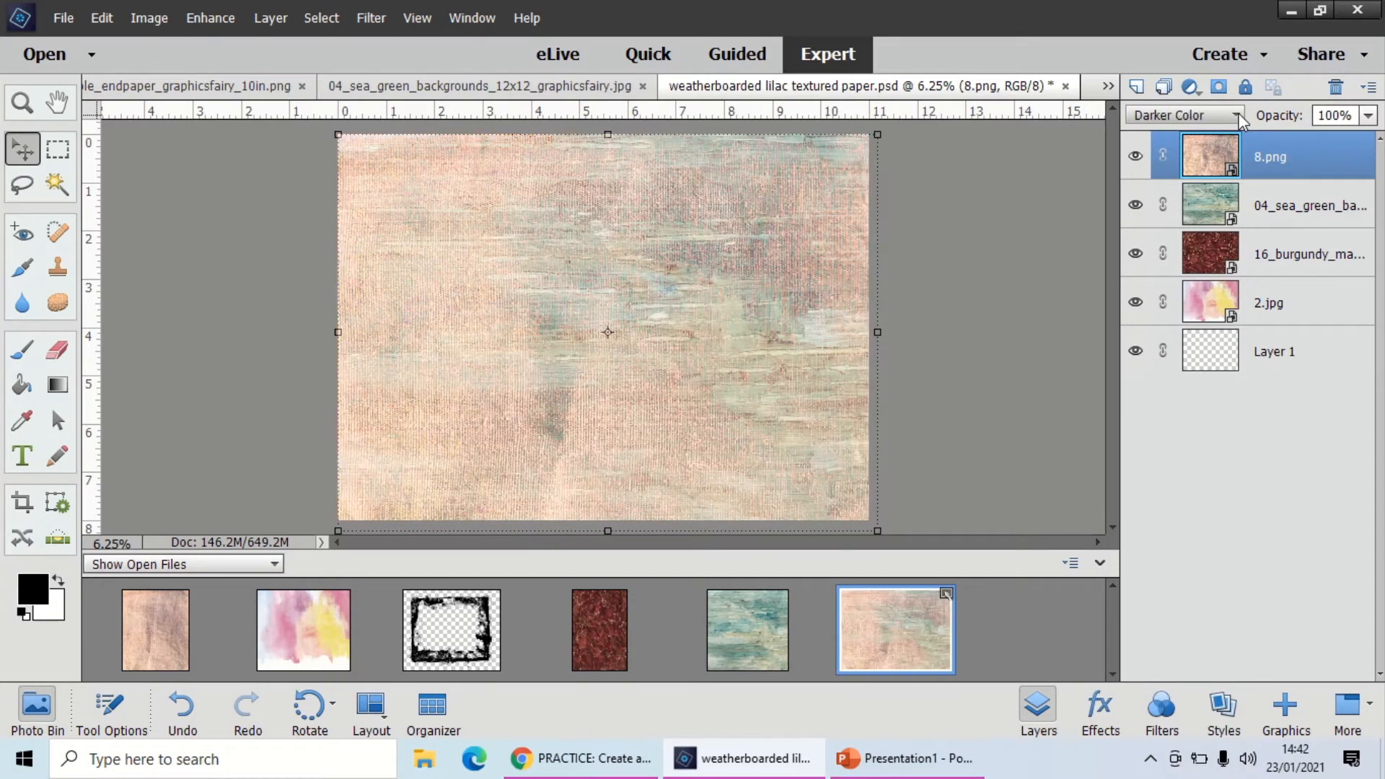
pyautogui.press('Up')
pyautogui.press('Up')
pyautogui.press('Up')
pyautogui.press('Up')
pyautogui.press('Up')
pyautogui.press('Up')
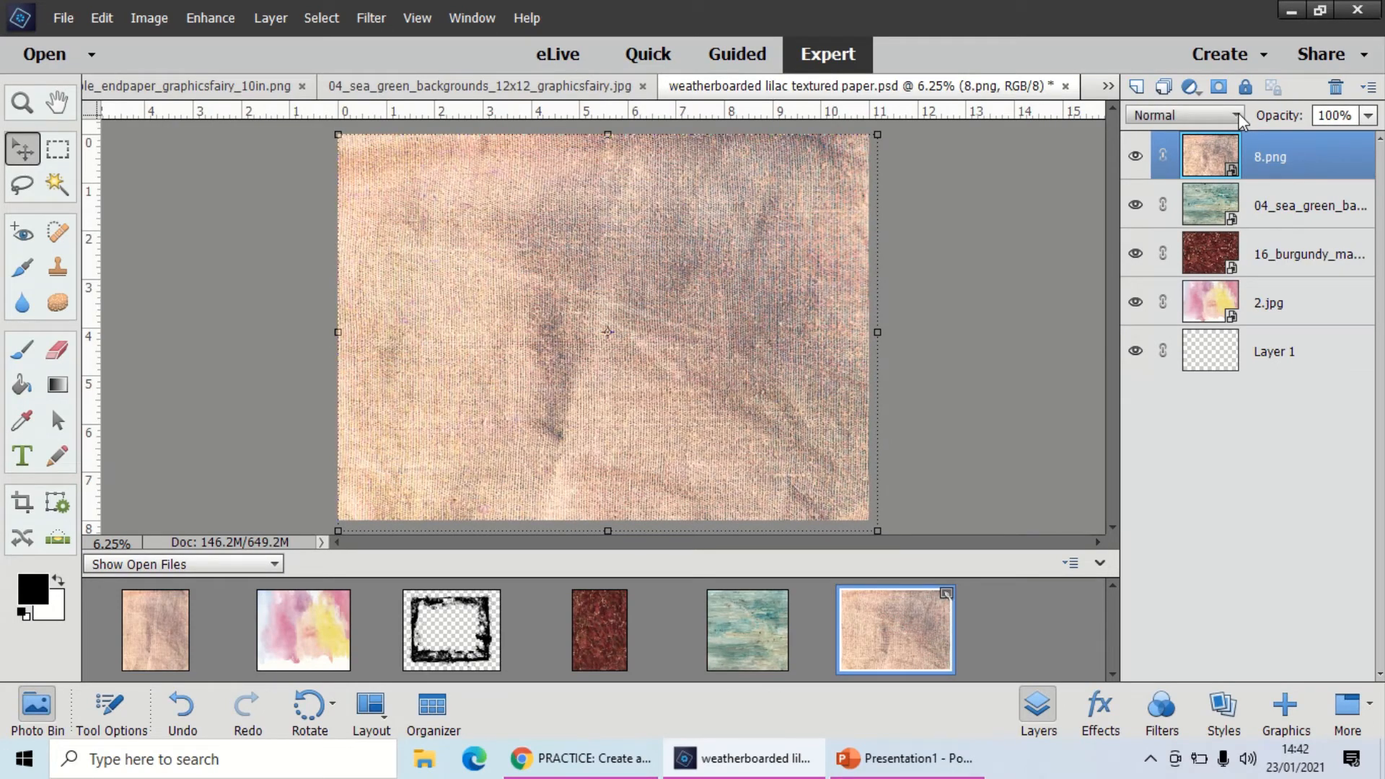
# Preview the 8.png layer's blend modes again from Dissolve through Darken, Multiply and Color Burn to Linear Dodge (Add)
pyautogui.press('Down')
pyautogui.press('Down')
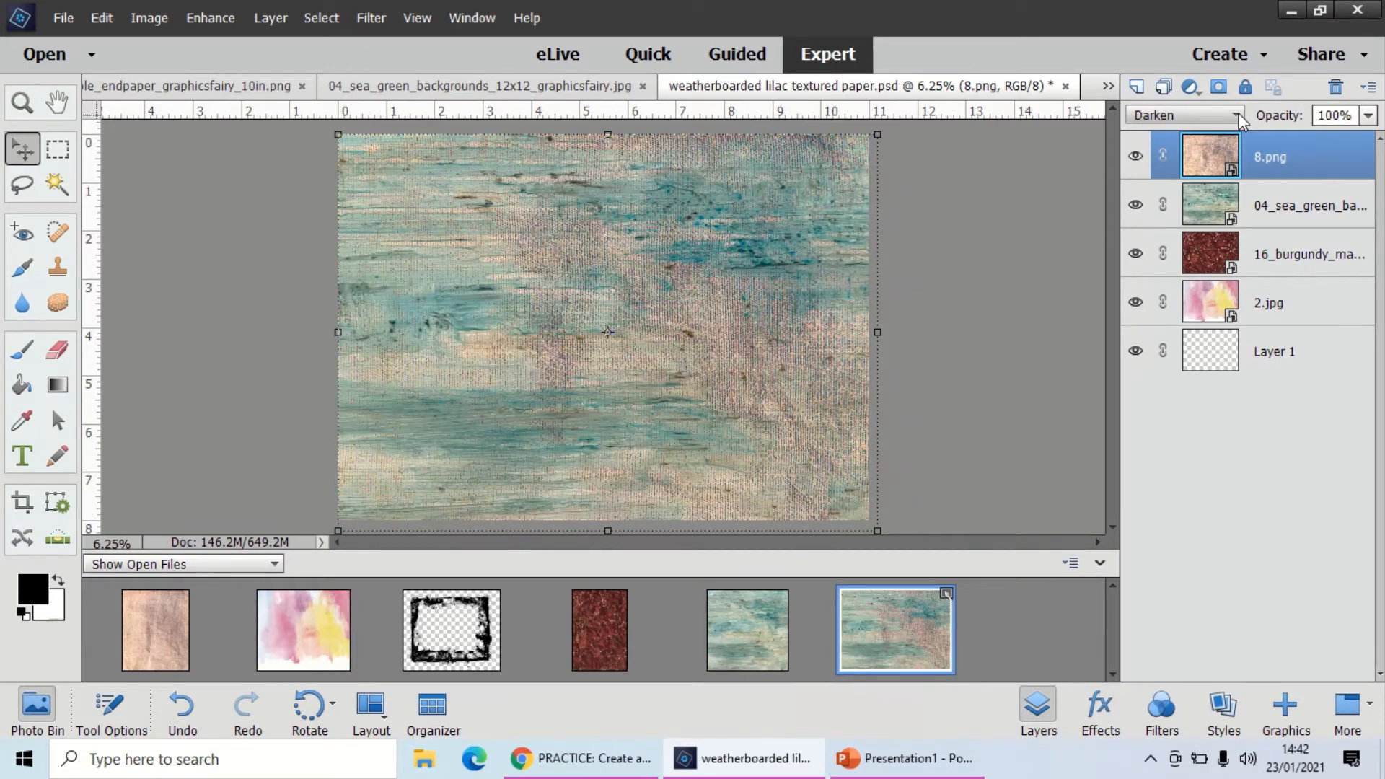
pyautogui.press('Down')
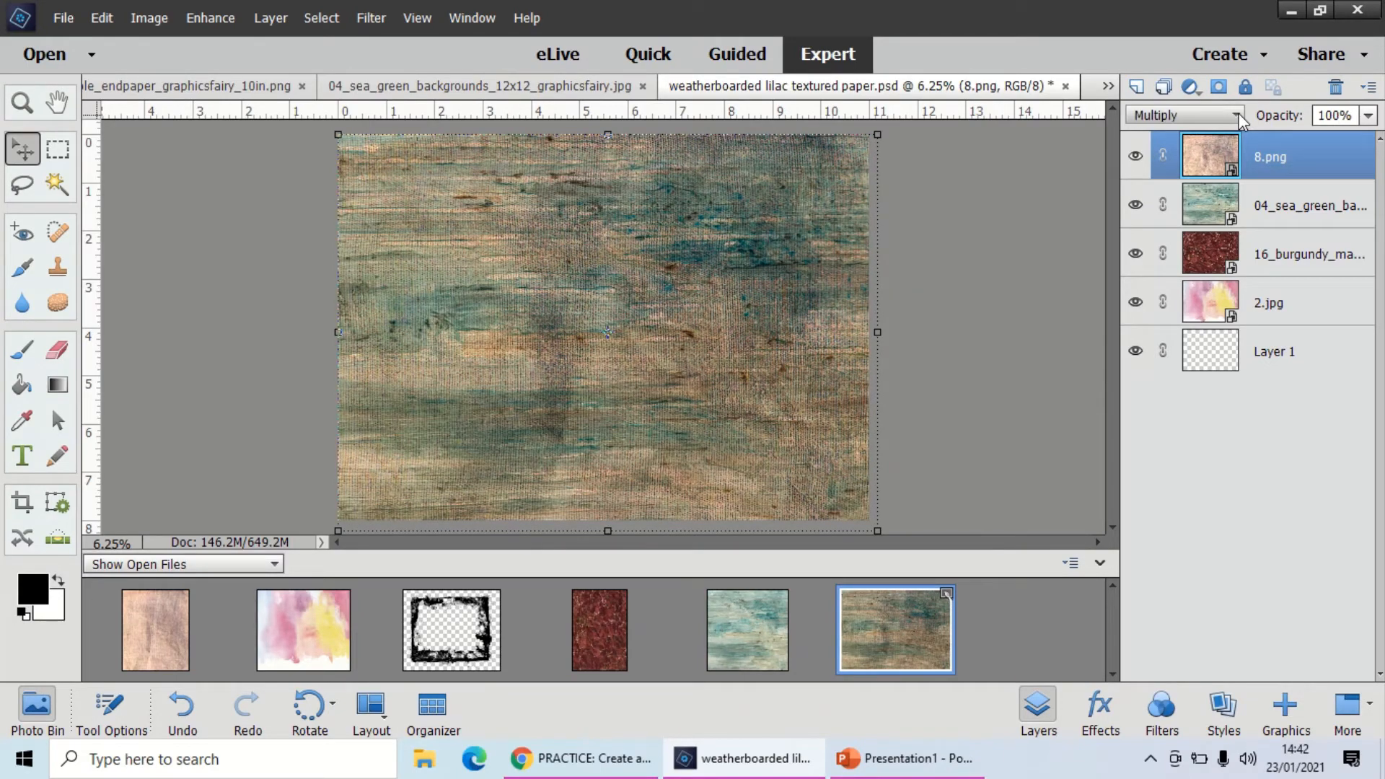
pyautogui.press('Down')
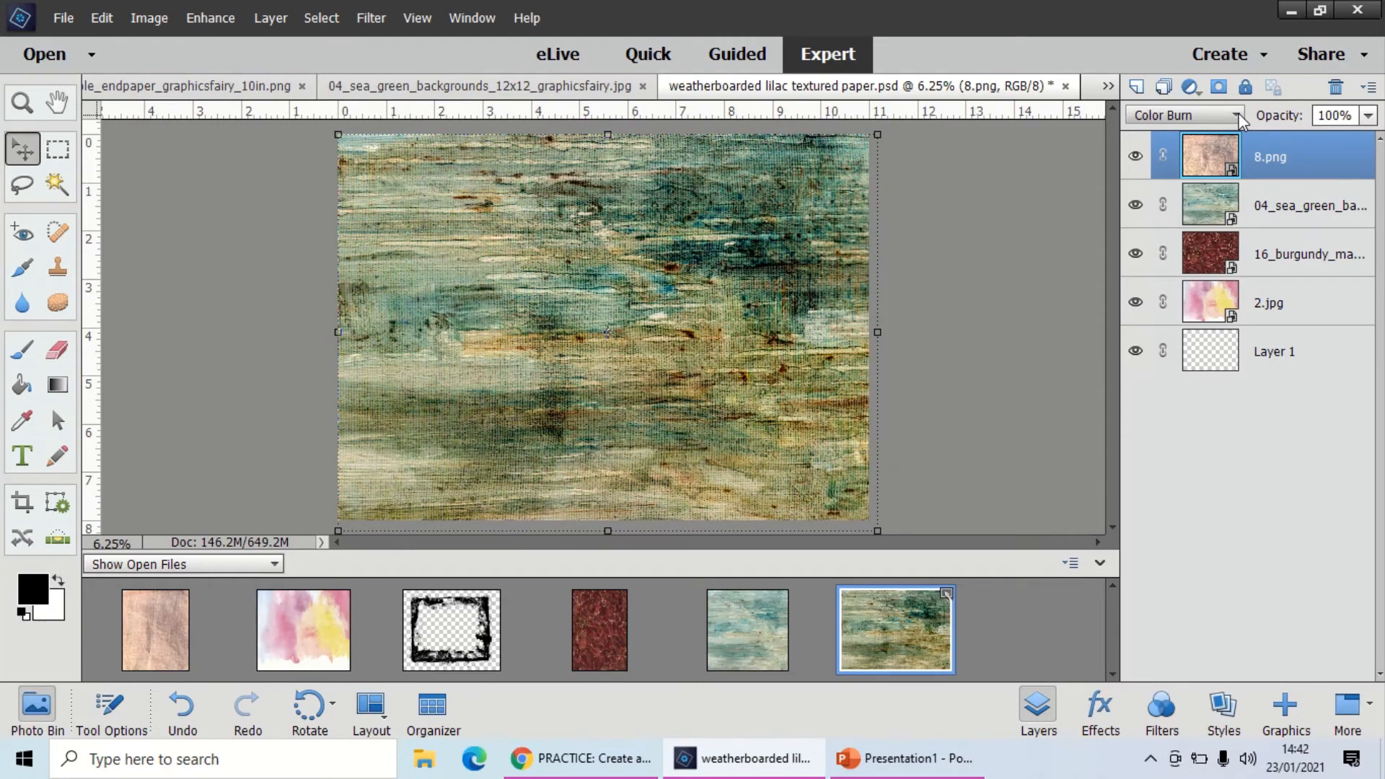
pyautogui.press('Down')
pyautogui.press('Down')
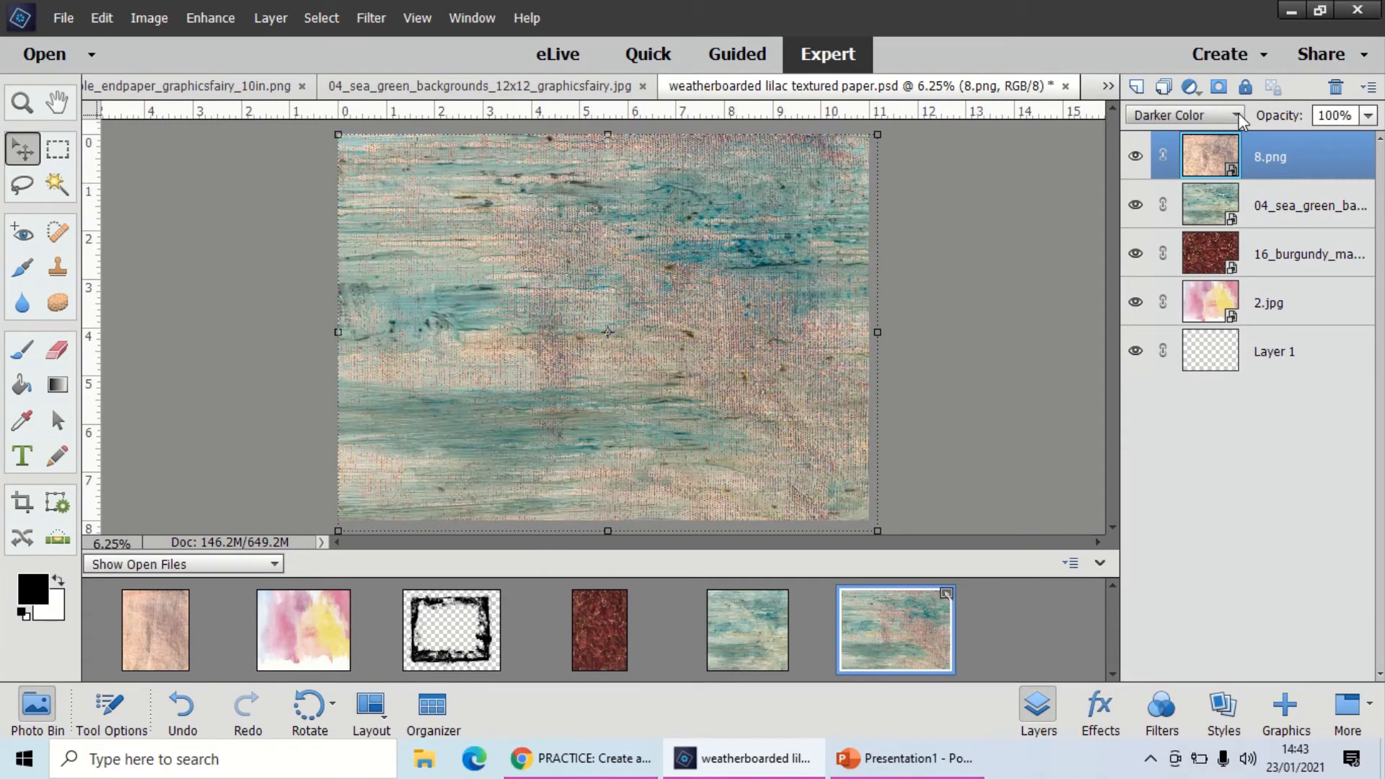
pyautogui.press('Down')
pyautogui.press('Down')
pyautogui.press('Down')
pyautogui.press('Down')
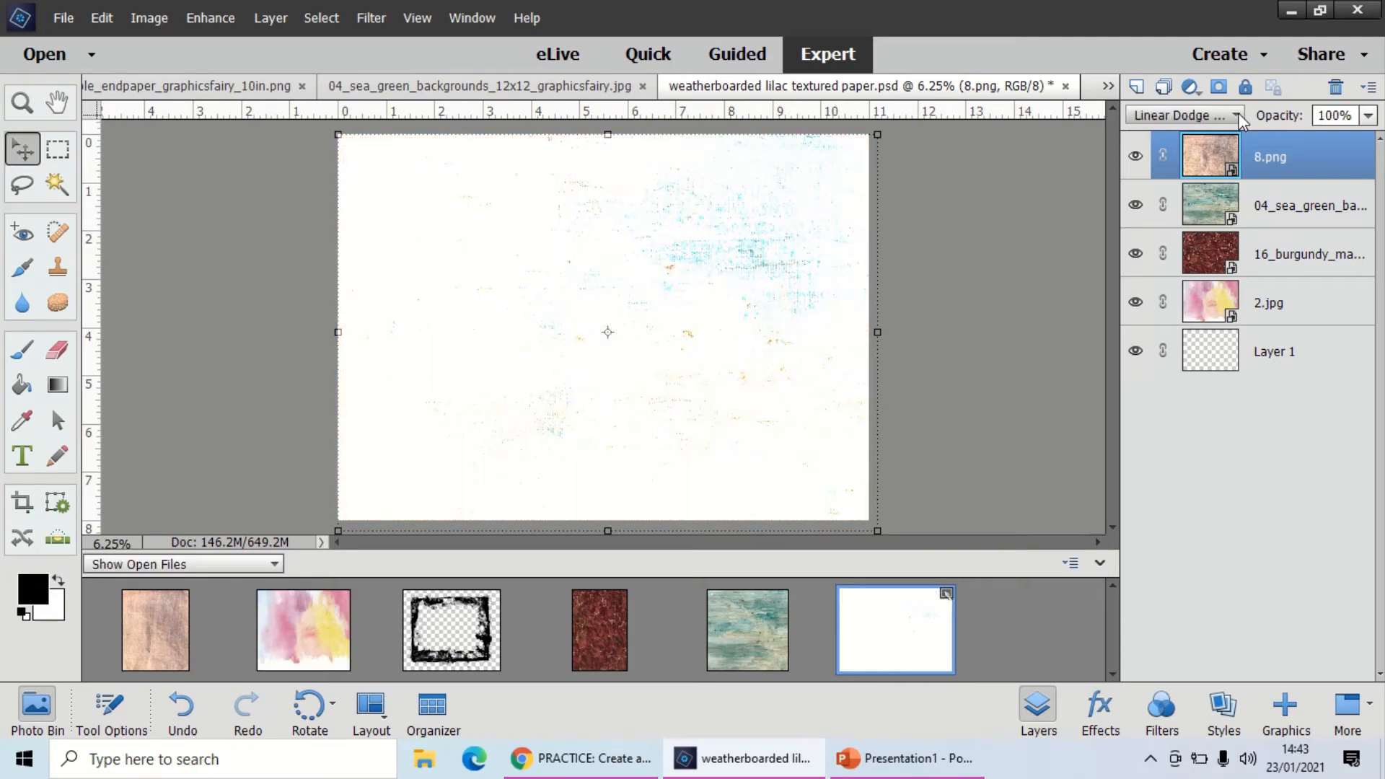
# Go through the 8.png layer's remaining blend modes from Lighter Color, leave it at Luminosity, and deselect the layer
pyautogui.press('Down')
pyautogui.press('Down')
pyautogui.press('Down')
pyautogui.press('Down')
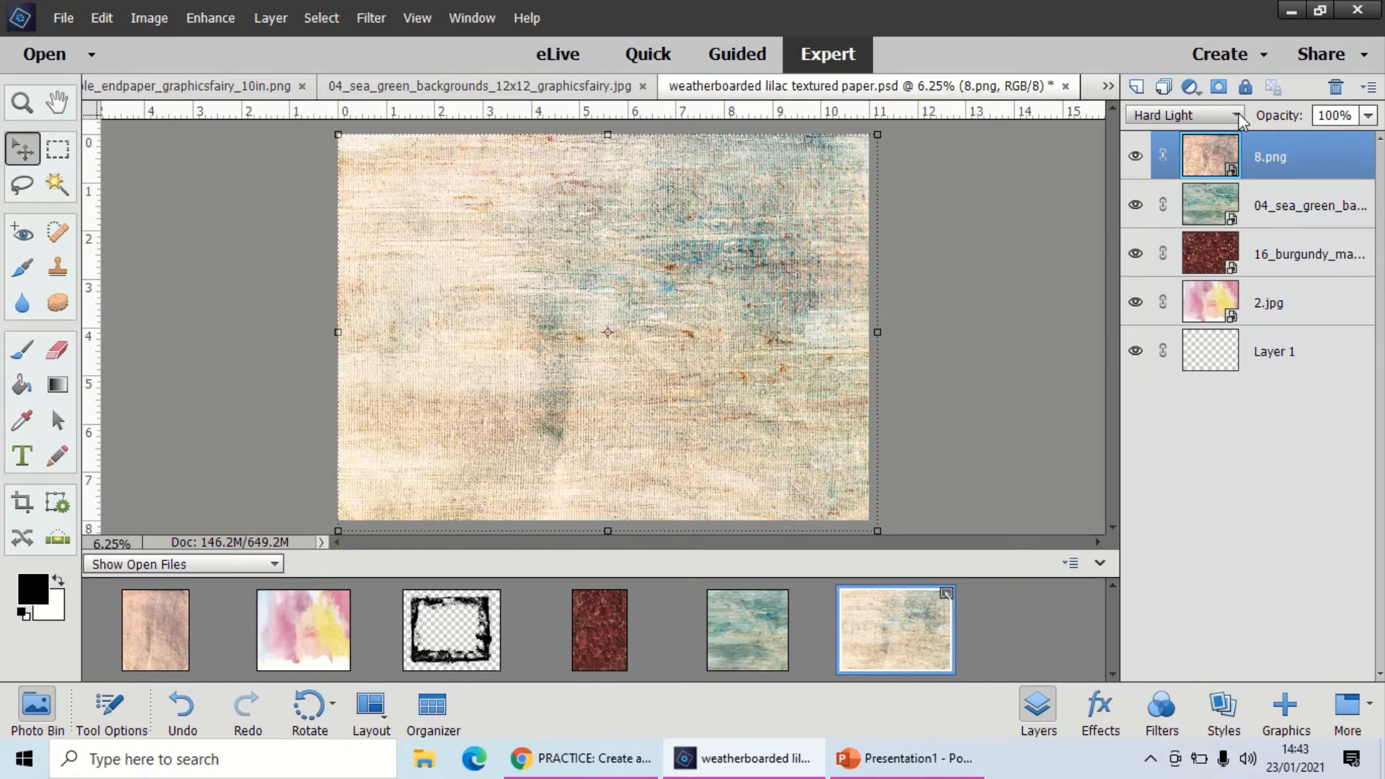
pyautogui.press('Down')
pyautogui.press('Down')
pyautogui.press('Down')
pyautogui.press('Down')
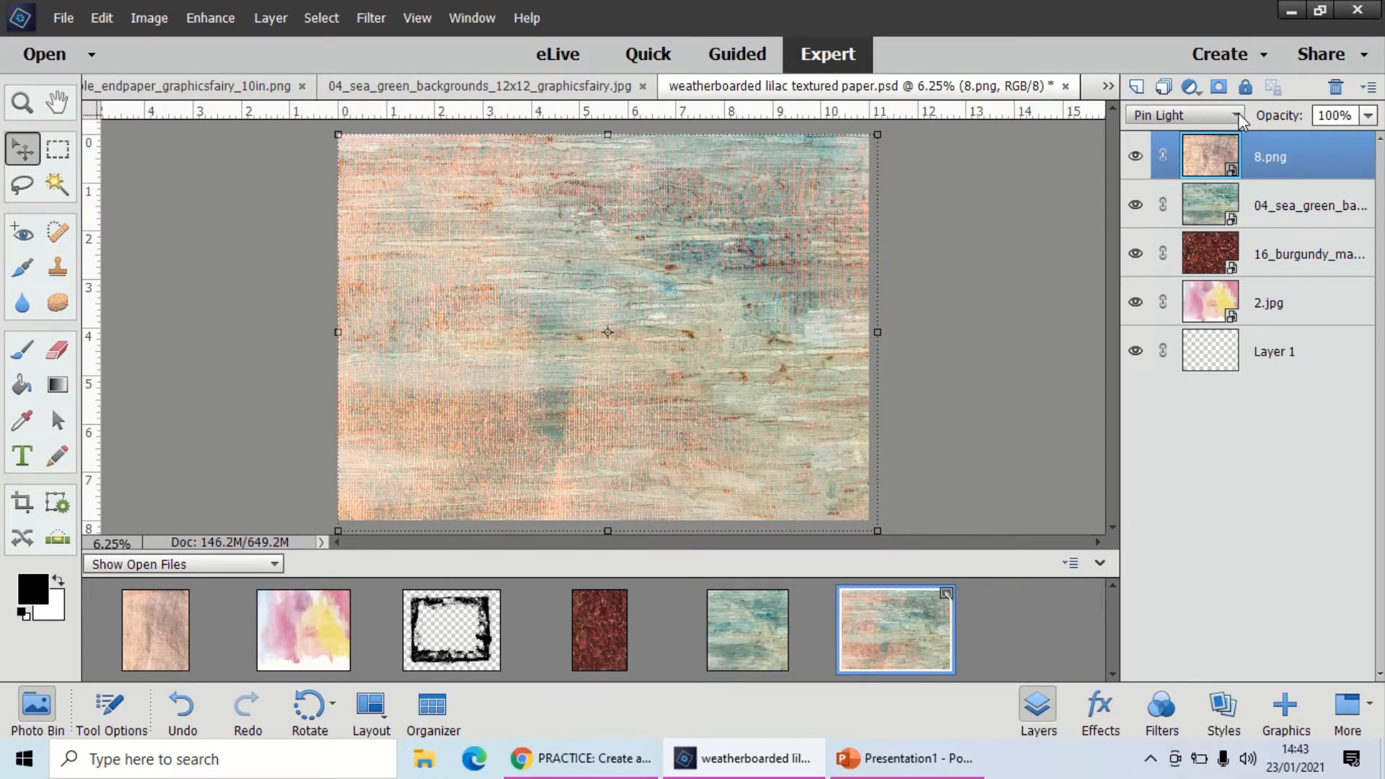
pyautogui.press('Down')
pyautogui.press('Down')
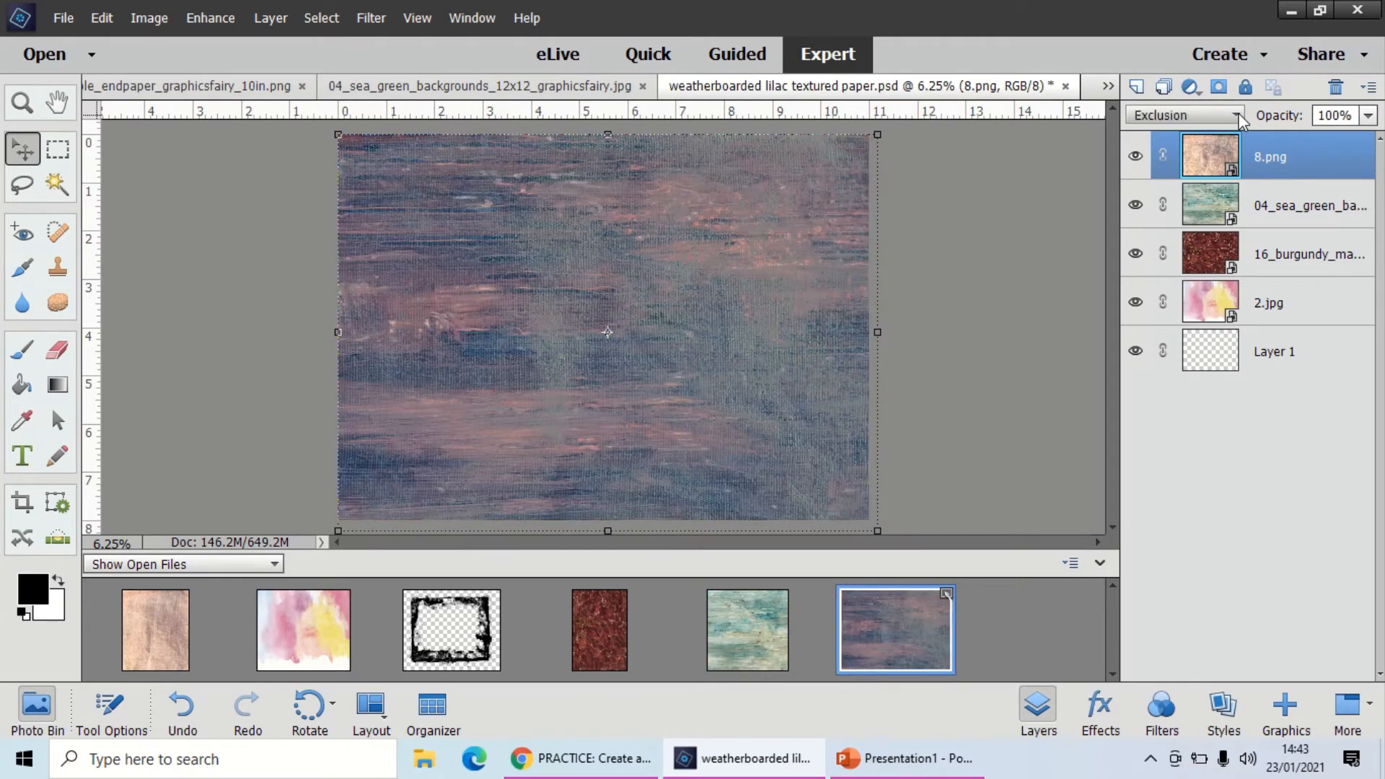
pyautogui.press('Down')
pyautogui.press('Down')
pyautogui.press('Down')
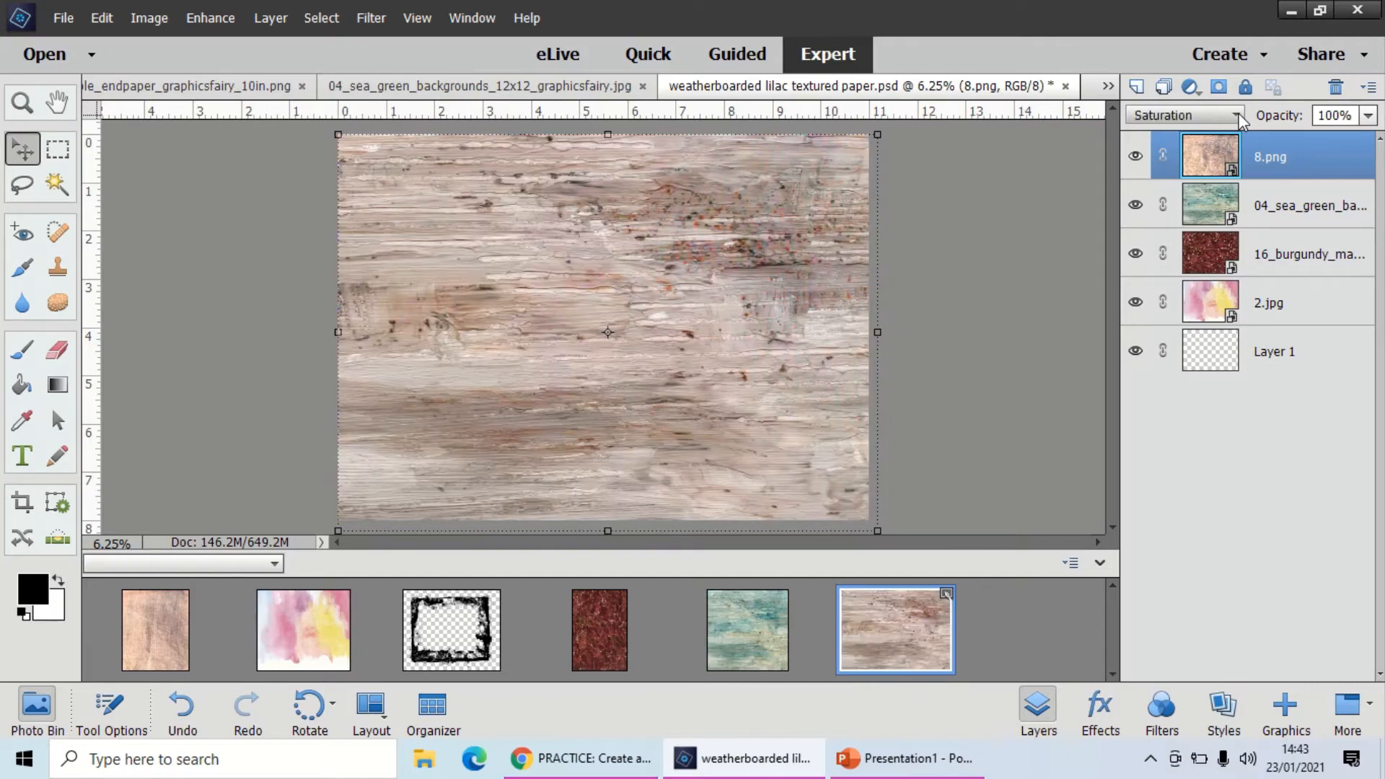
pyautogui.press('Down')
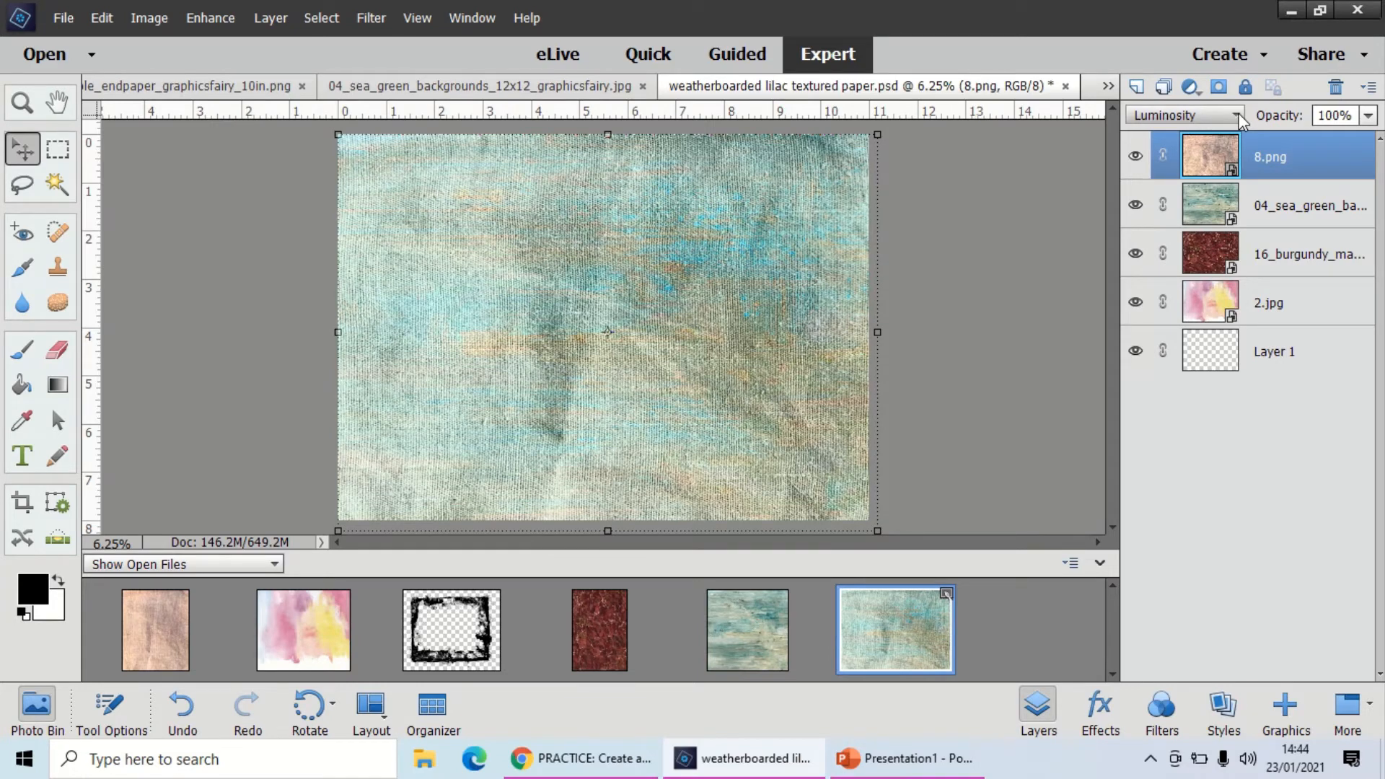
pyautogui.click(969, 263)
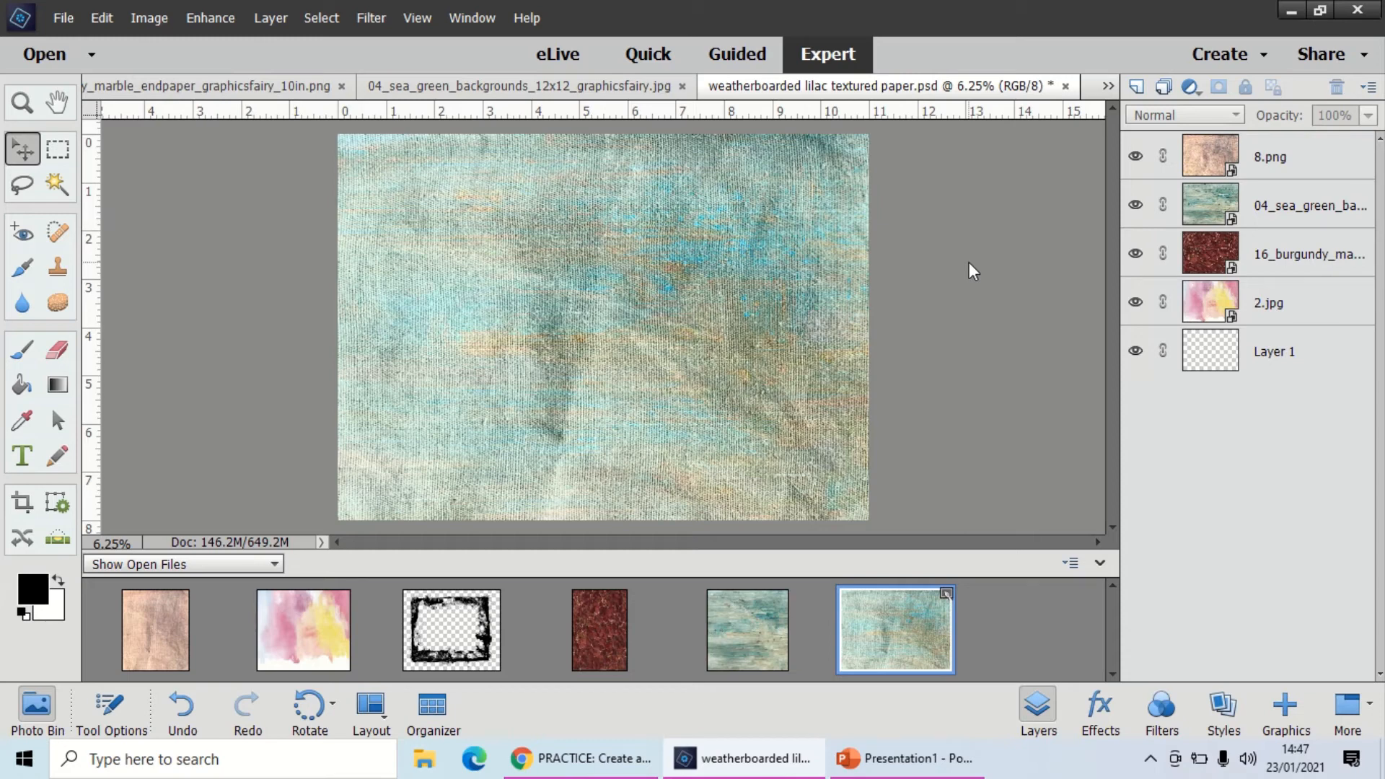
# Delete the burgundy marble layer from the layer stack
pyautogui.click(1216, 250)
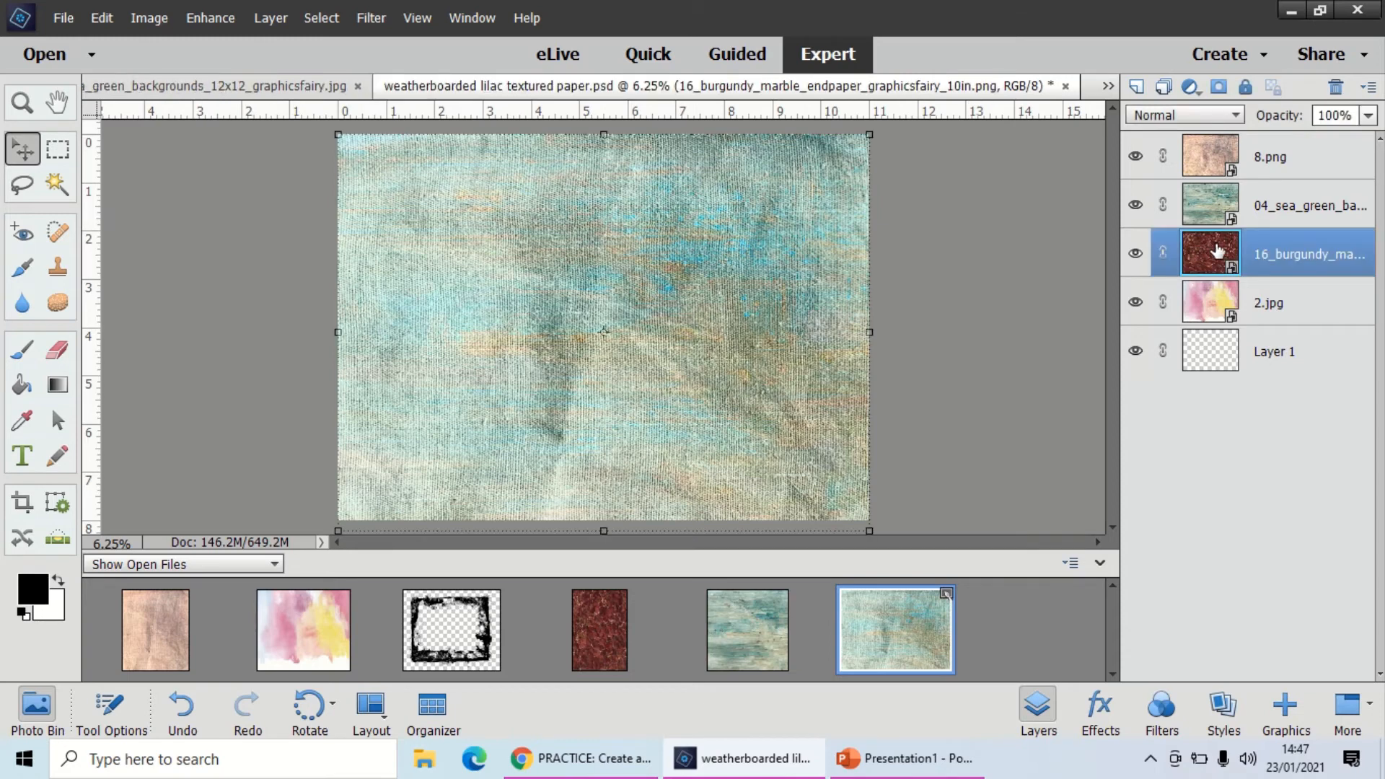
pyautogui.rightClick(1216, 243)
pyautogui.click(1237, 247)
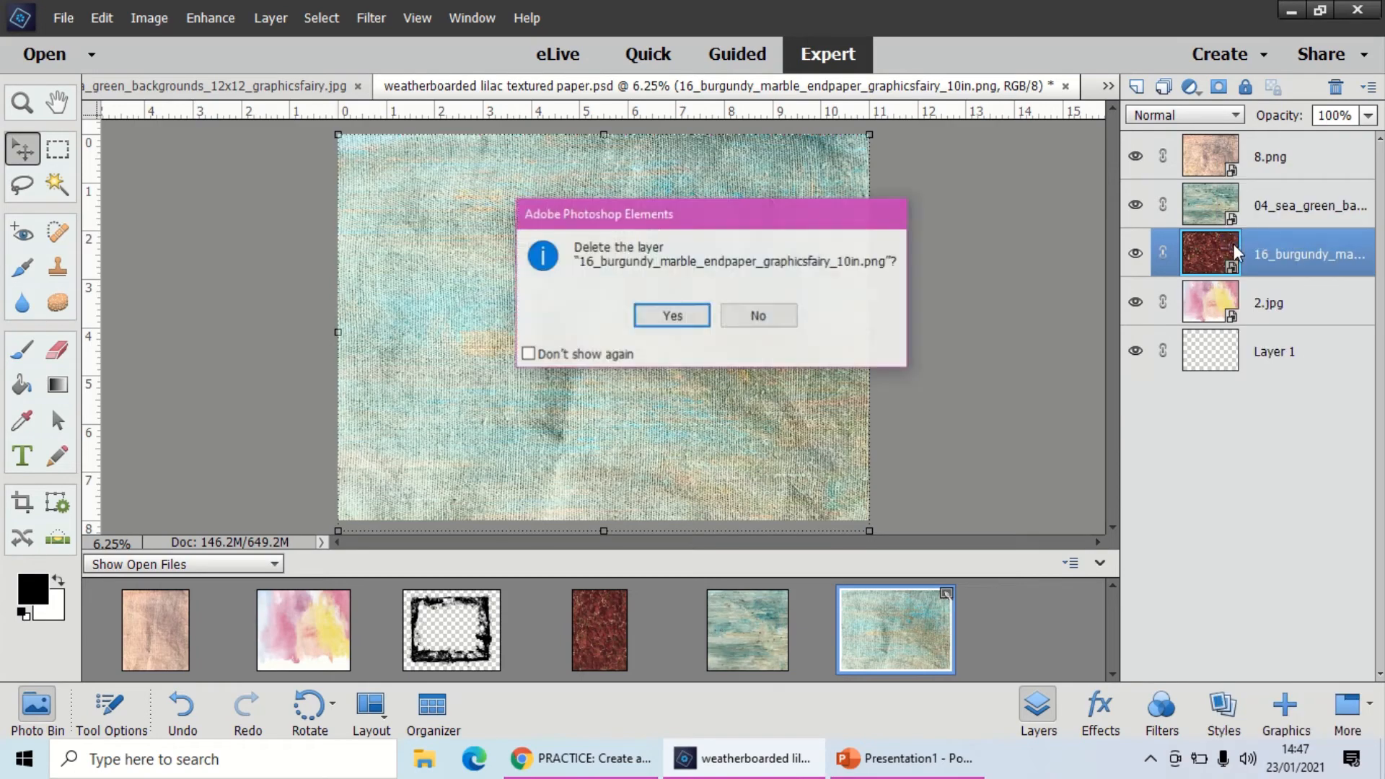
pyautogui.click(658, 315)
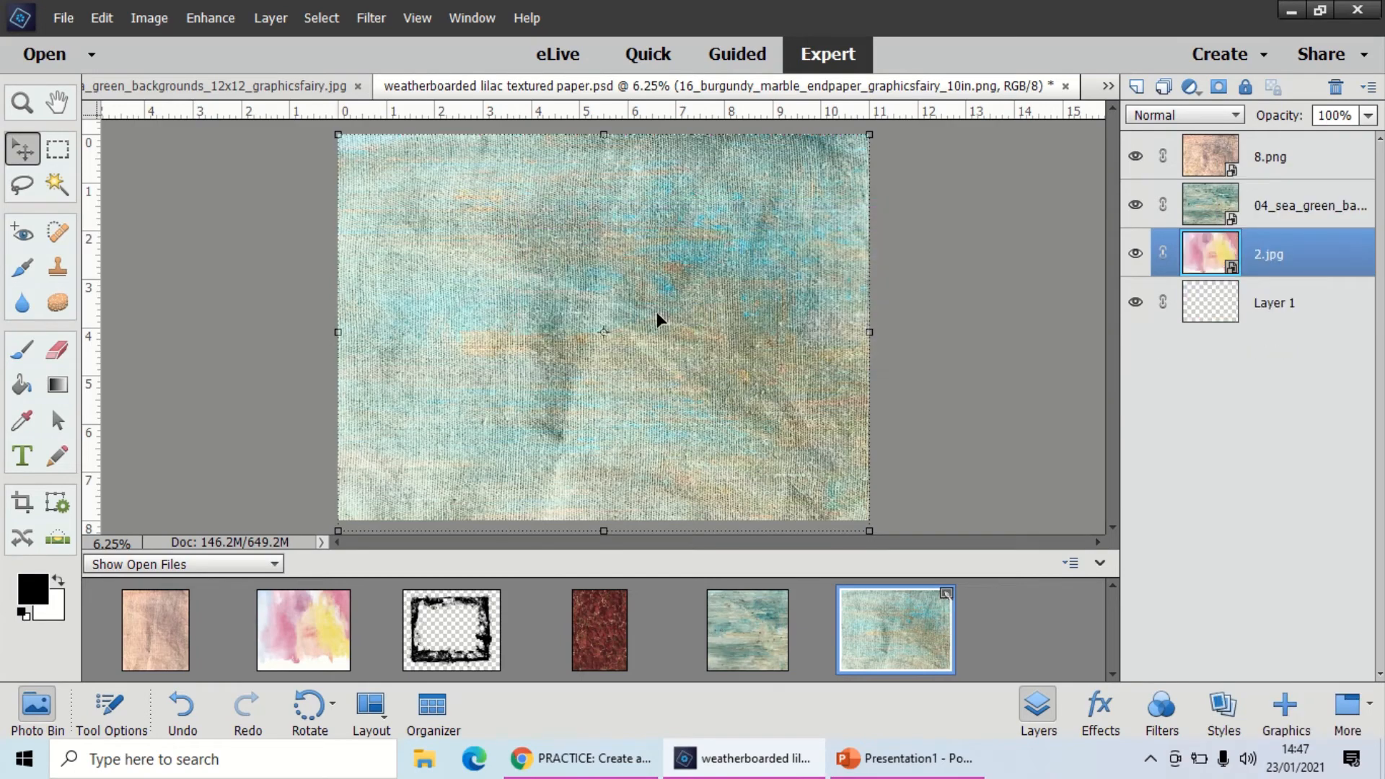
# Move the 2.jpg layer above the sea green layer and preview its blend modes from Dissolve through Color Burn and Lighten to Linear Dodge (Add)
pyautogui.moveTo(1252, 253); pyautogui.dragTo(1257, 181)
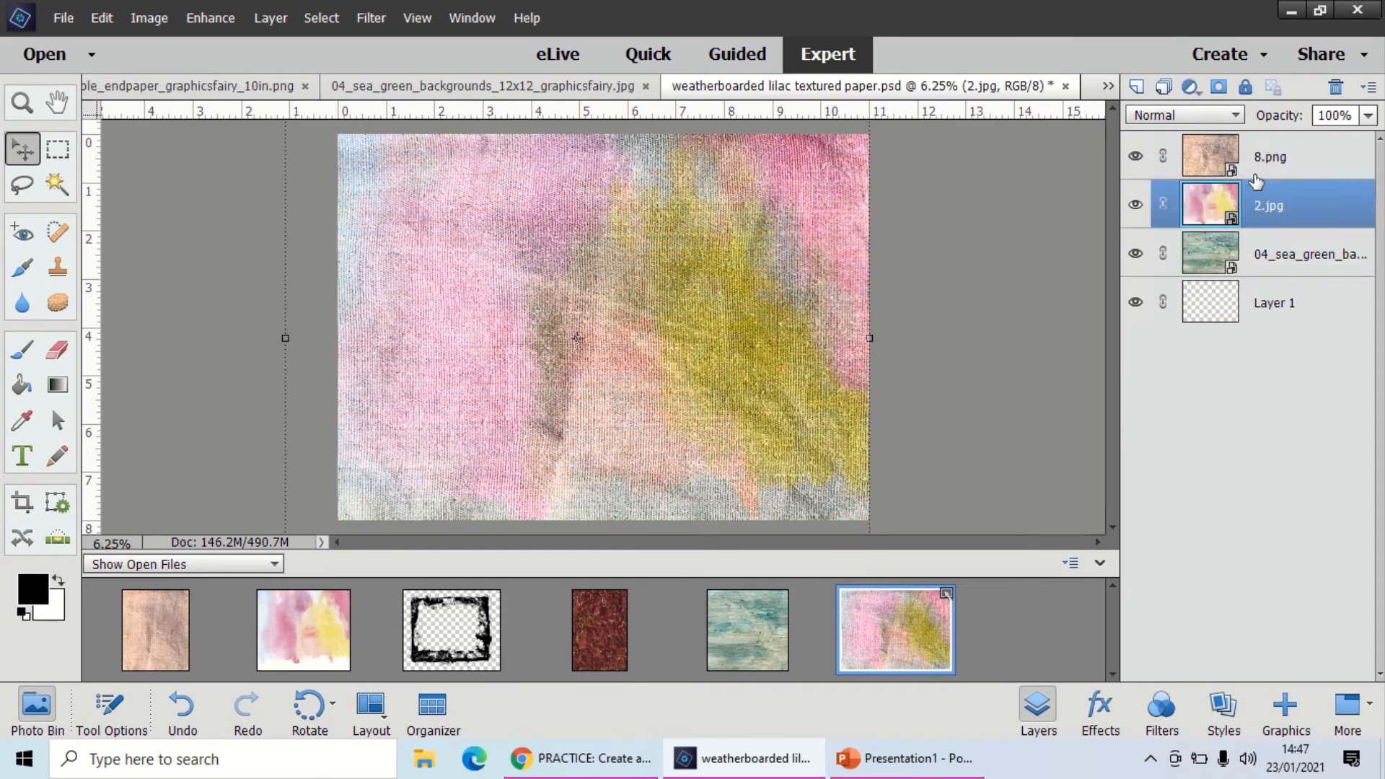
pyautogui.click(1212, 107)
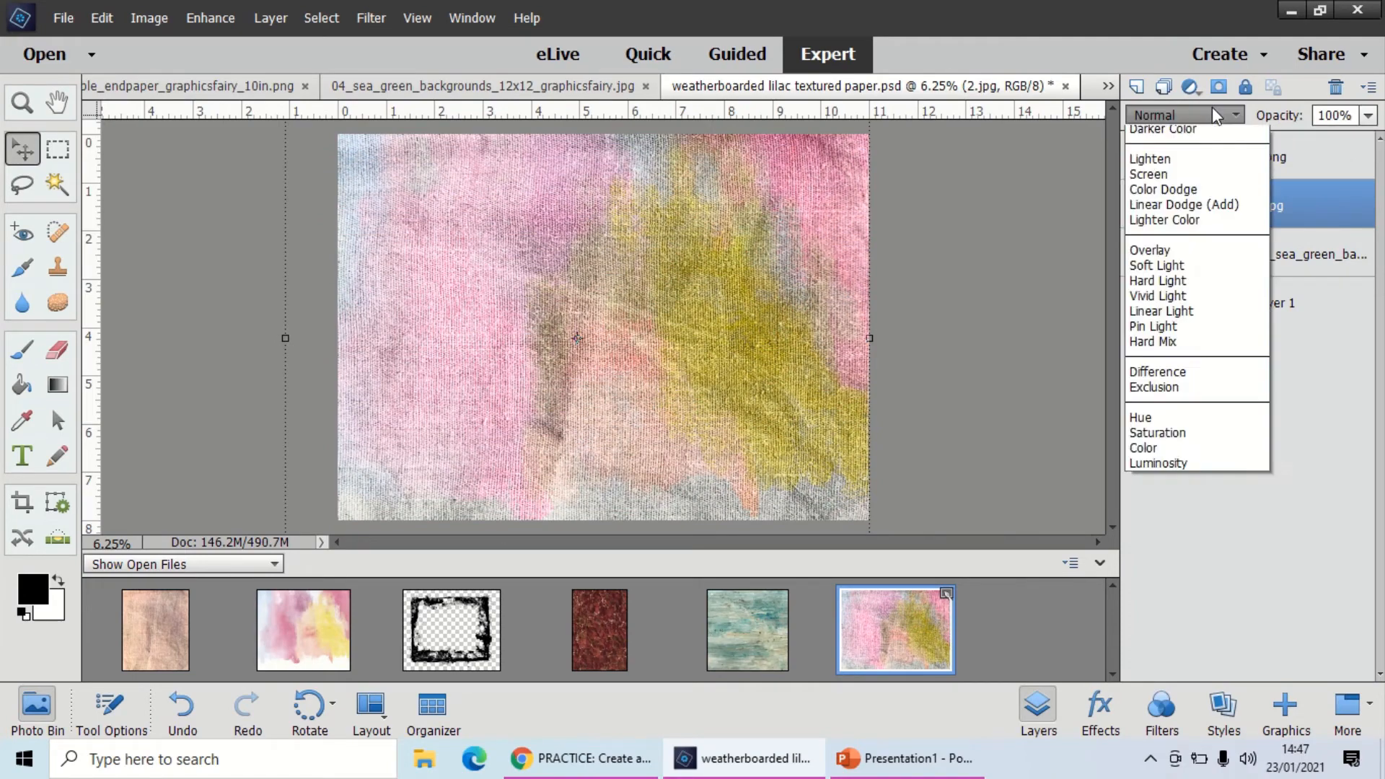
pyautogui.click(1212, 107)
pyautogui.press('Down')
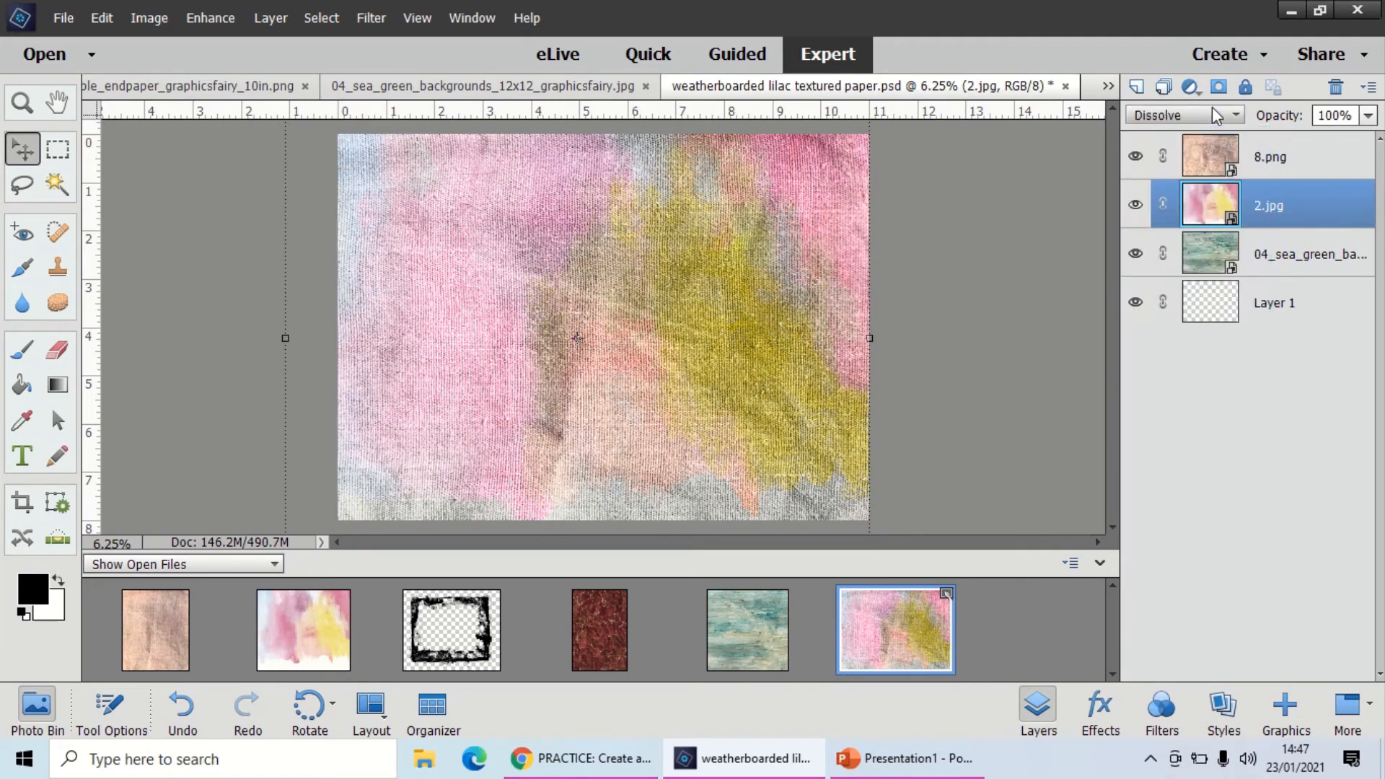
pyautogui.press('Down')
pyautogui.press('Down')
pyautogui.press('Down')
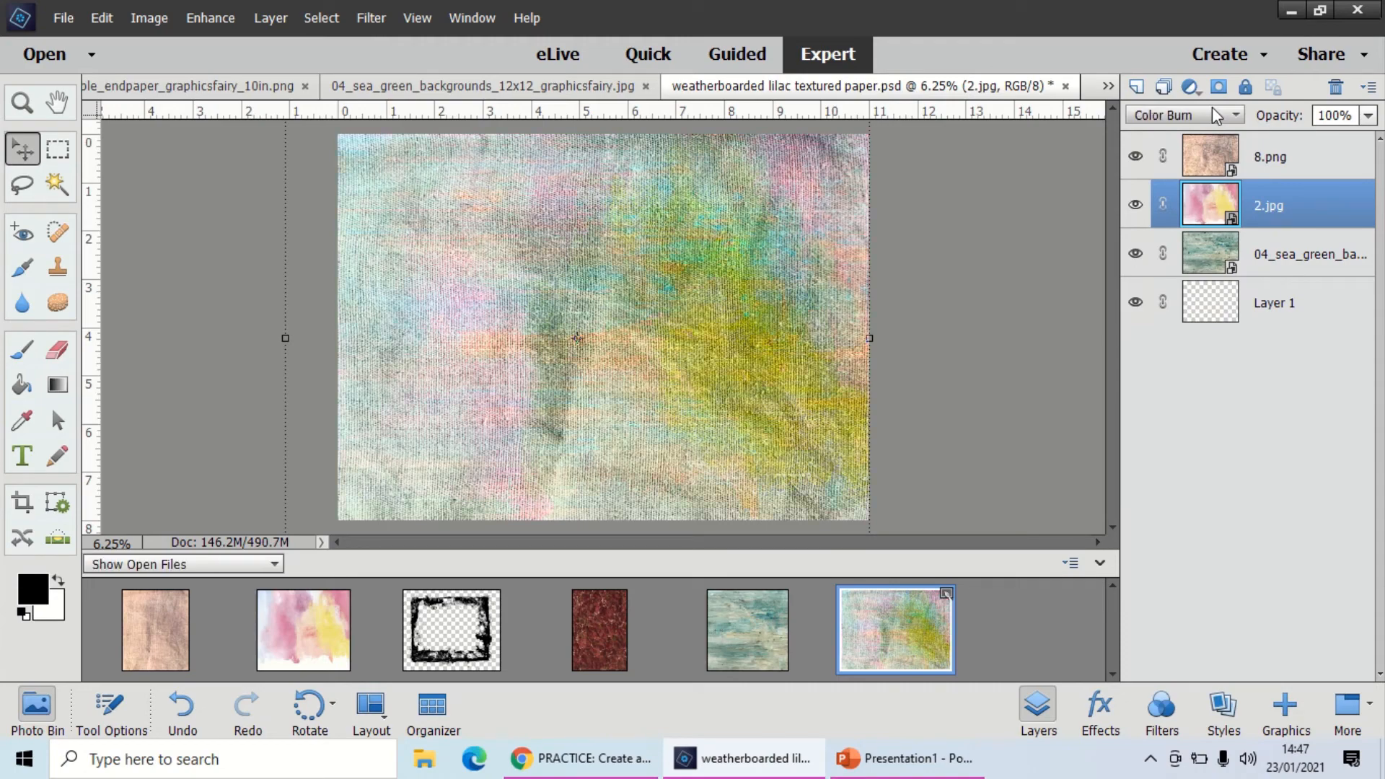
pyautogui.press('Down')
pyautogui.press('Down')
pyautogui.press('Down')
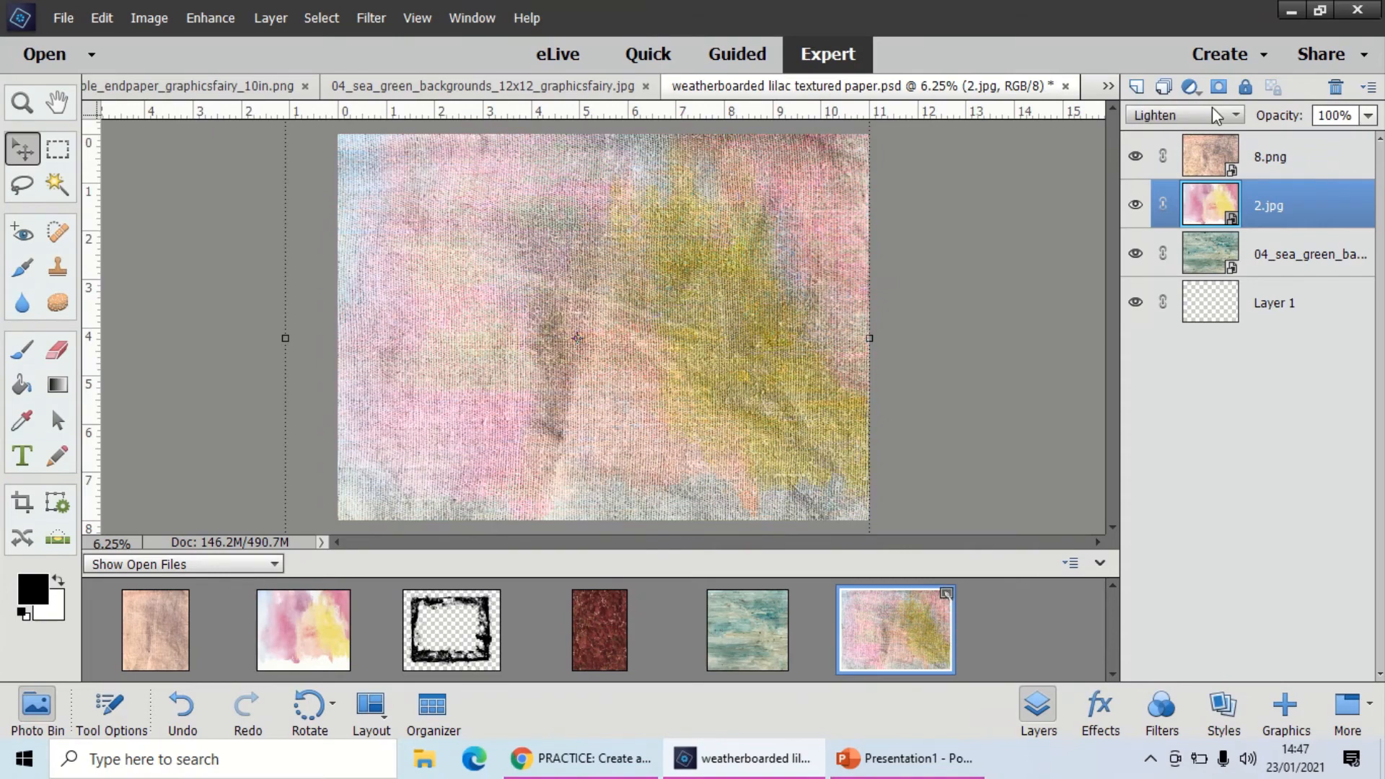
pyautogui.press('Down')
pyautogui.press('Down')
pyautogui.press('Down')
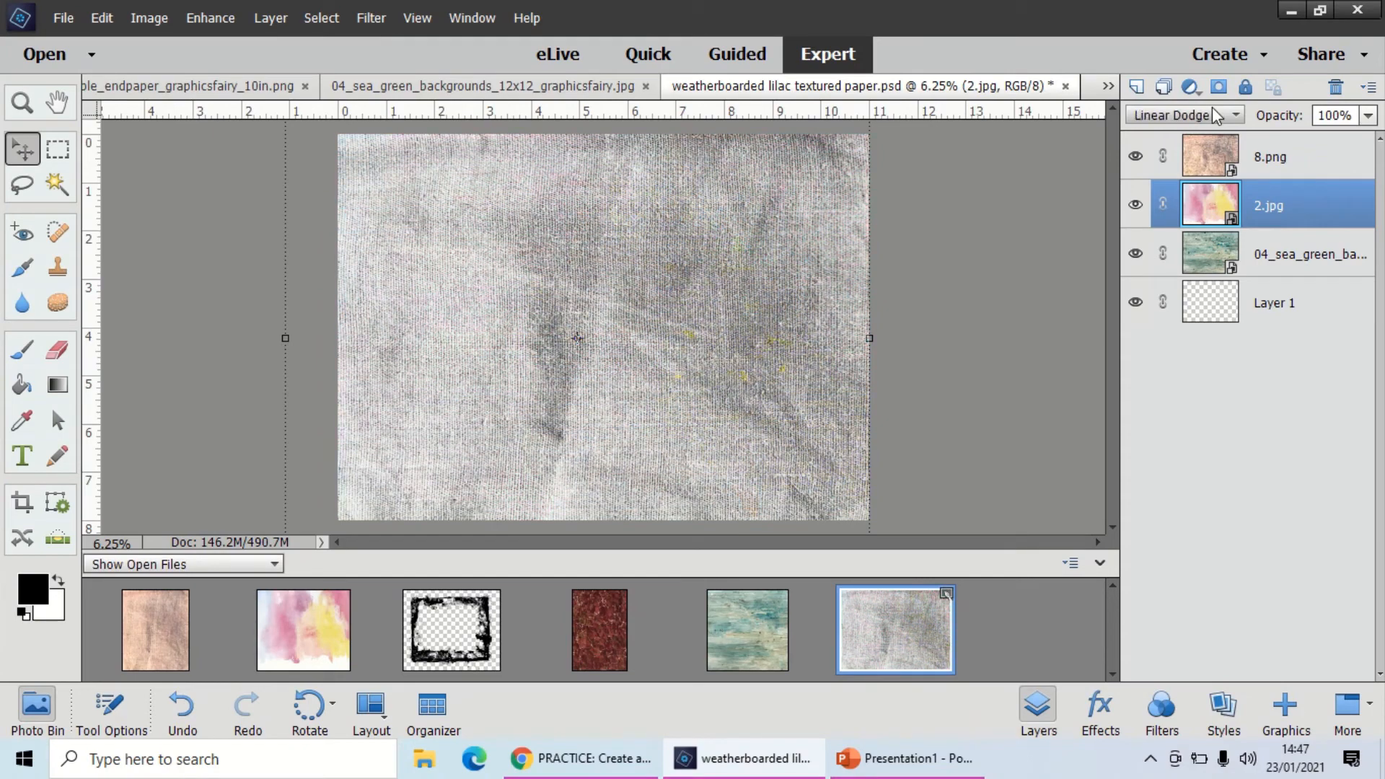
# Go through the 2.jpg layer's remaining blend modes, past Soft Light, Pin Light, Exclusion and Hue, and leave it at Luminosity
pyautogui.press('Down')
pyautogui.press('Down')
pyautogui.press('Down')
pyautogui.press('Down')
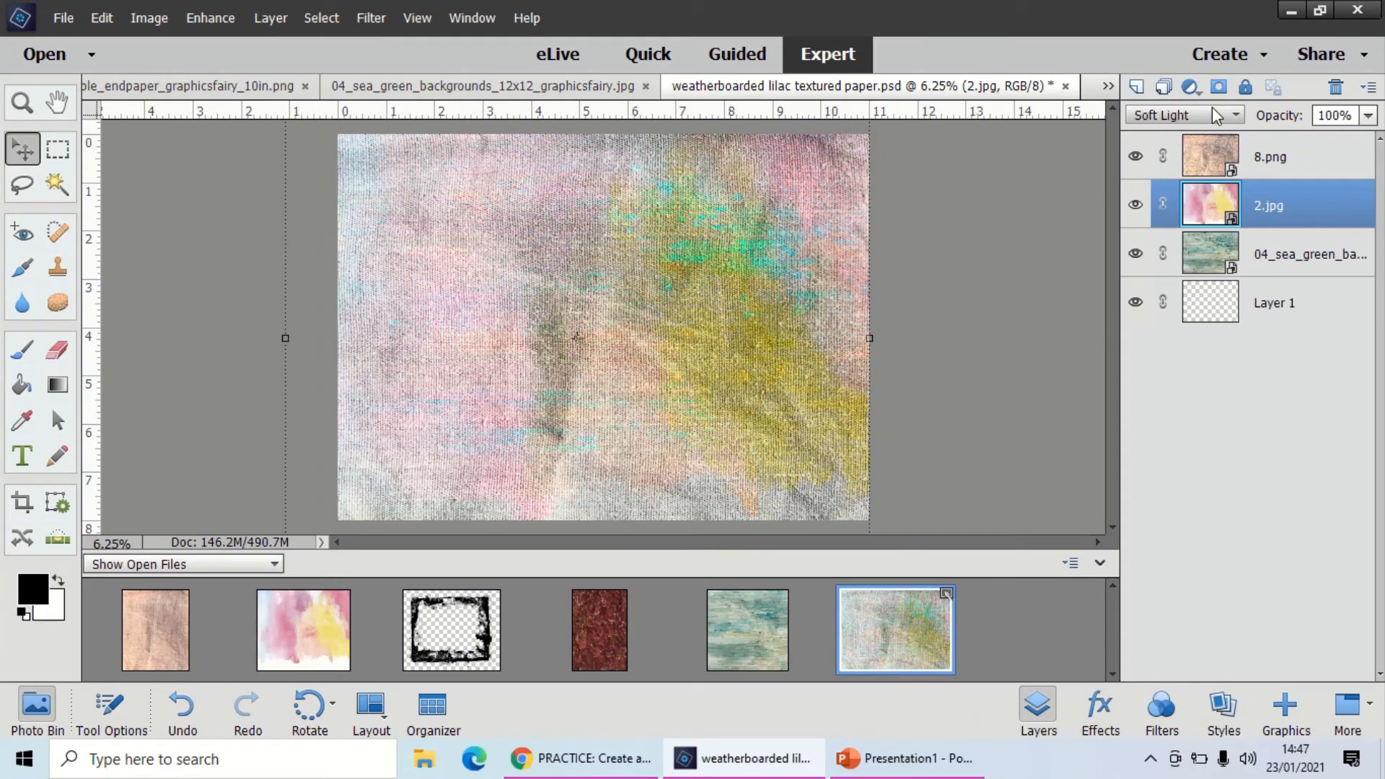
pyautogui.press('Down')
pyautogui.press('Down')
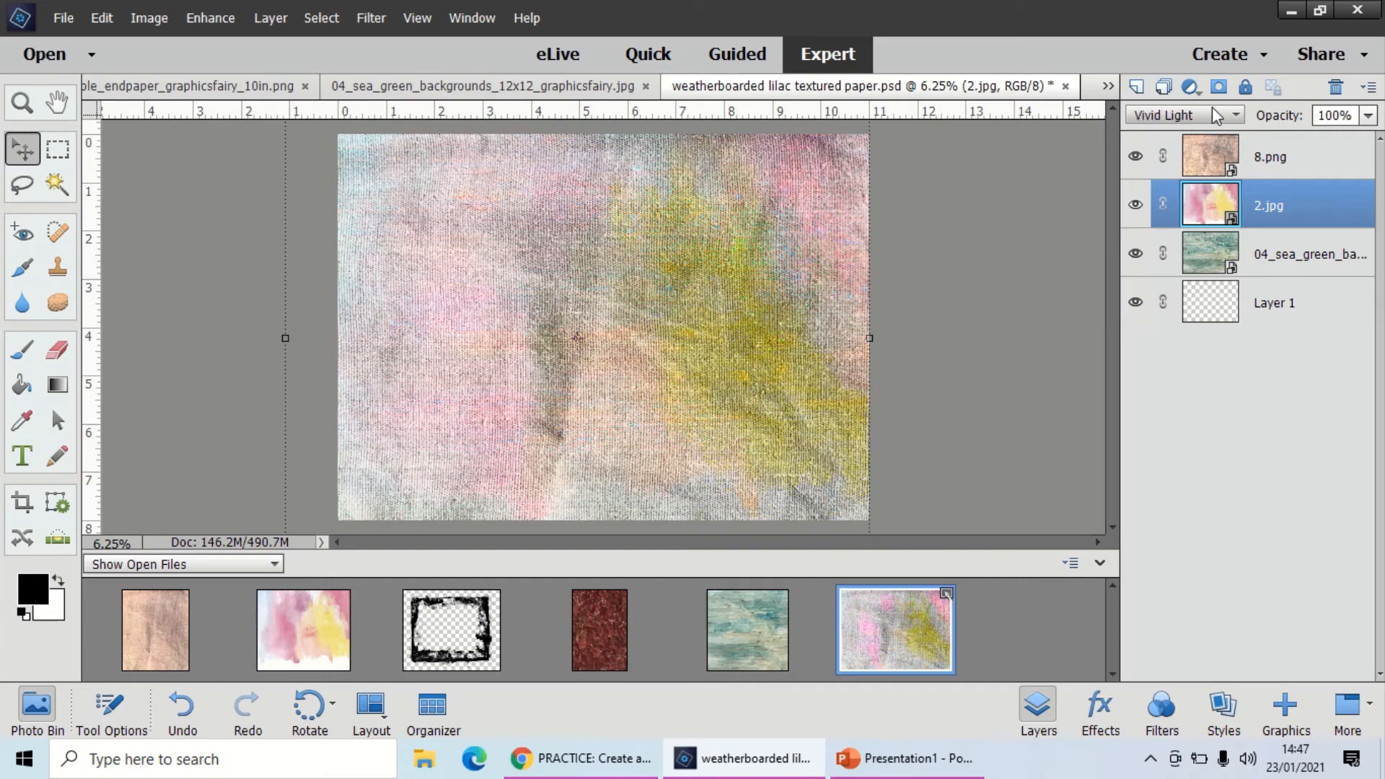
pyautogui.press('Down')
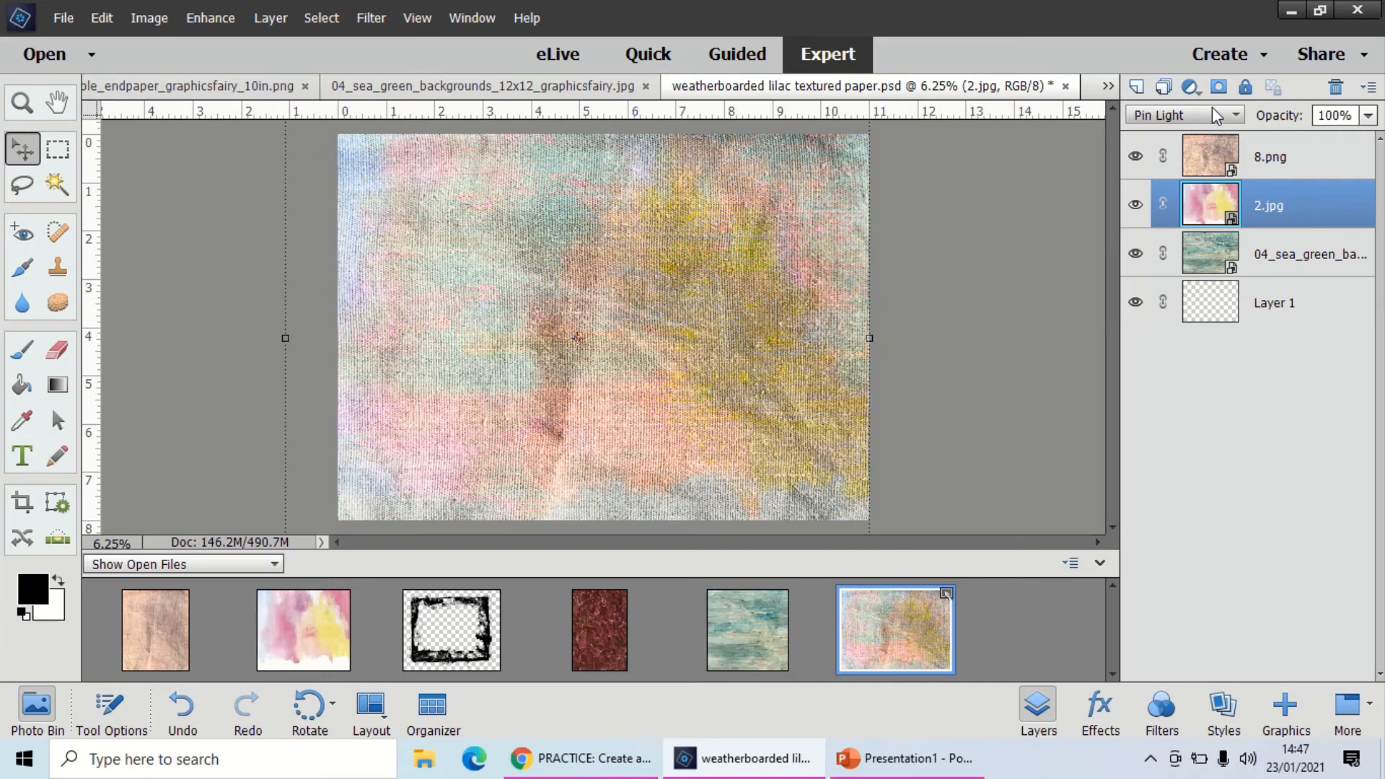
pyautogui.press('Down')
pyautogui.press('Down')
pyautogui.press('Down')
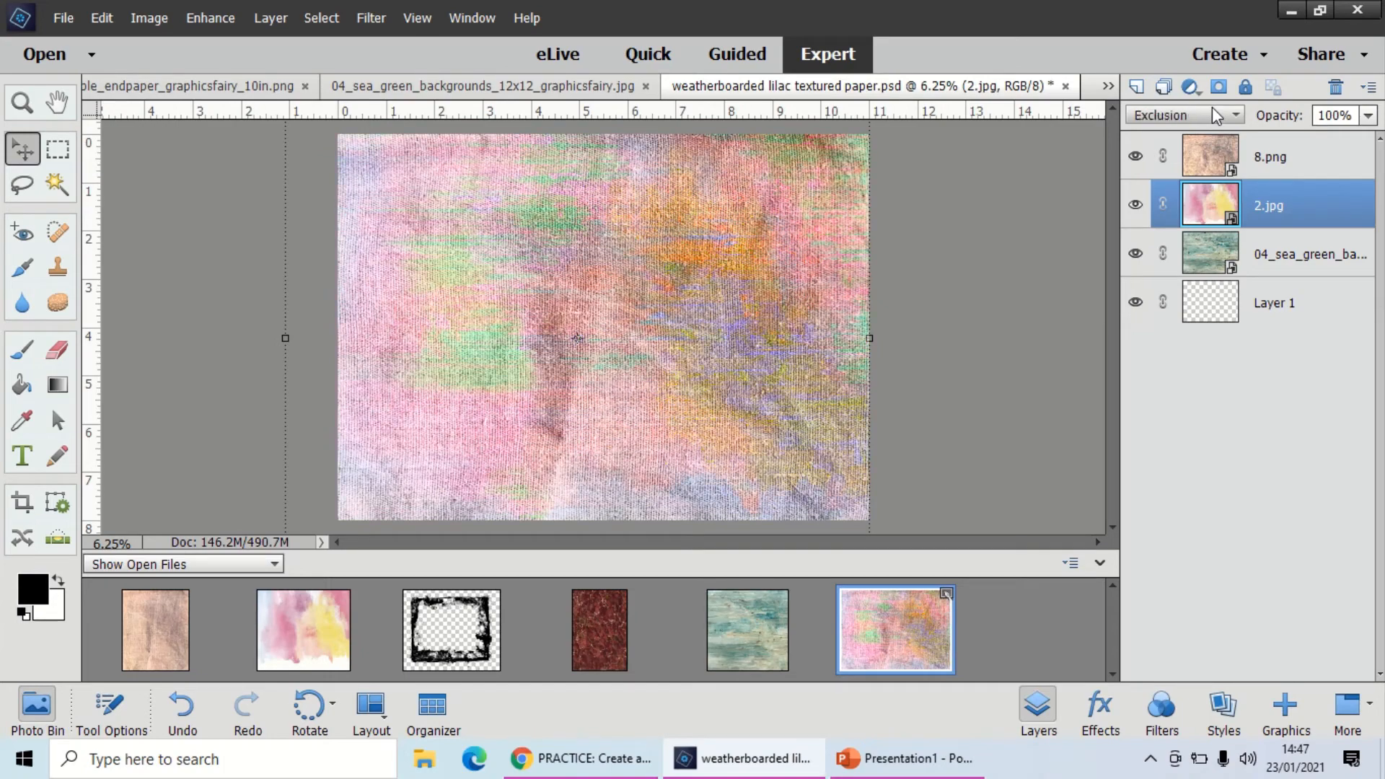
pyautogui.press('Down')
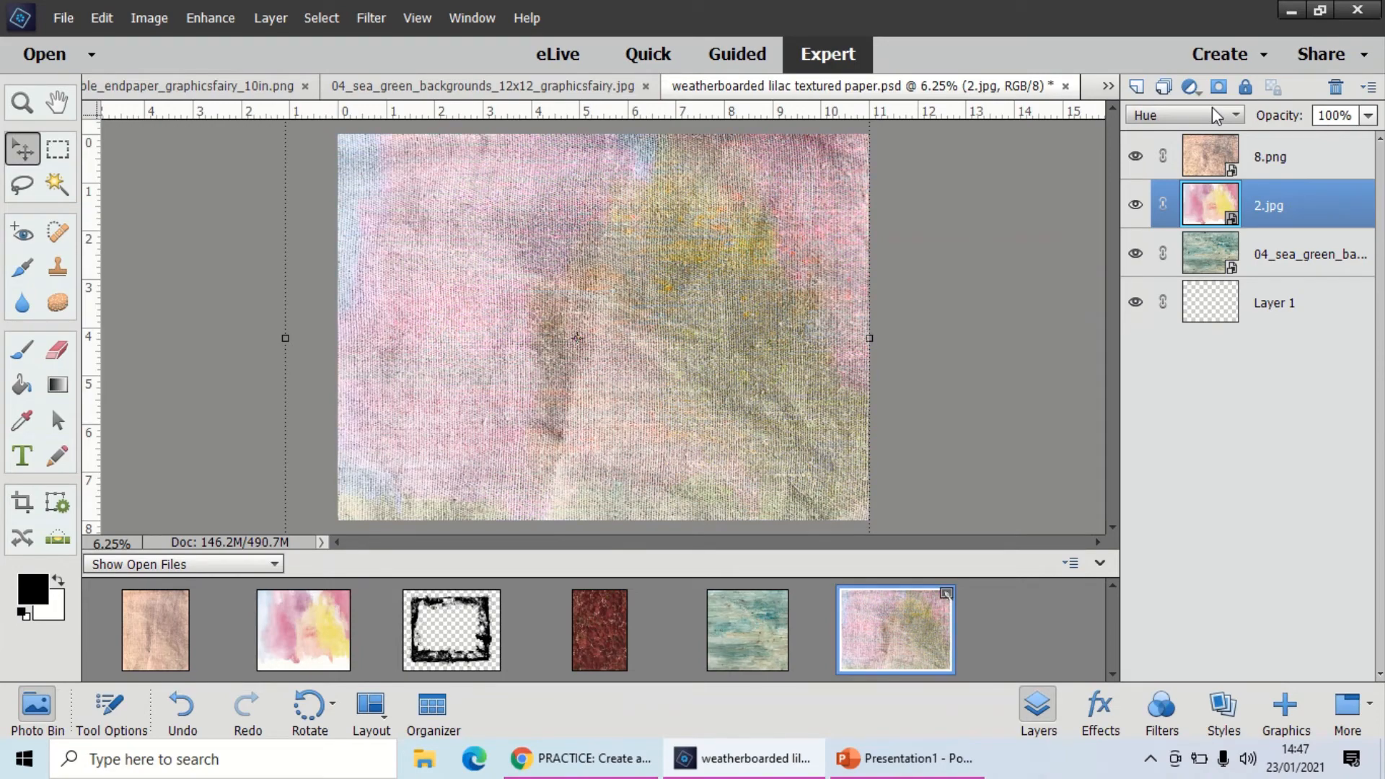
pyautogui.press('Down')
pyautogui.press('Down')
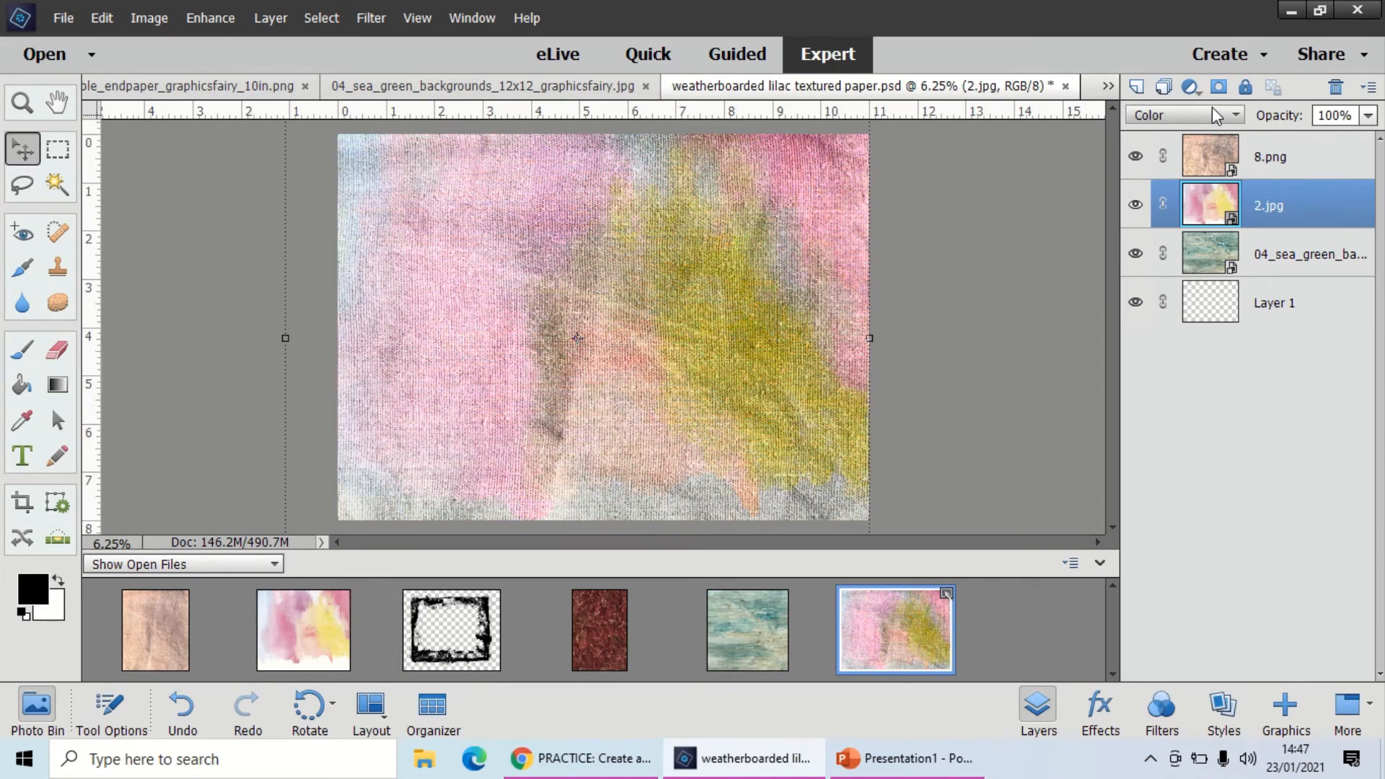
pyautogui.press('Down')
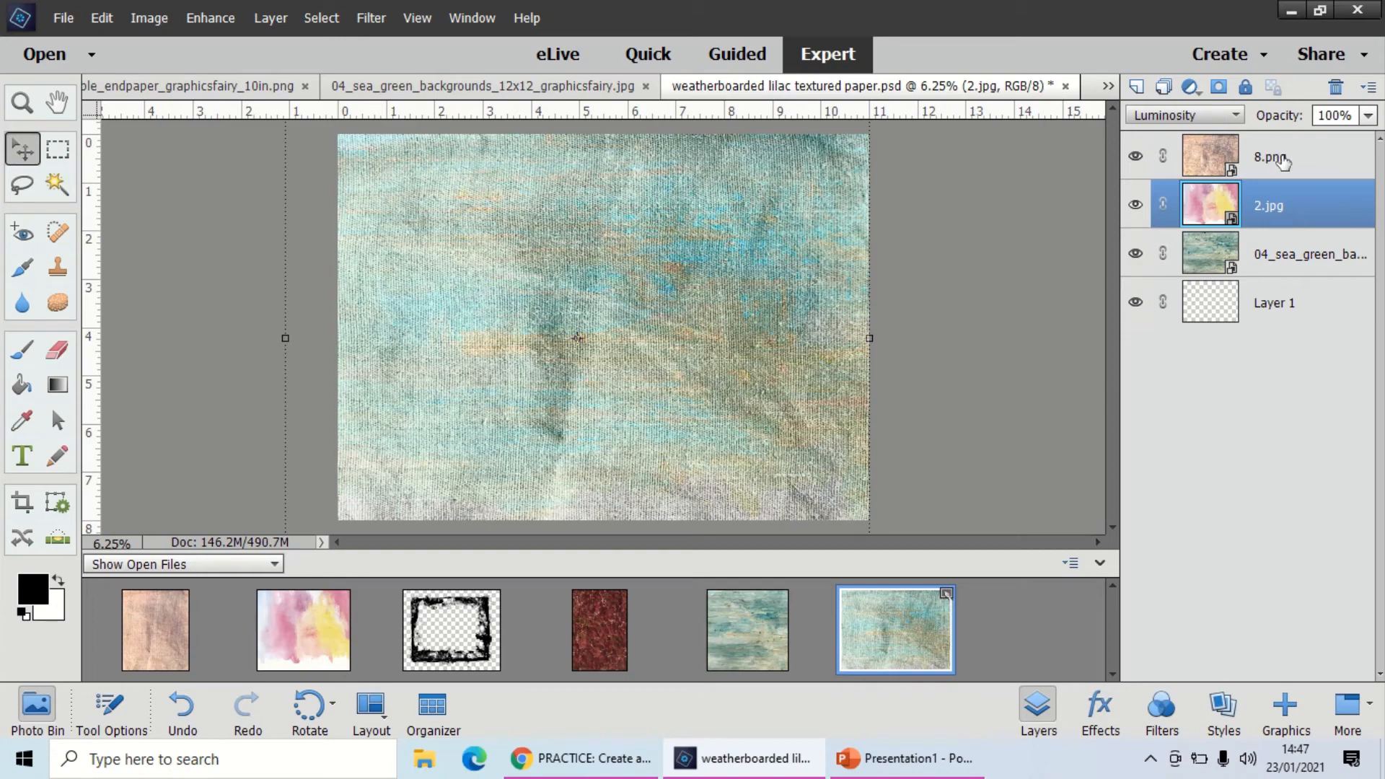
# Move the sea green layer directly above 2.jpg and preview its blend modes from Dissolve through Multiply and Darker Color to Color Dodge
pyautogui.moveTo(1298, 254); pyautogui.dragTo(1290, 181)
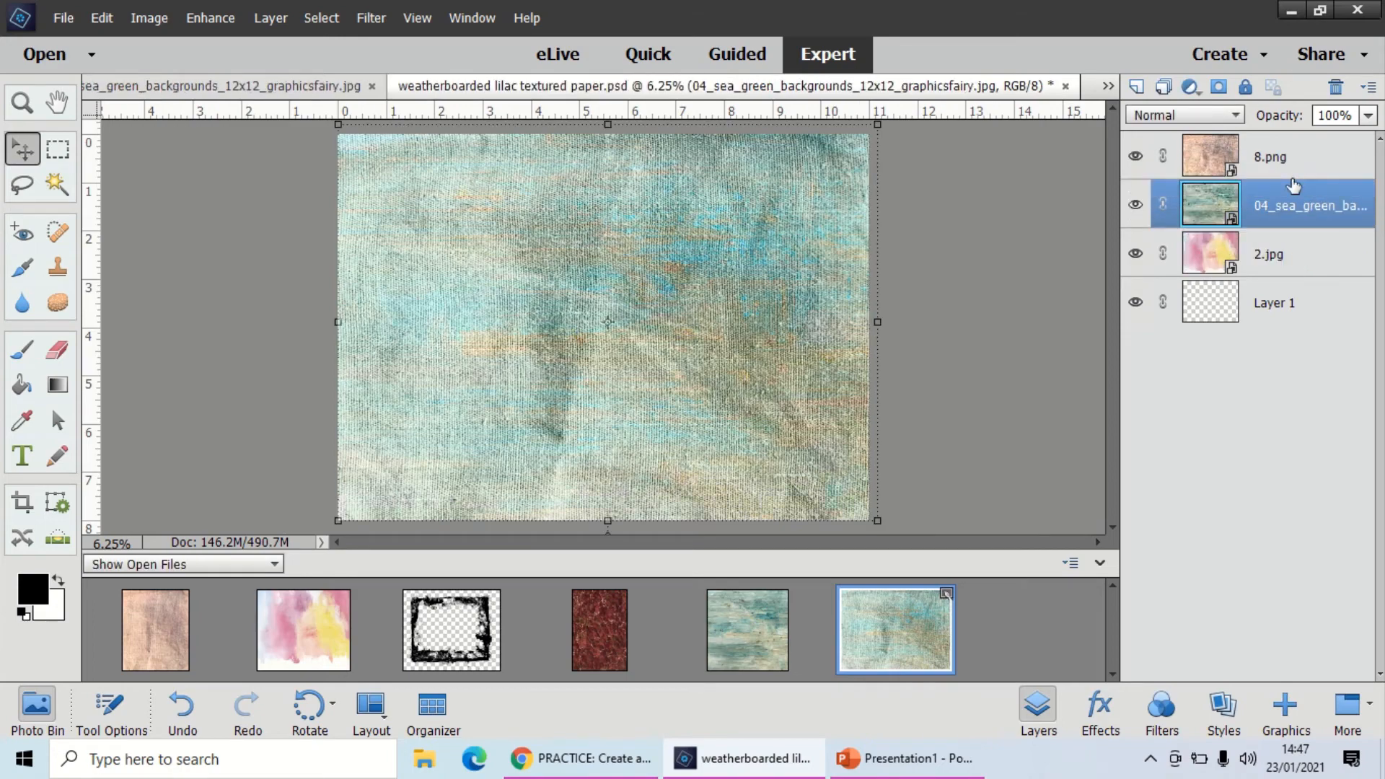
pyautogui.click(1219, 114)
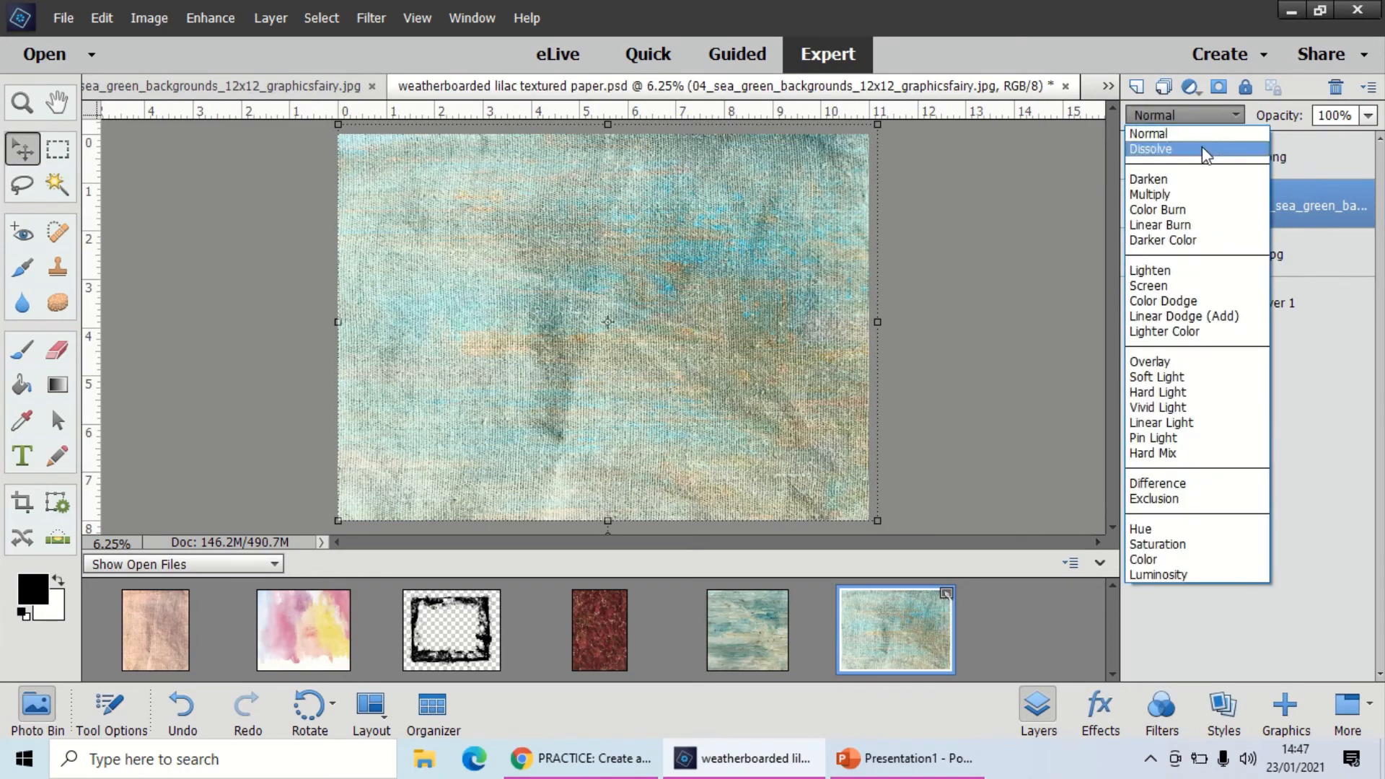
pyautogui.click(1203, 150)
pyautogui.press('Down')
pyautogui.press('Down')
pyautogui.press('Down')
pyautogui.press('Down')
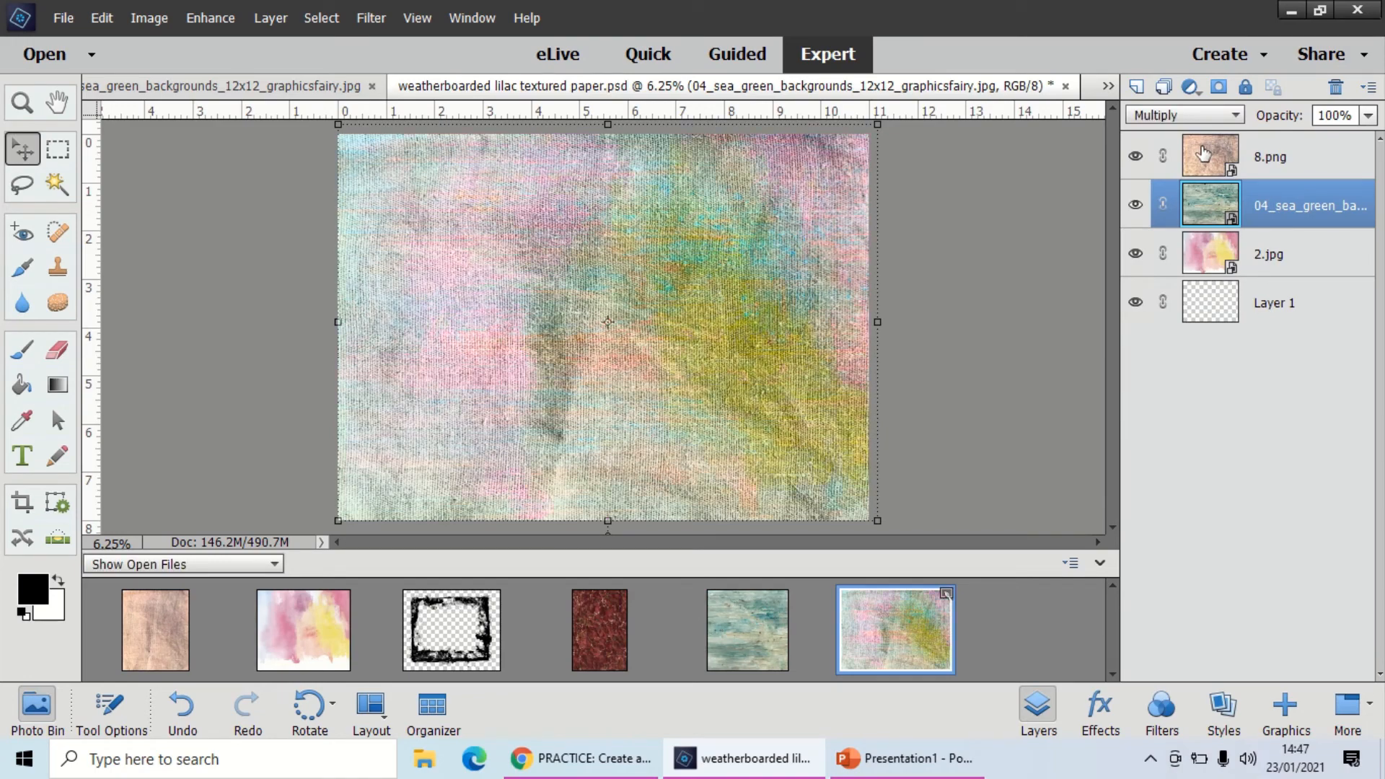
pyautogui.press('Down')
pyautogui.press('Down')
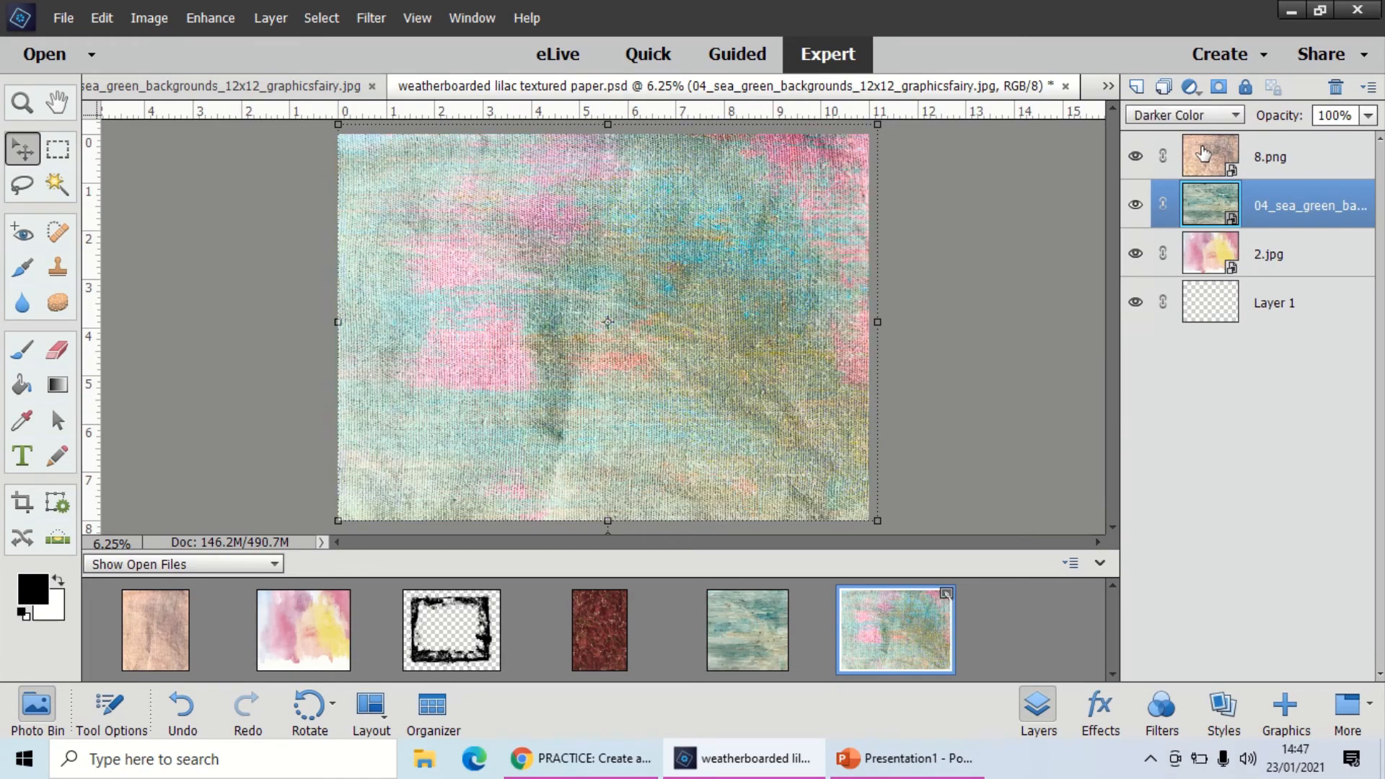
pyautogui.press('Down')
pyautogui.press('Down')
pyautogui.press('Down')
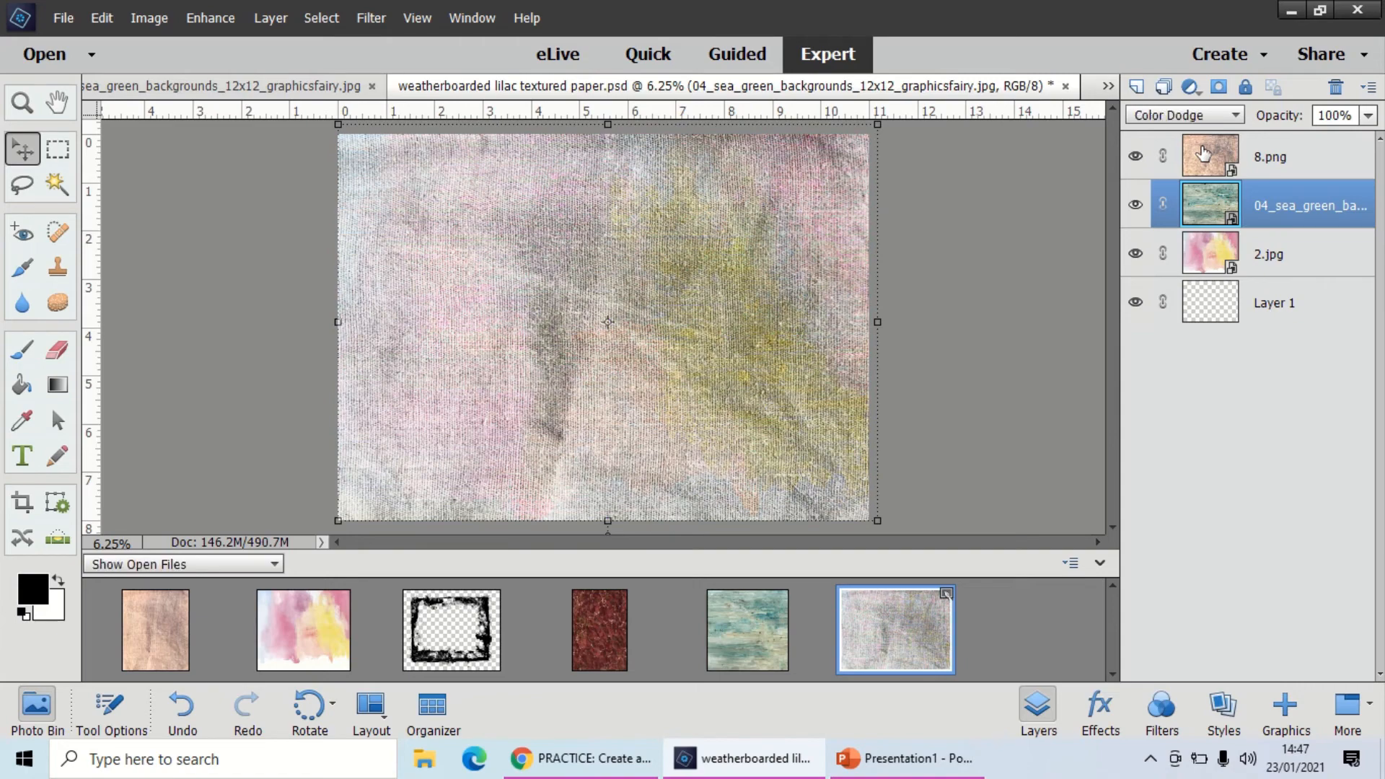
# Continue the sea green layer's blend modes past Overlay, leave it at Difference, and deselect the layer
pyautogui.press('Down')
pyautogui.press('Down')
pyautogui.press('Down')
pyautogui.press('Down')
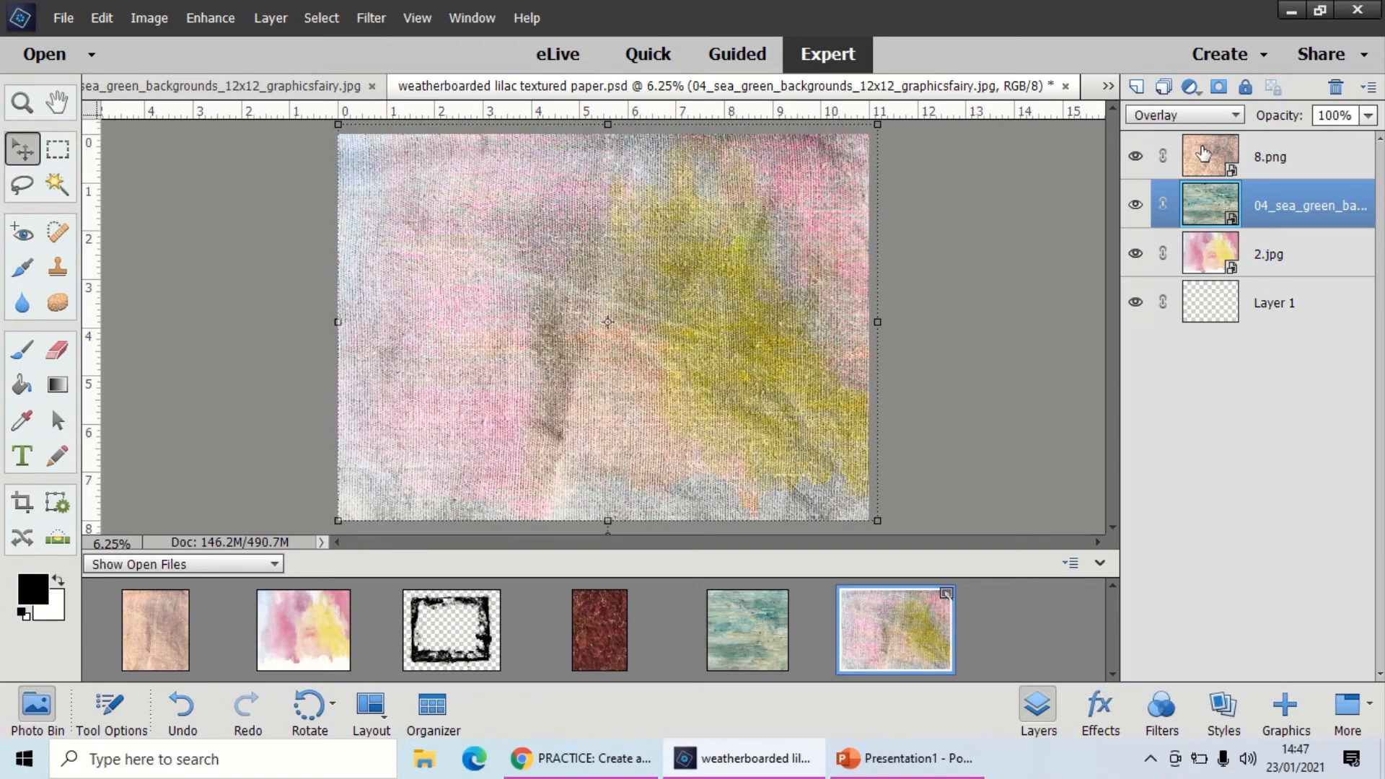
pyautogui.press('Down')
pyautogui.press('Down')
pyautogui.press('Down')
pyautogui.press('Down')
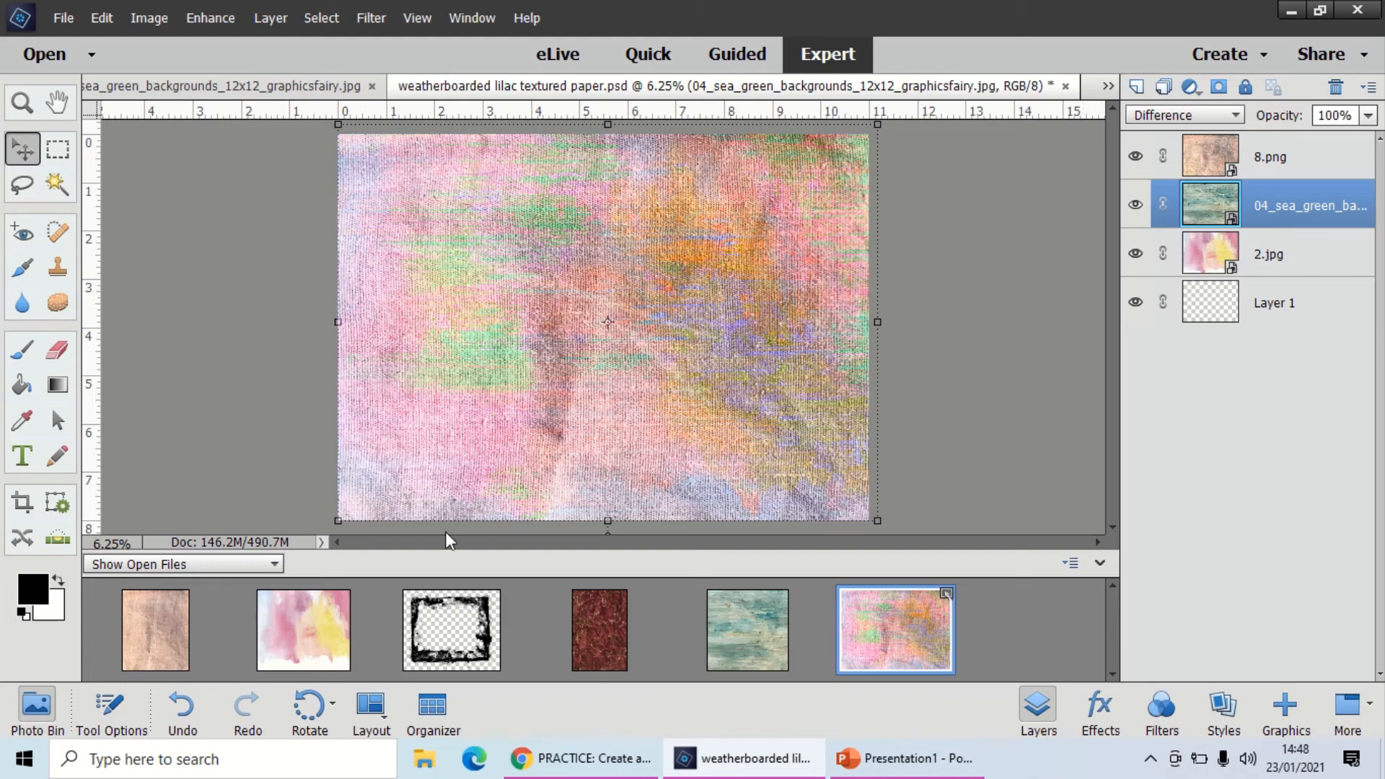
pyautogui.click(291, 366)
# Add the black grunge frame image to the paper and stretch it around the page to about 527% wide and 444% high
pyautogui.moveTo(433, 649); pyautogui.dragTo(476, 234)
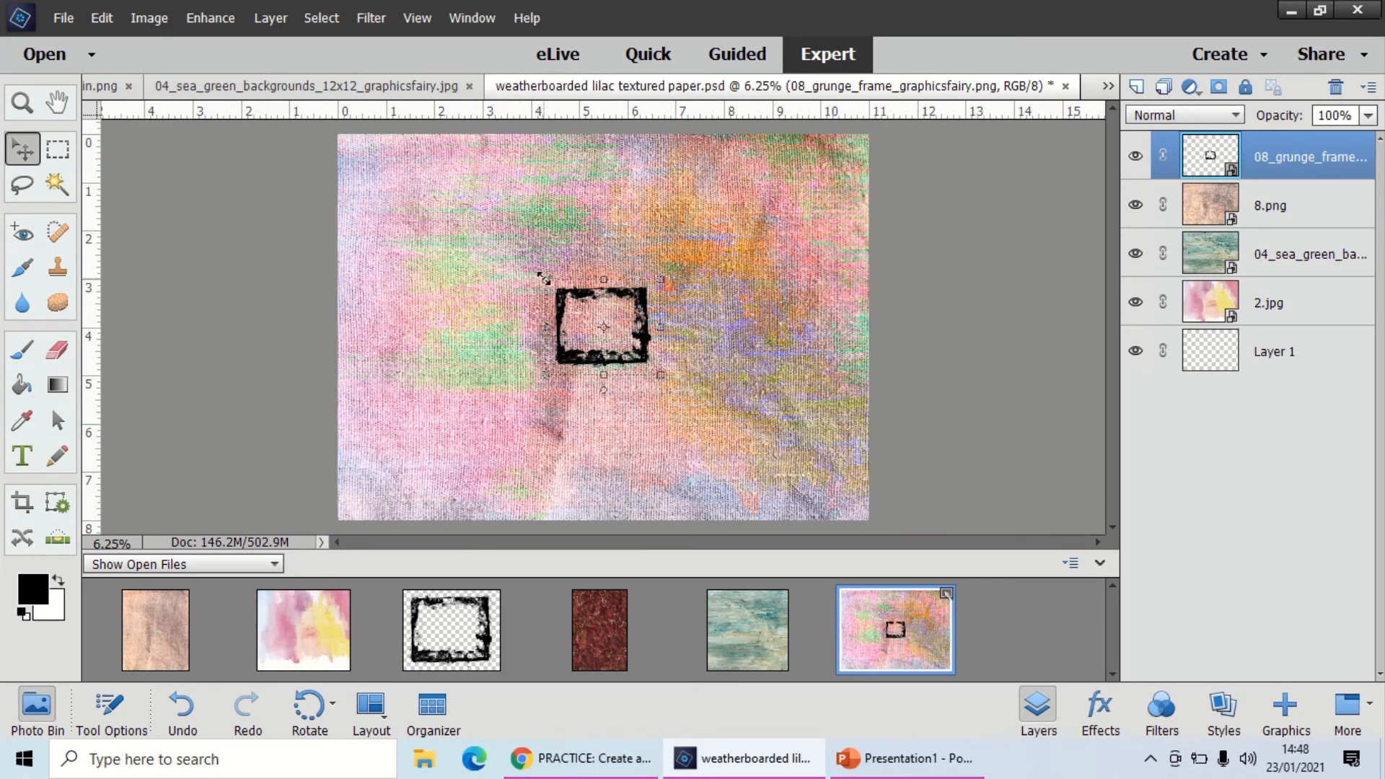
pyautogui.moveTo(546, 280); pyautogui.dragTo(352, 119)
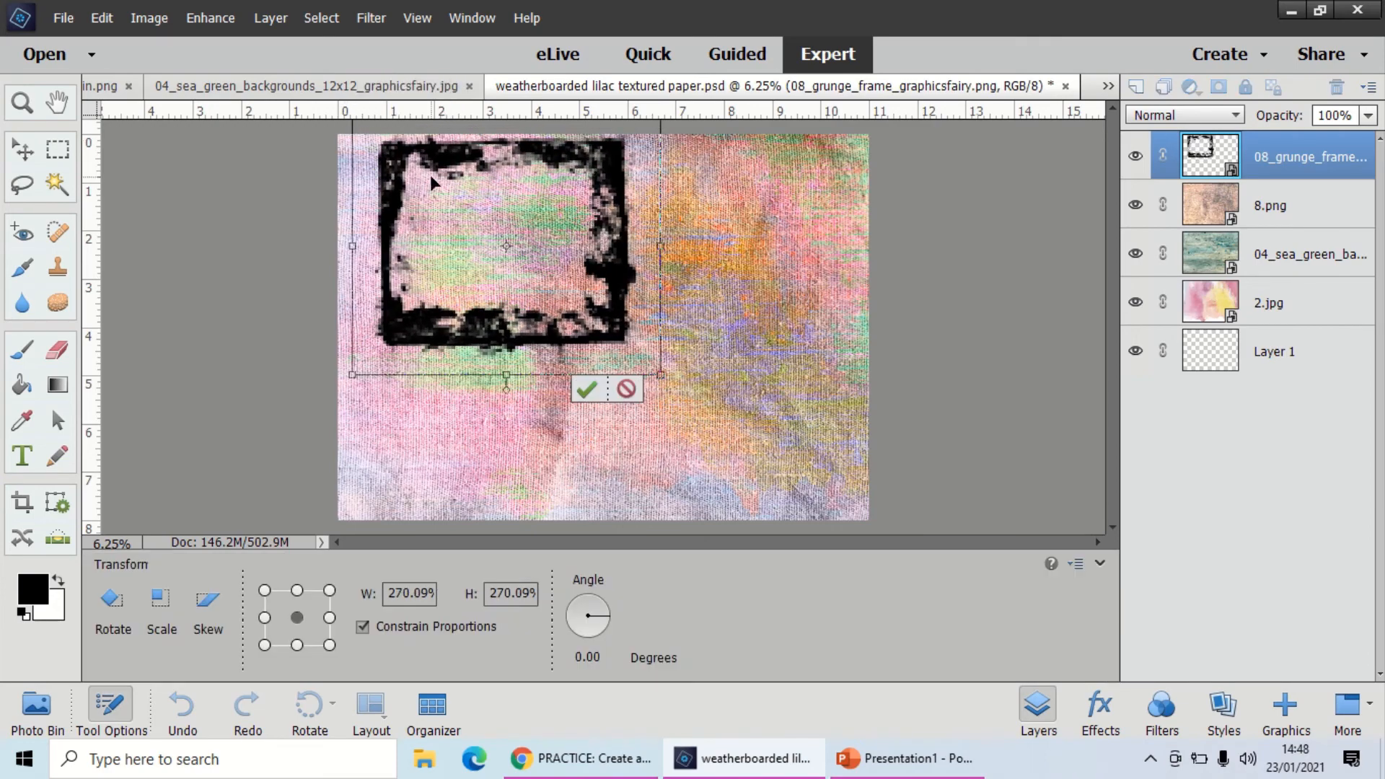
pyautogui.moveTo(405, 172); pyautogui.dragTo(370, 169)
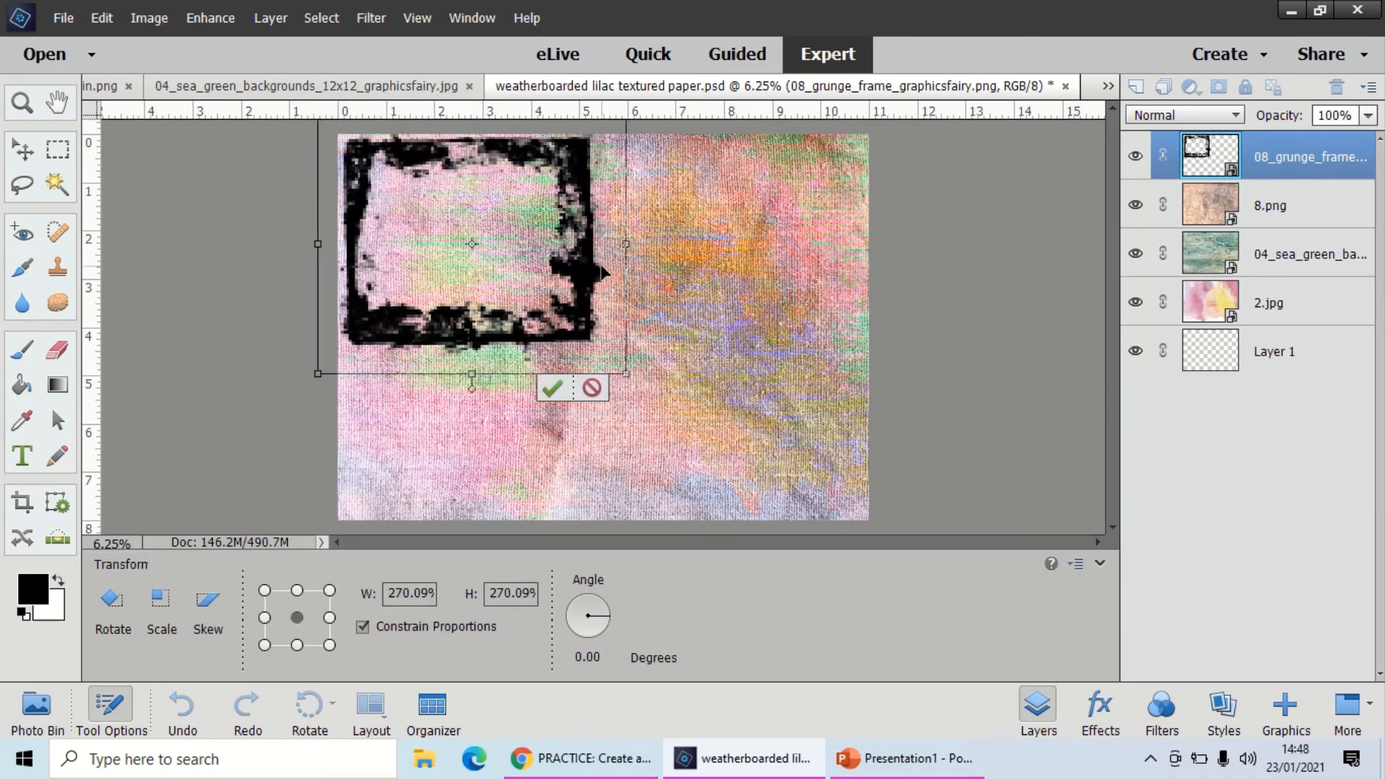
pyautogui.moveTo(626, 244); pyautogui.dragTo(908, 233)
pyautogui.moveTo(612, 375); pyautogui.dragTo(596, 536)
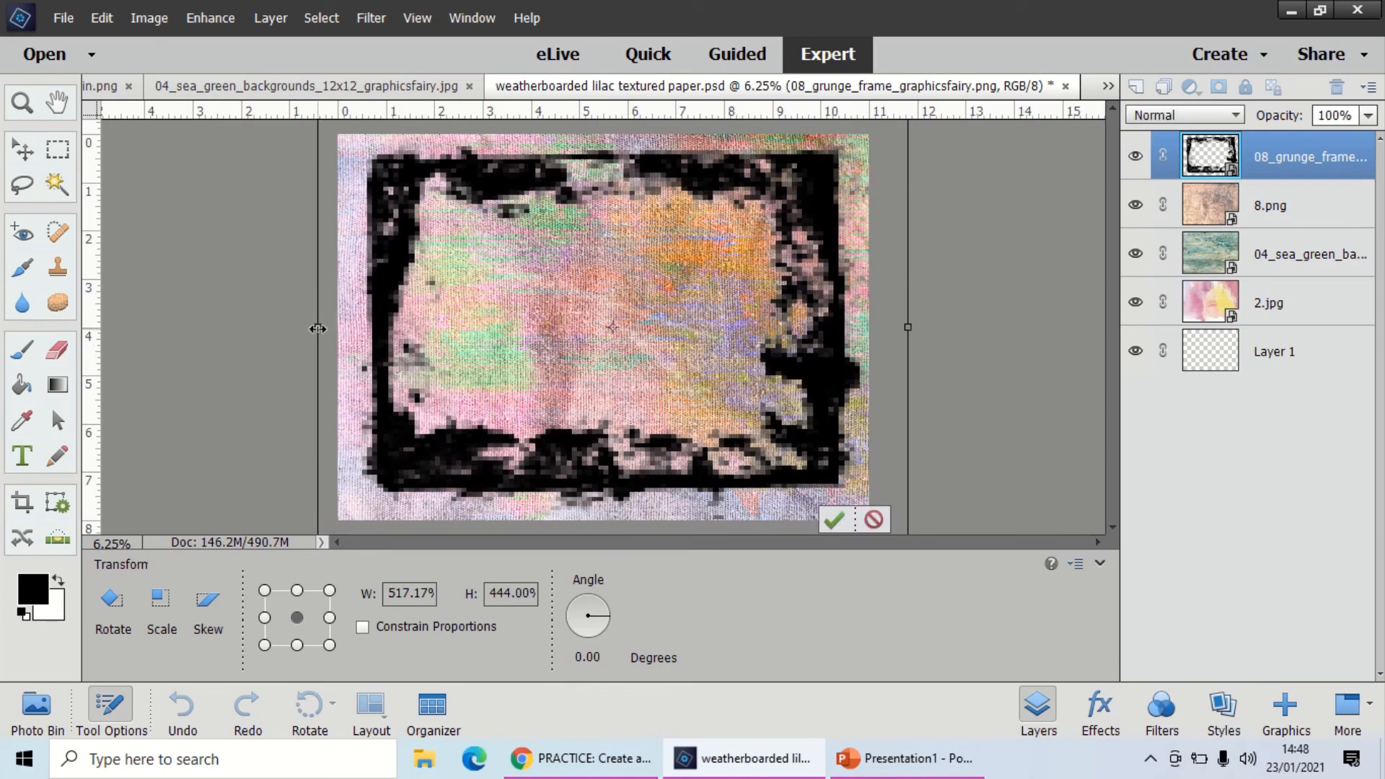
pyautogui.moveTo(318, 327); pyautogui.dragTo(306, 326)
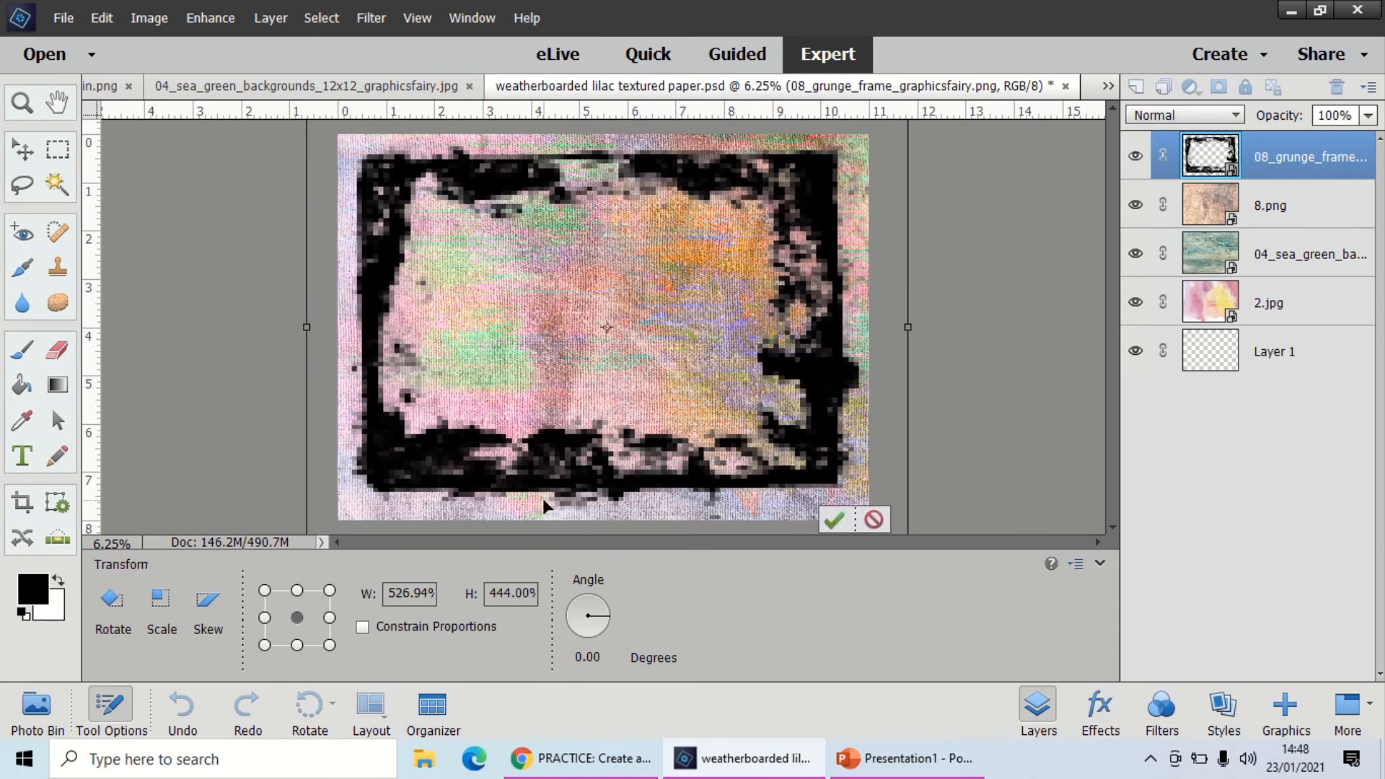
pyautogui.click(835, 520)
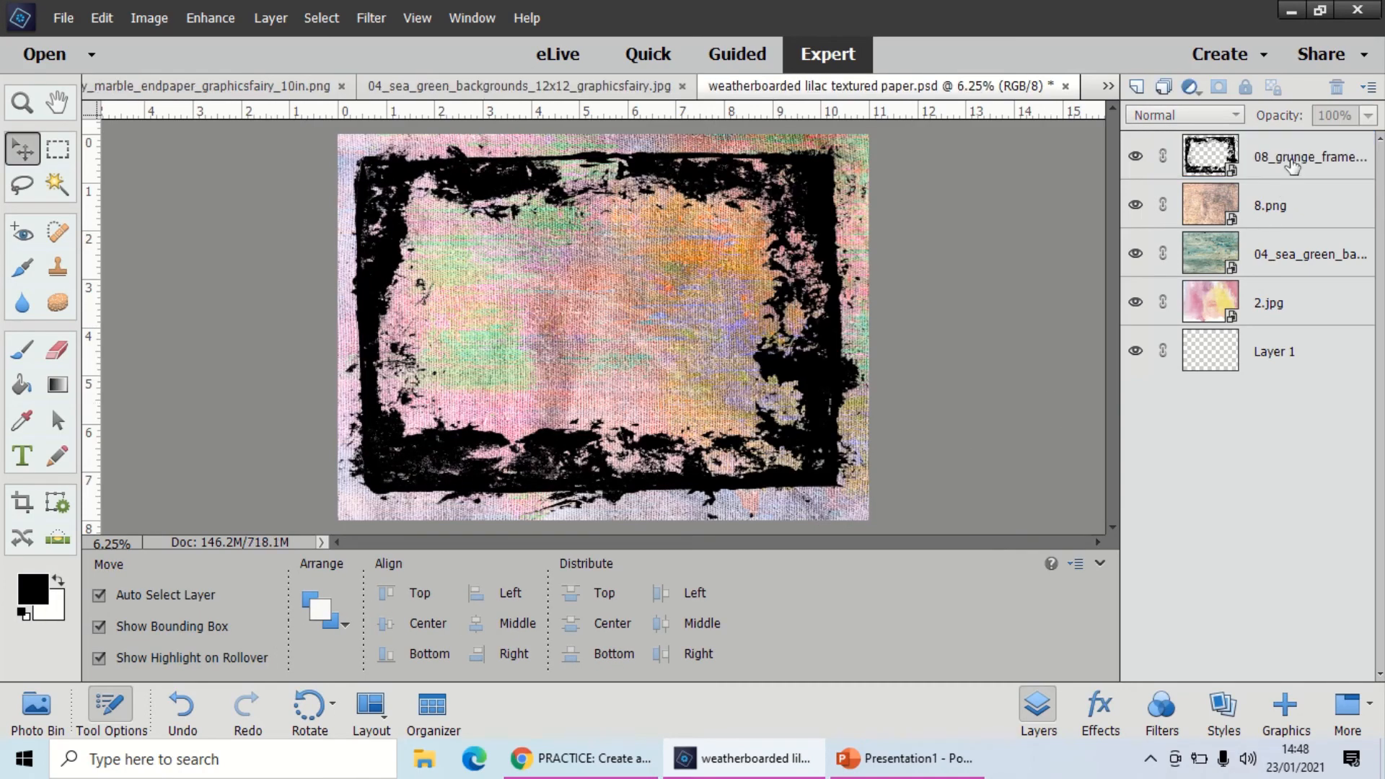
# Move the grunge frame layer below 2.jpg and run through its blend modes from Dissolve to Overlay
pyautogui.moveTo(1287, 162); pyautogui.dragTo(1286, 332)
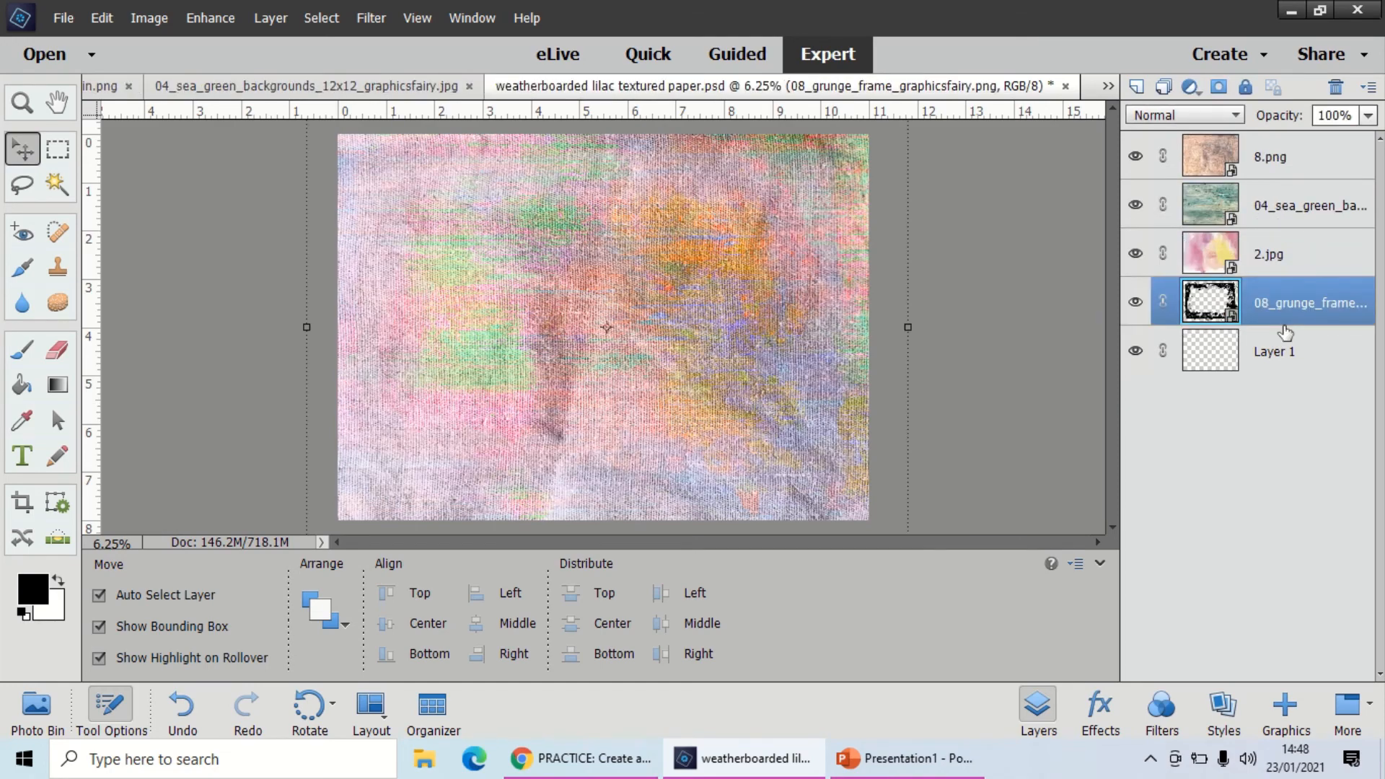
pyautogui.click(1234, 116)
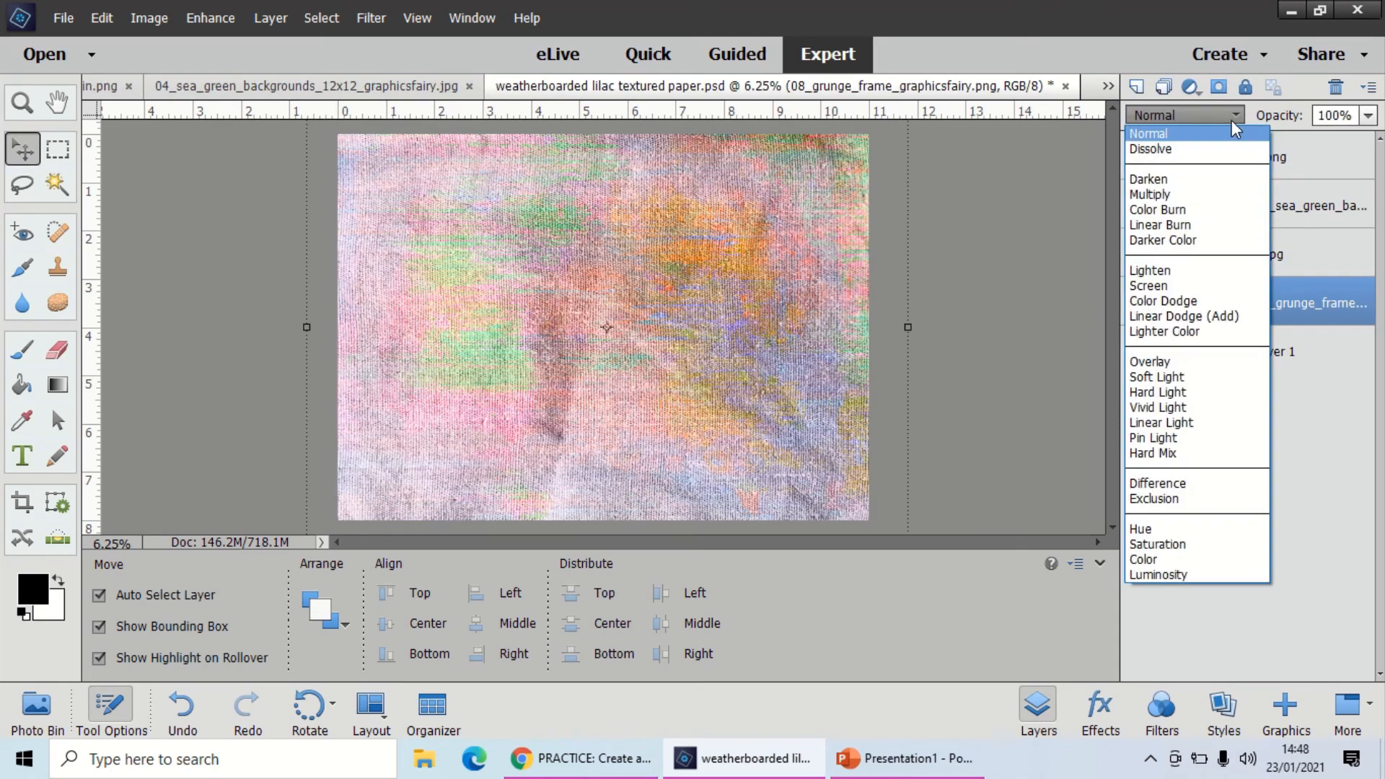
pyautogui.click(1216, 150)
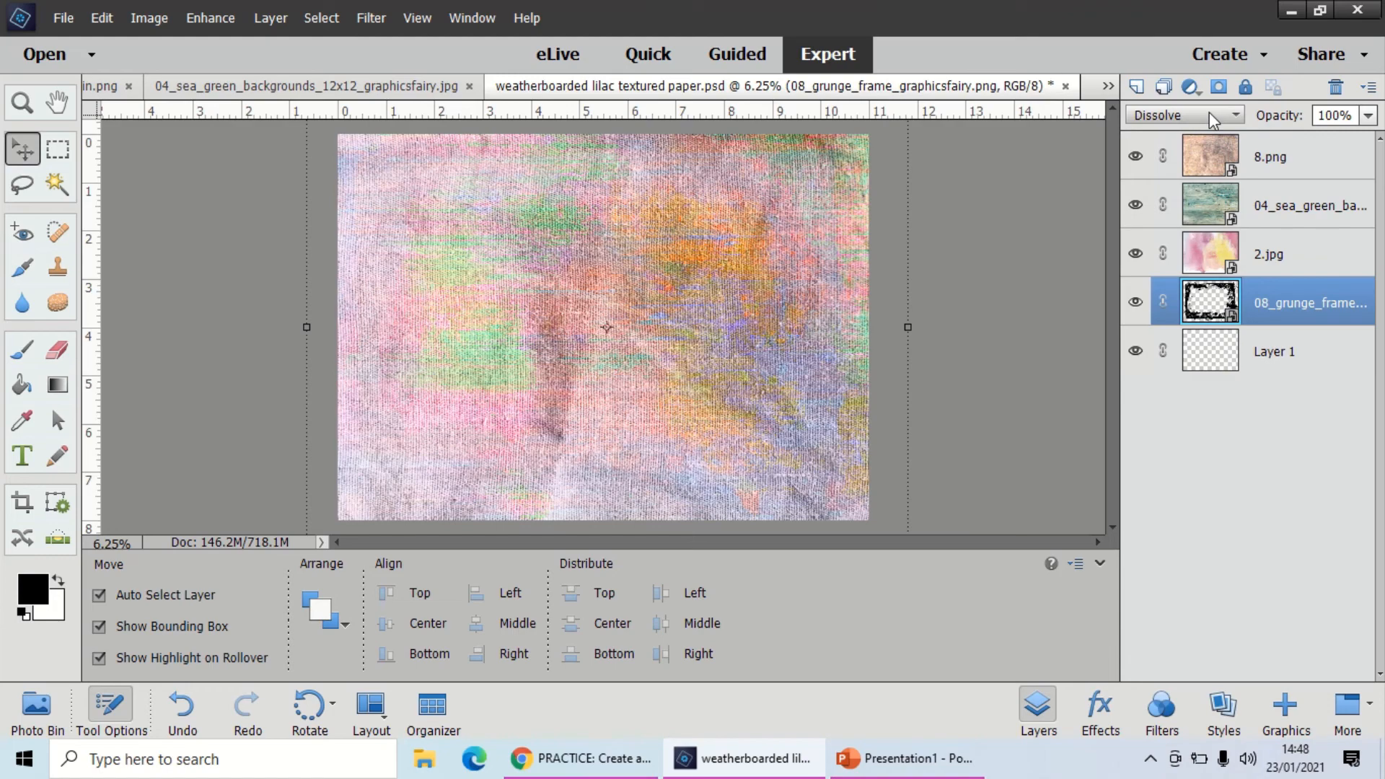
pyautogui.scroll(-2, 1208, 111)
pyautogui.scroll(-3, 1209, 111)
pyautogui.scroll(-3, 1209, 111)
pyautogui.scroll(-3, 1208, 111)
pyautogui.click(1320, 174)
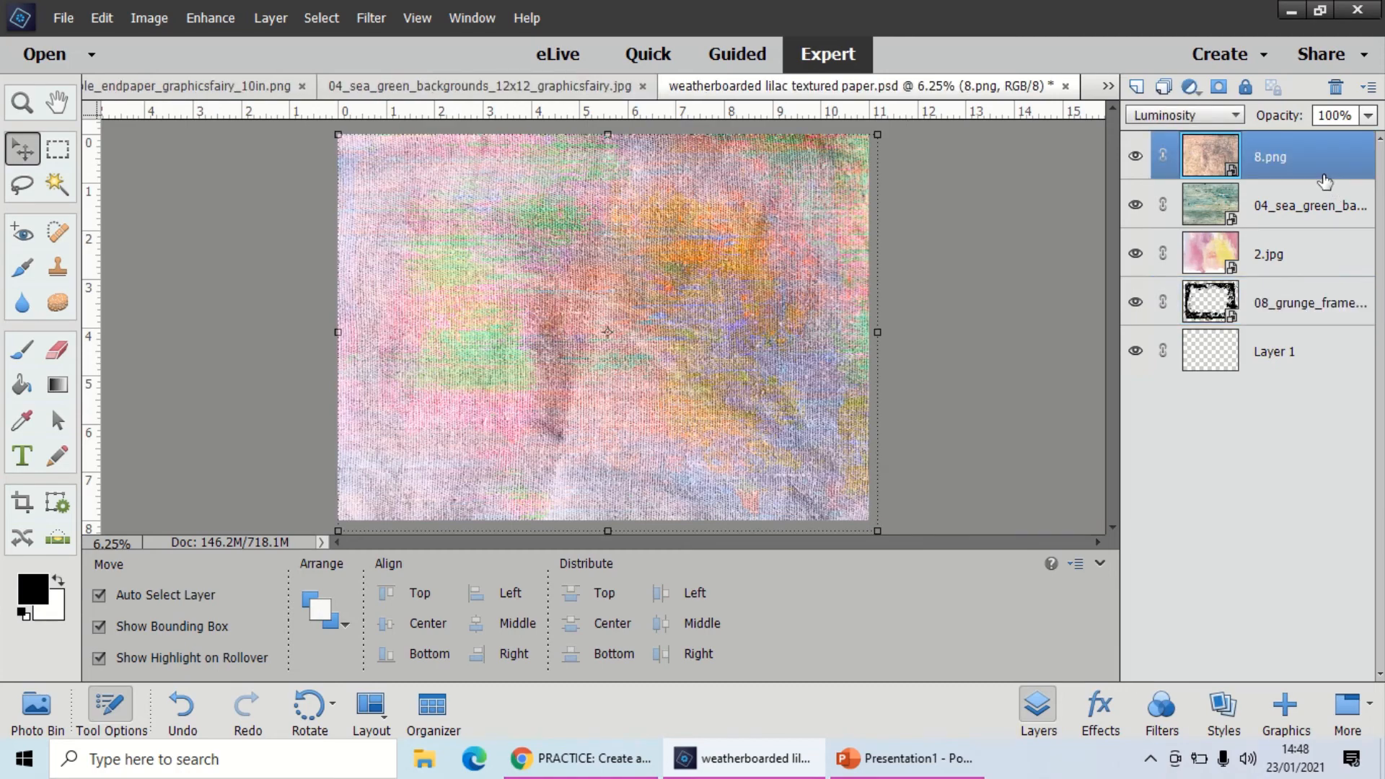
pyautogui.click(1250, 311)
pyautogui.click(1219, 116)
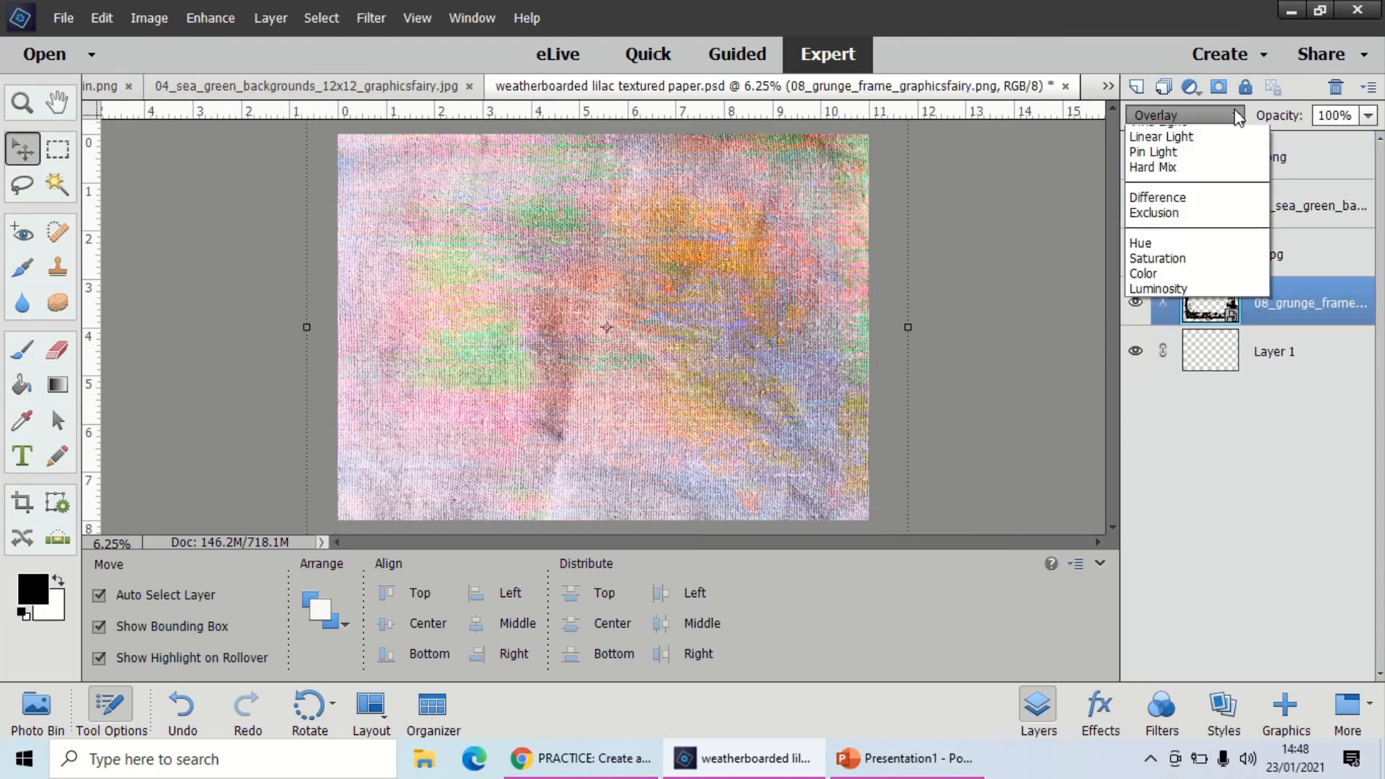
pyautogui.click(1223, 139)
# Set the 8.png layer's blend mode to Normal
pyautogui.click(1236, 137)
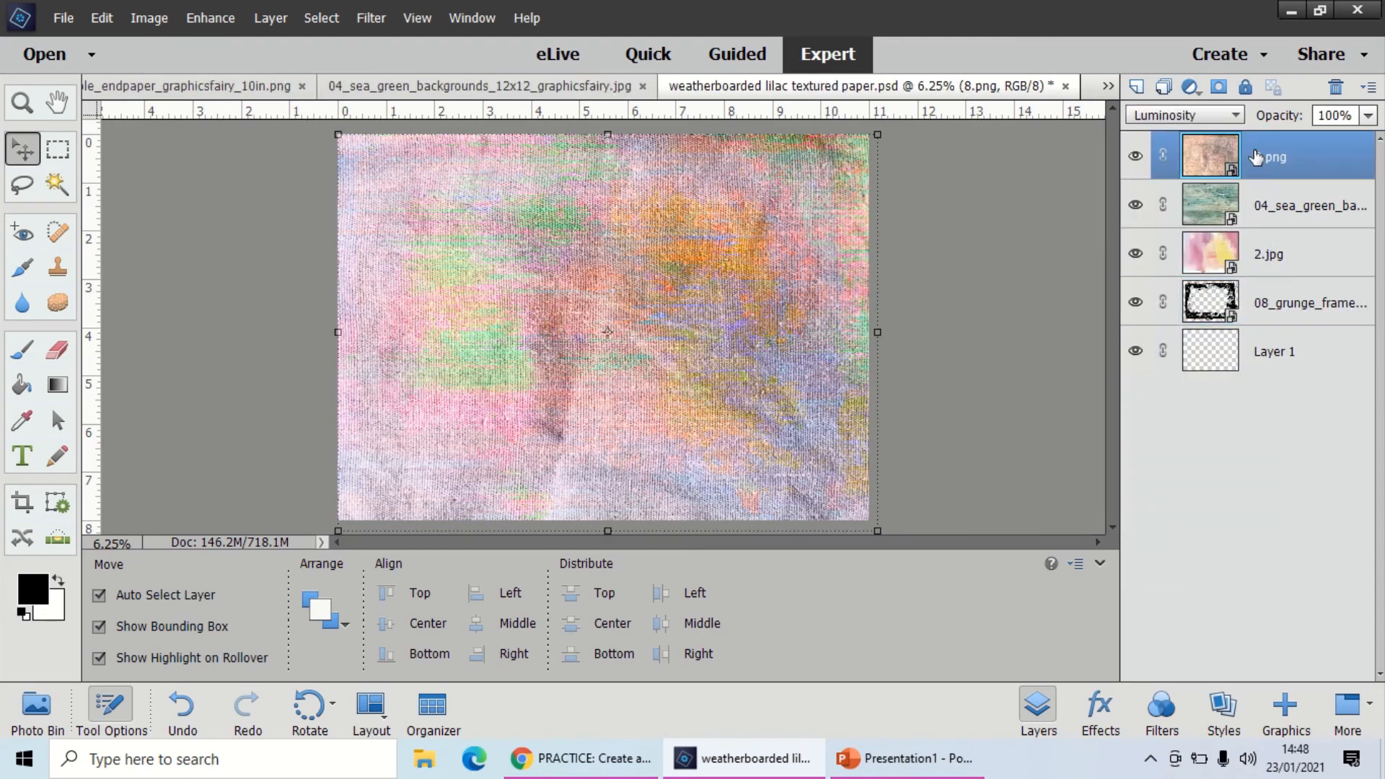
pyautogui.click(1236, 118)
pyautogui.click(1220, 135)
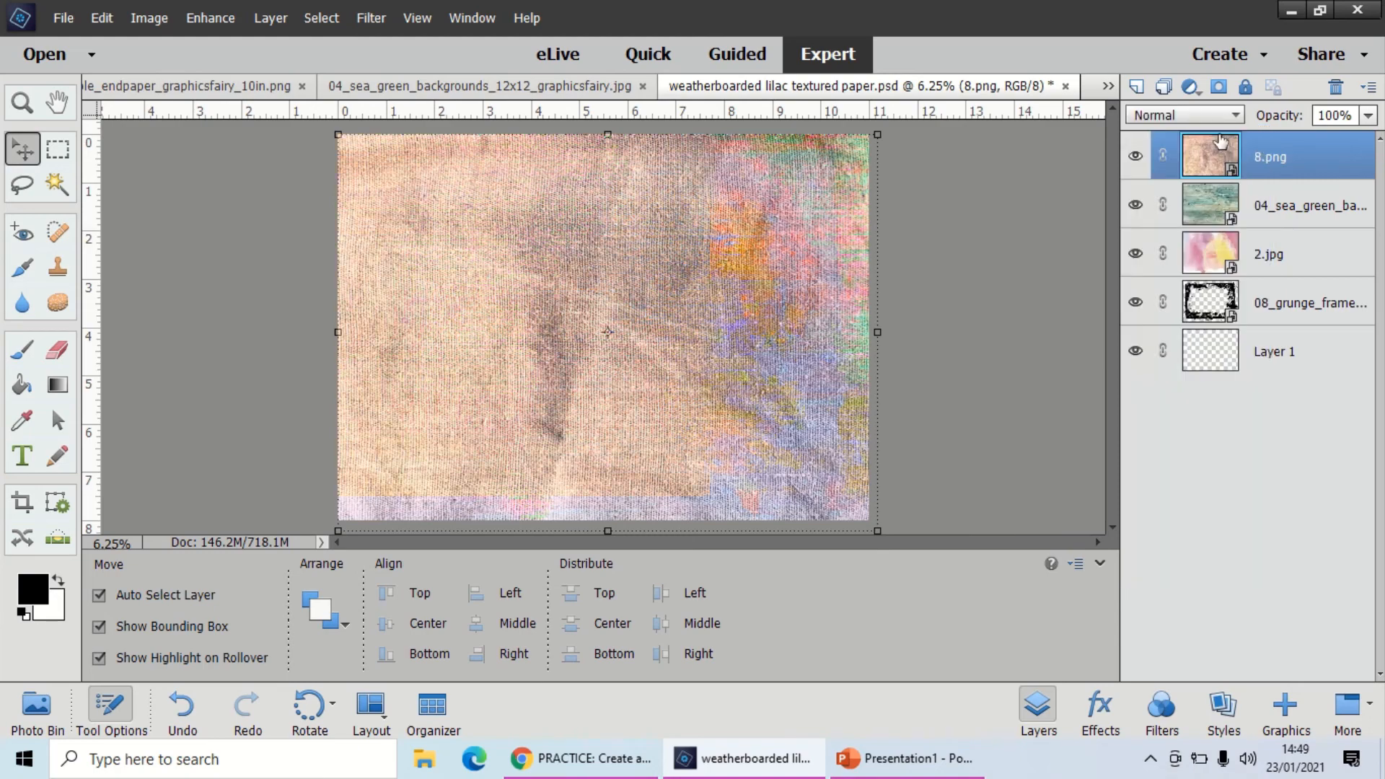
# Set the 8.png layer's blend mode to Hard Light
pyautogui.click(1215, 110)
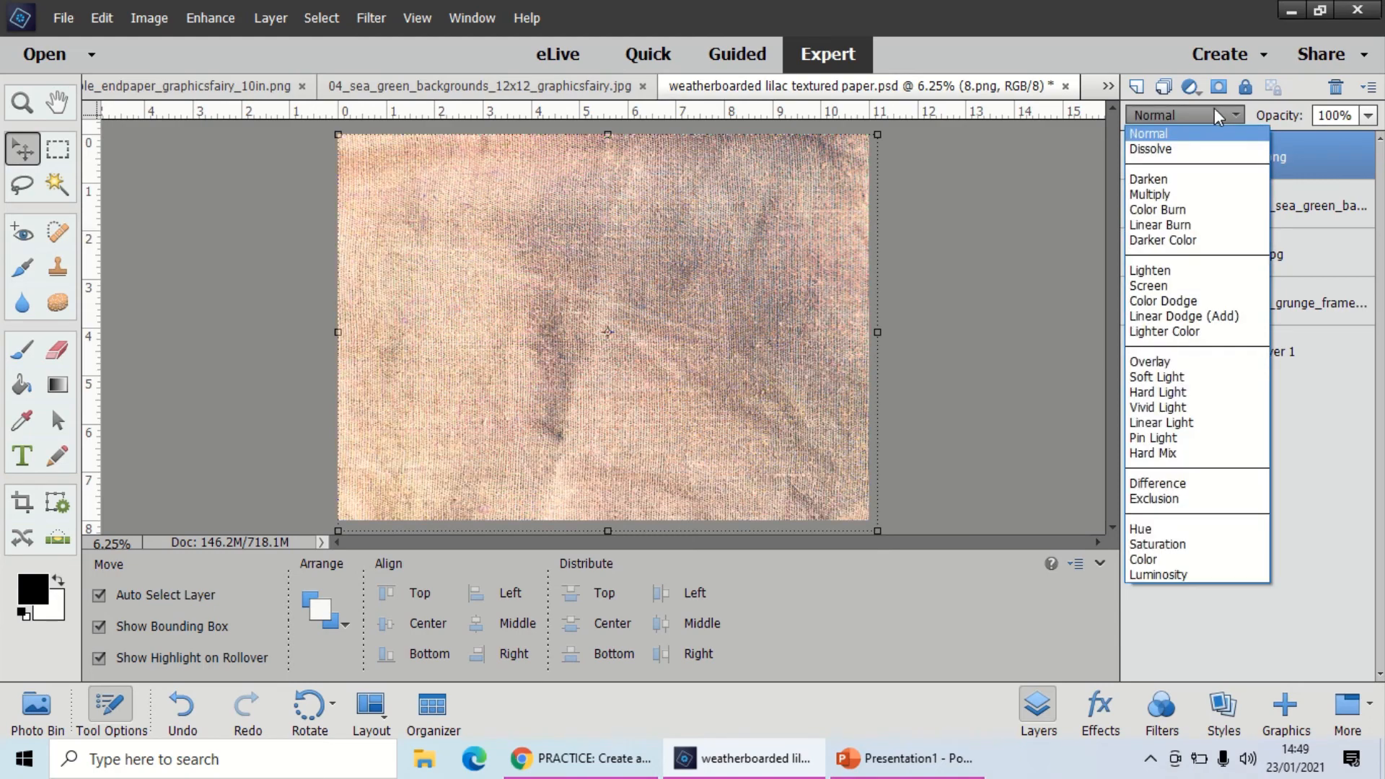
pyautogui.press('Down')
pyautogui.press('Down')
pyautogui.press('Down')
pyautogui.press('Down')
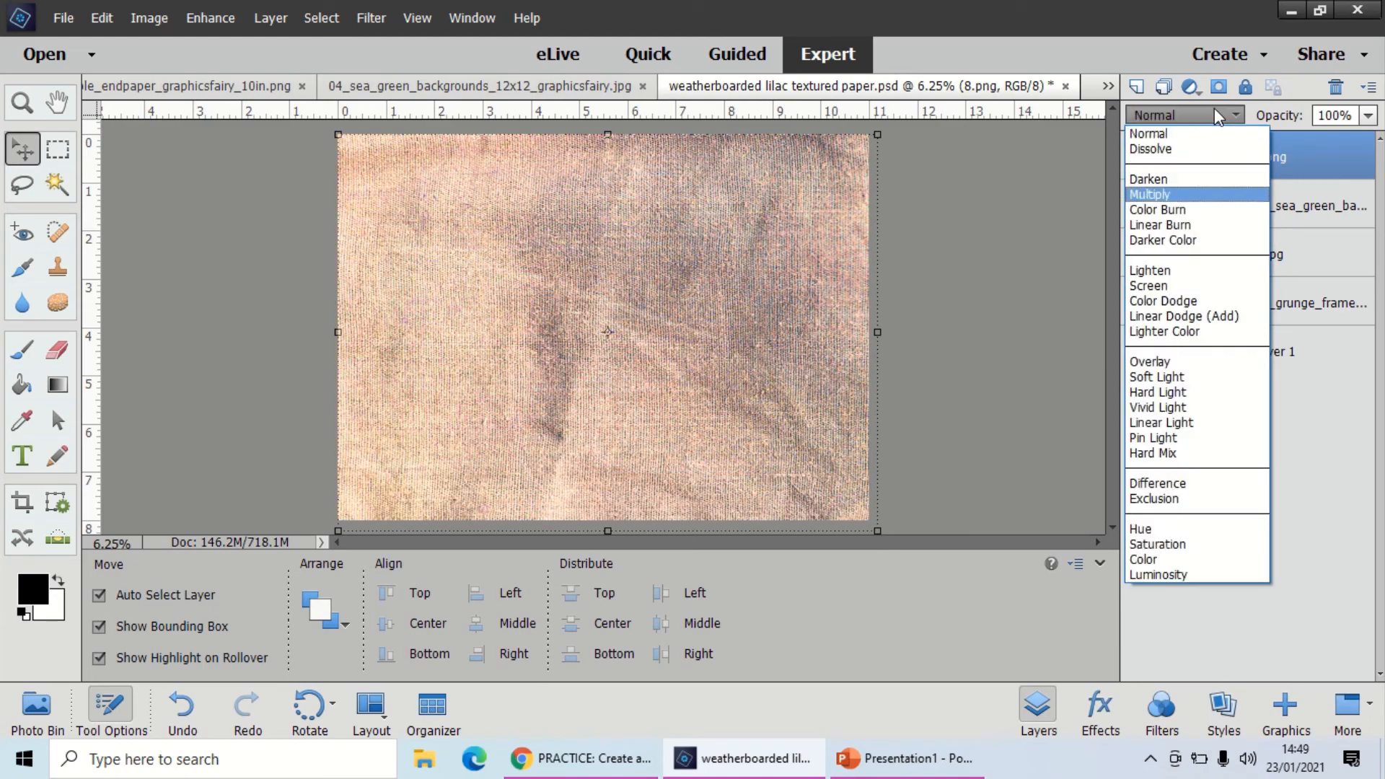
pyautogui.press('Down')
pyautogui.press('Down')
pyautogui.press('Down')
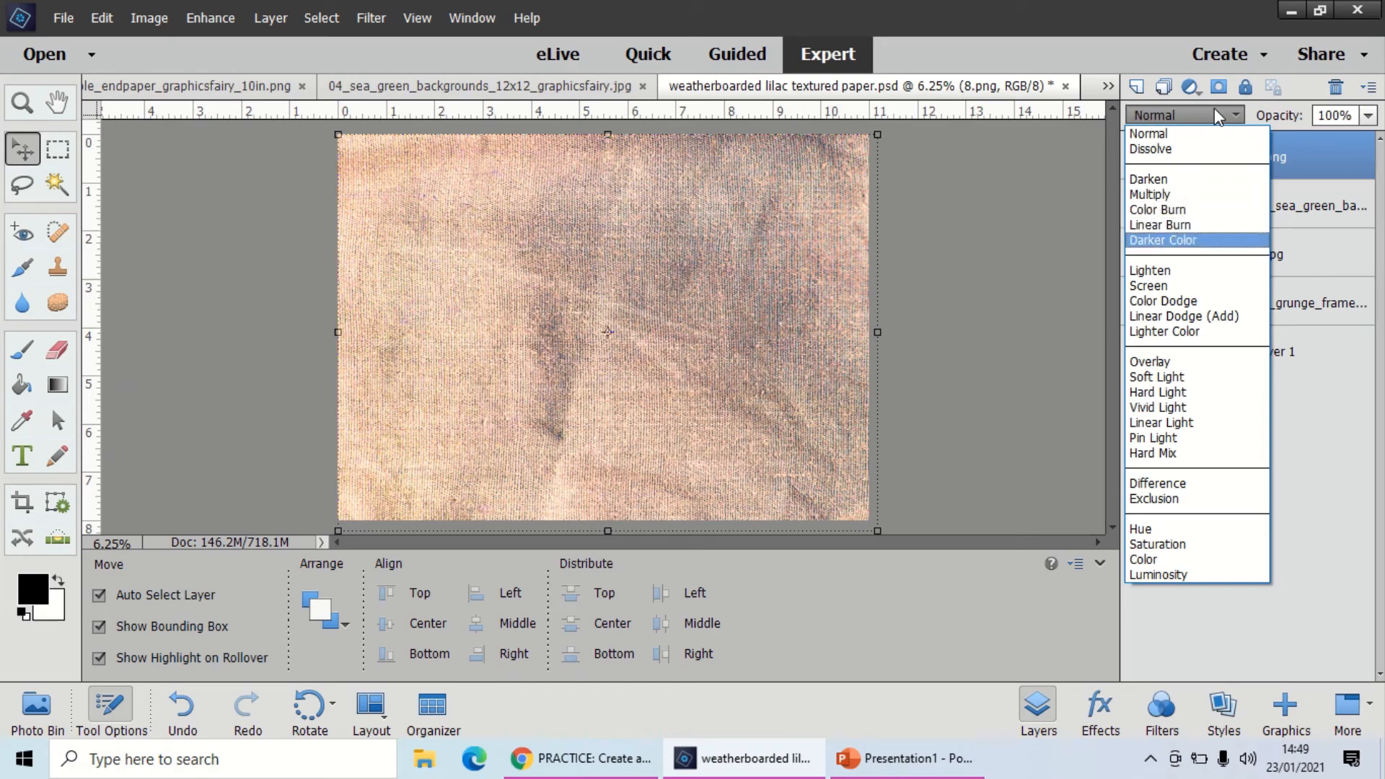
pyautogui.press('Down')
pyautogui.press('Down')
pyautogui.press('Down')
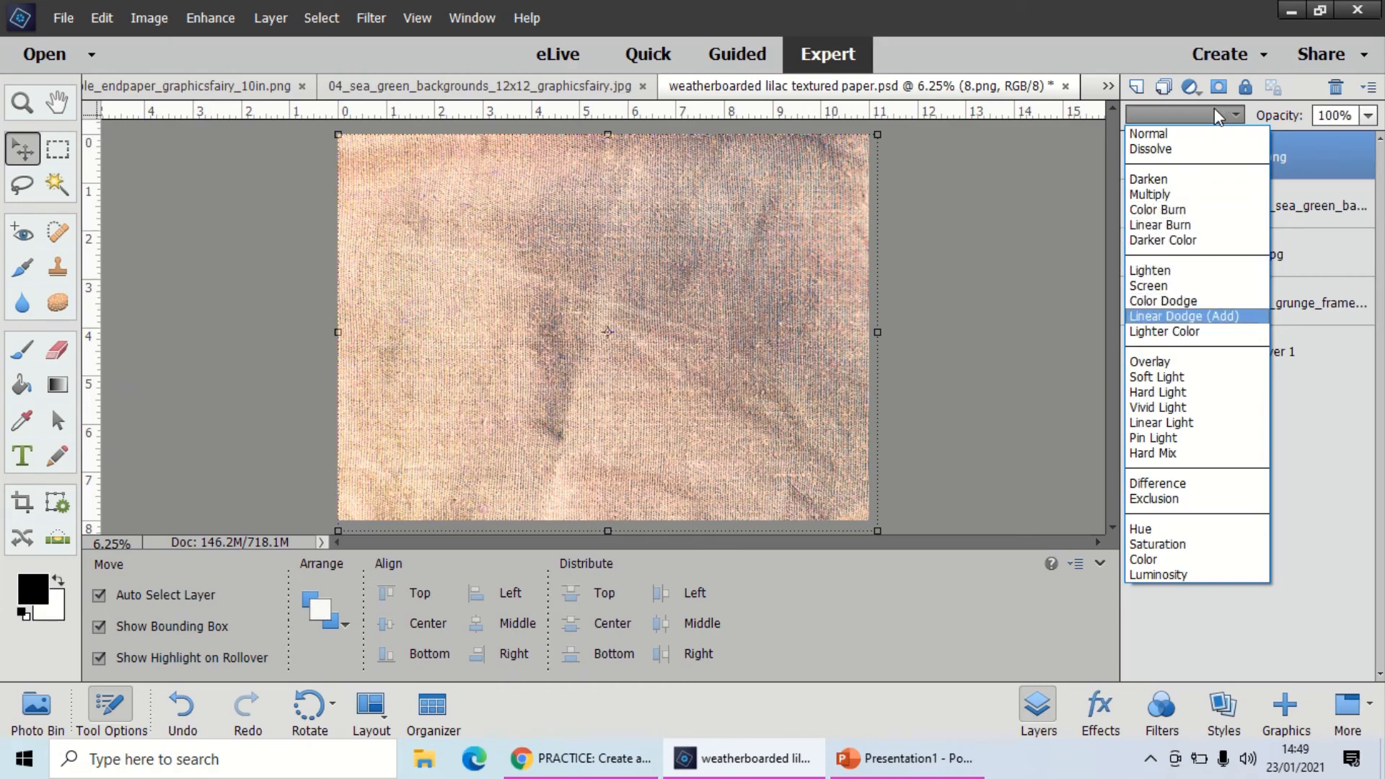
pyautogui.press('Down')
pyautogui.press('Down')
pyautogui.press('Down')
pyautogui.press('Down')
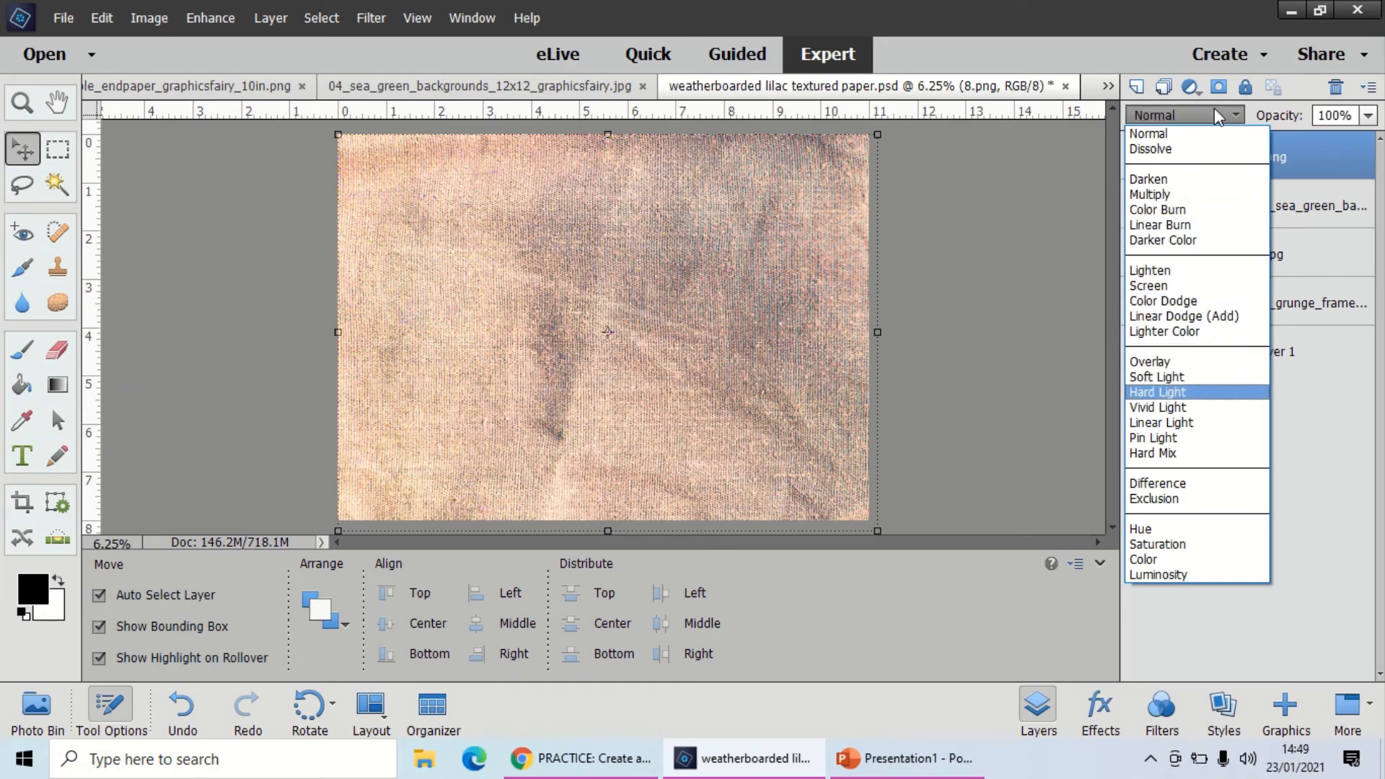
pyautogui.press('Return')
# Switch the 8.png layer to Dissolve and run through its blend modes one by one up to Hard Light
pyautogui.click(1216, 114)
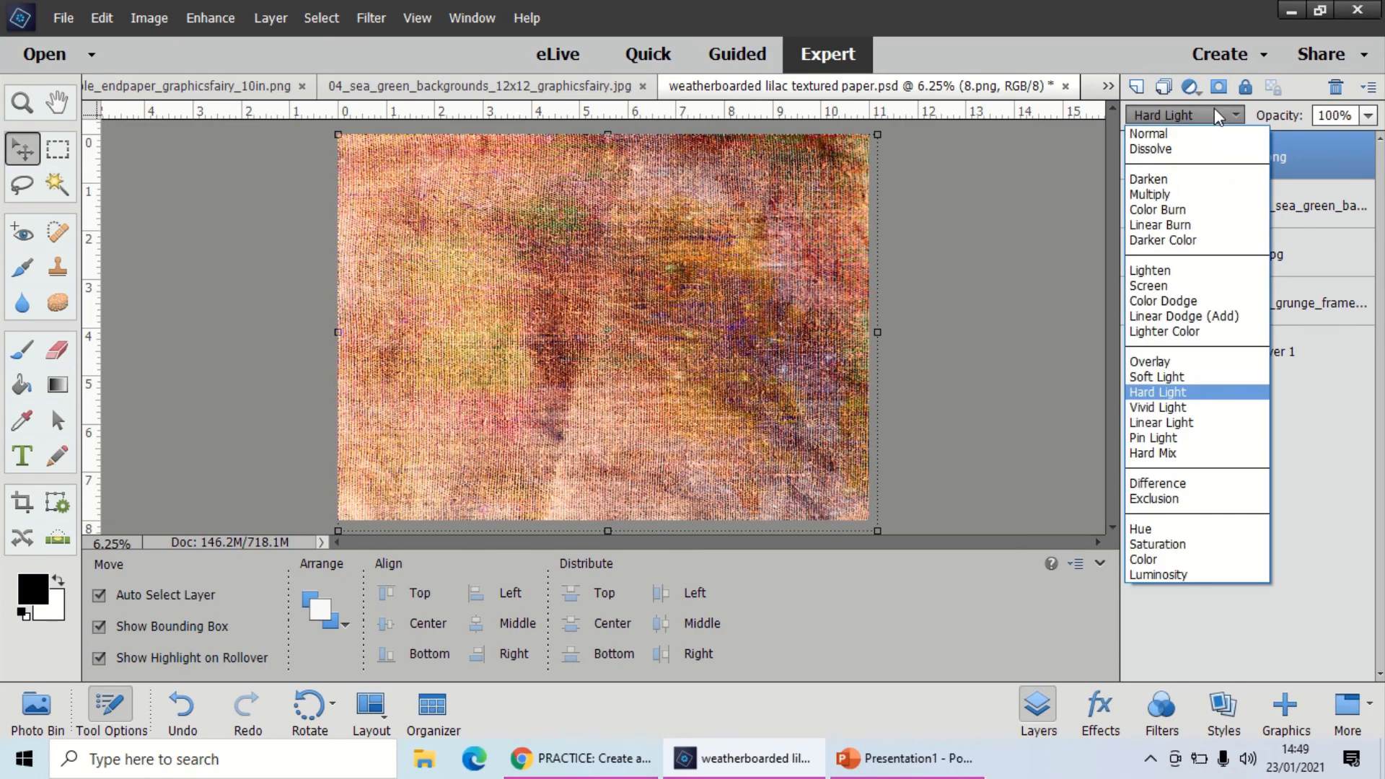
pyautogui.click(1199, 147)
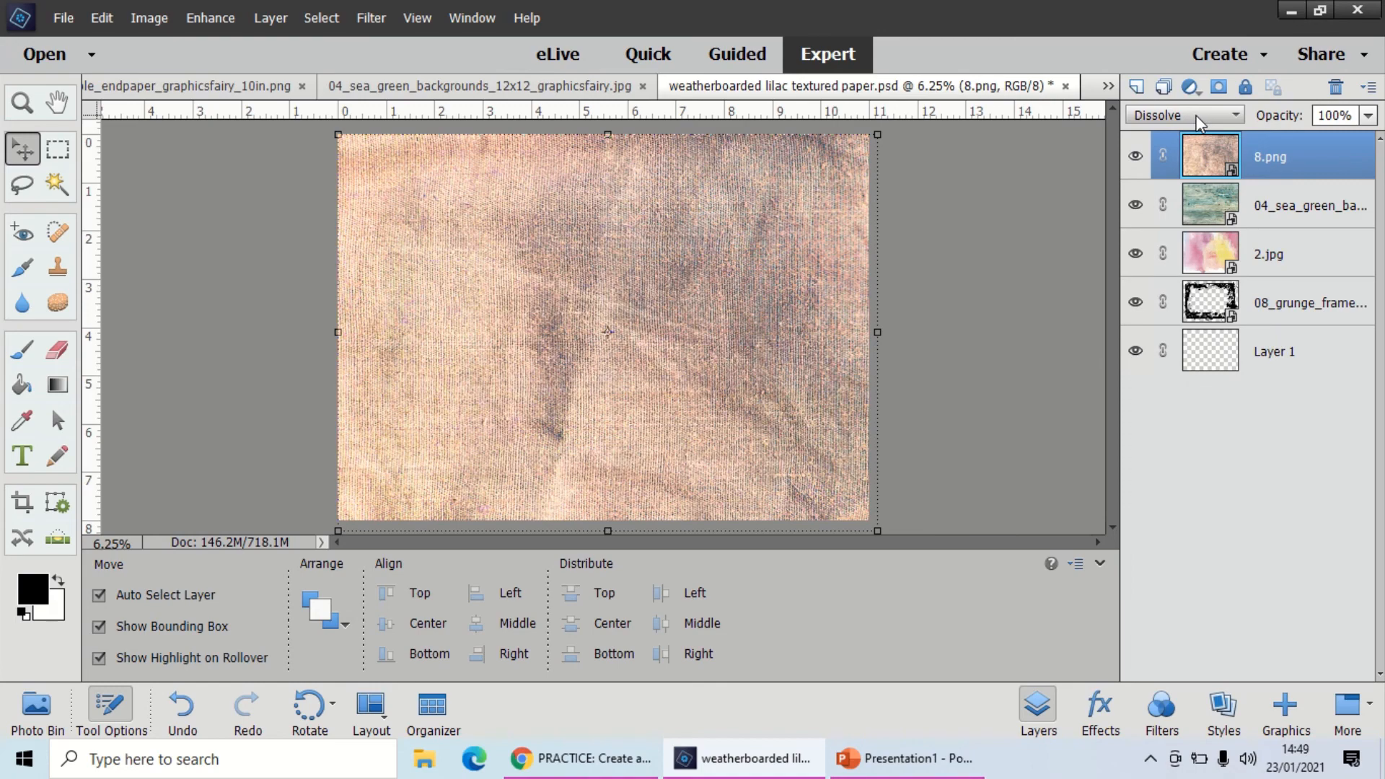
pyautogui.press('Down')
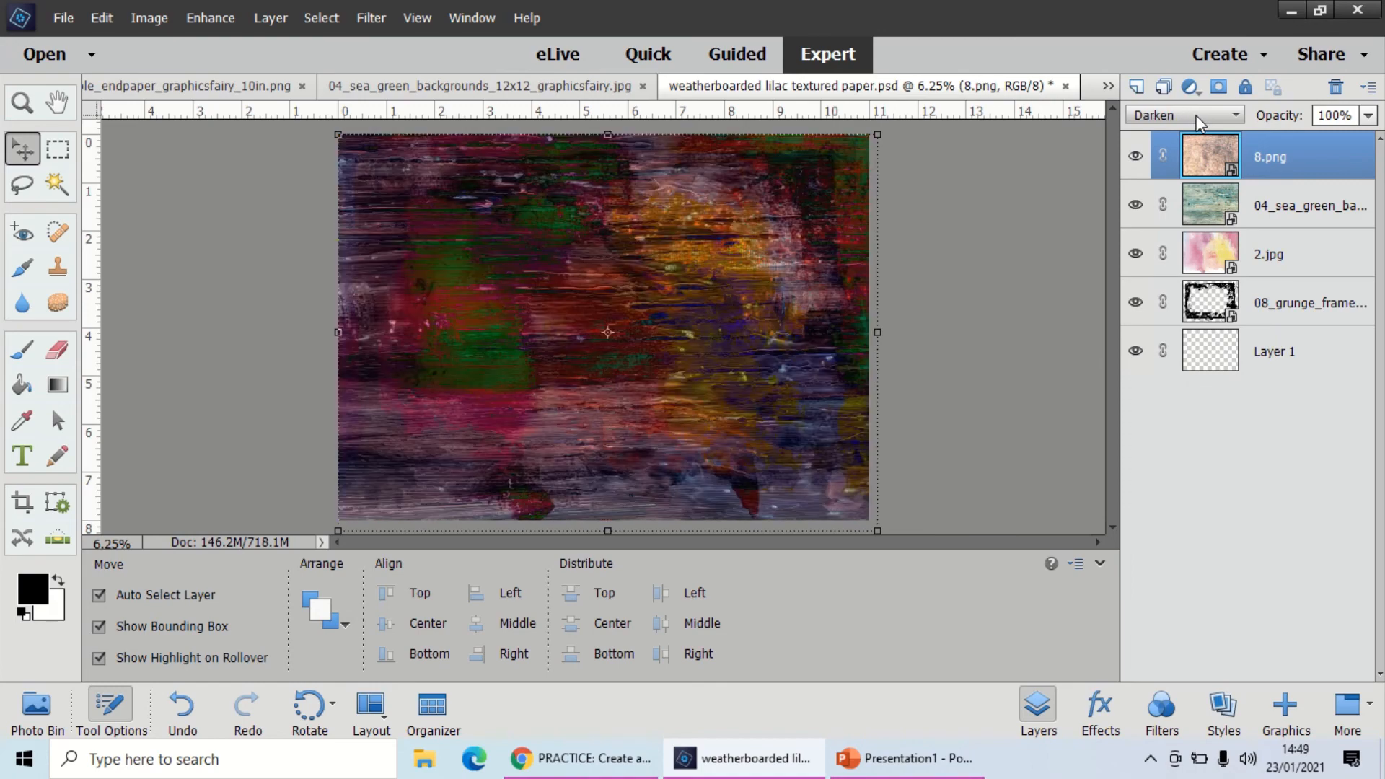
pyautogui.press('Down')
pyautogui.press('Down')
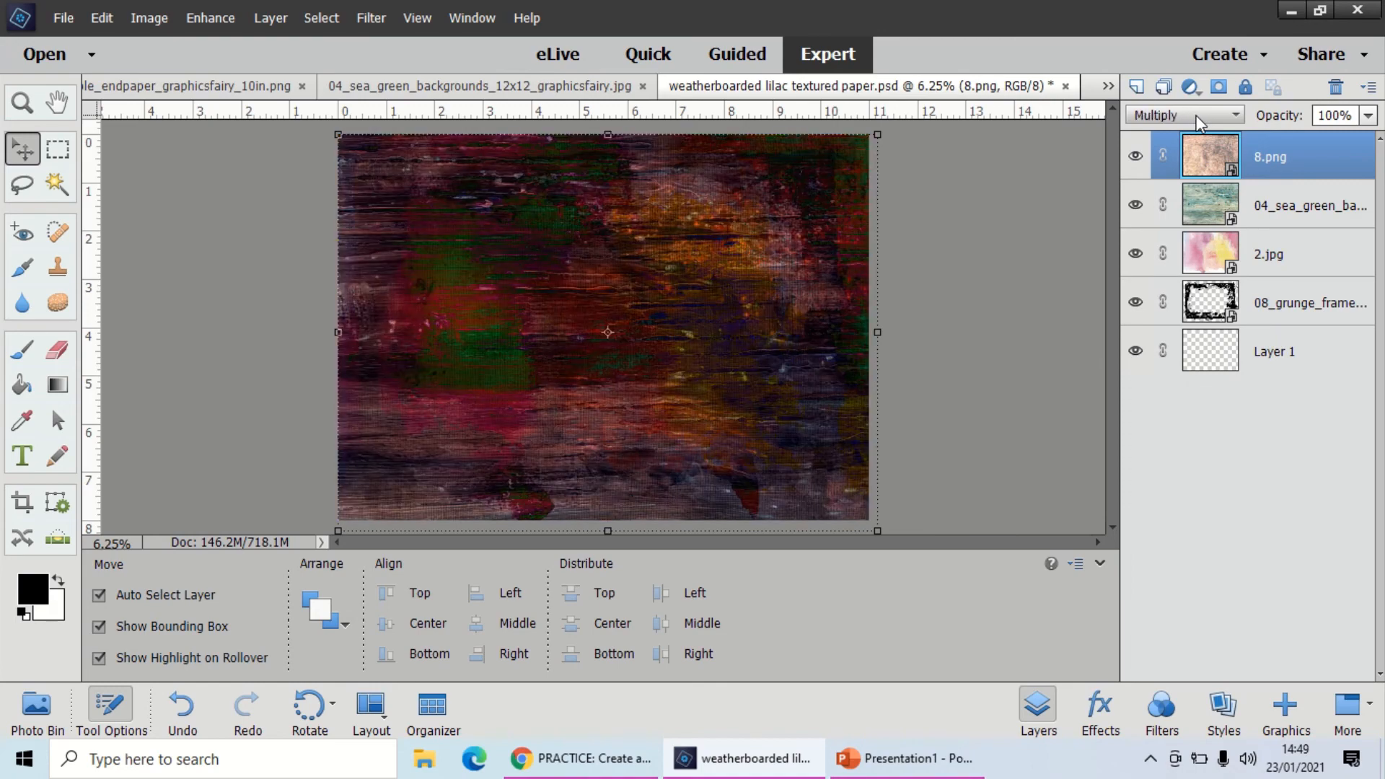
pyautogui.press('Down')
pyautogui.press('Down')
pyautogui.press('Down')
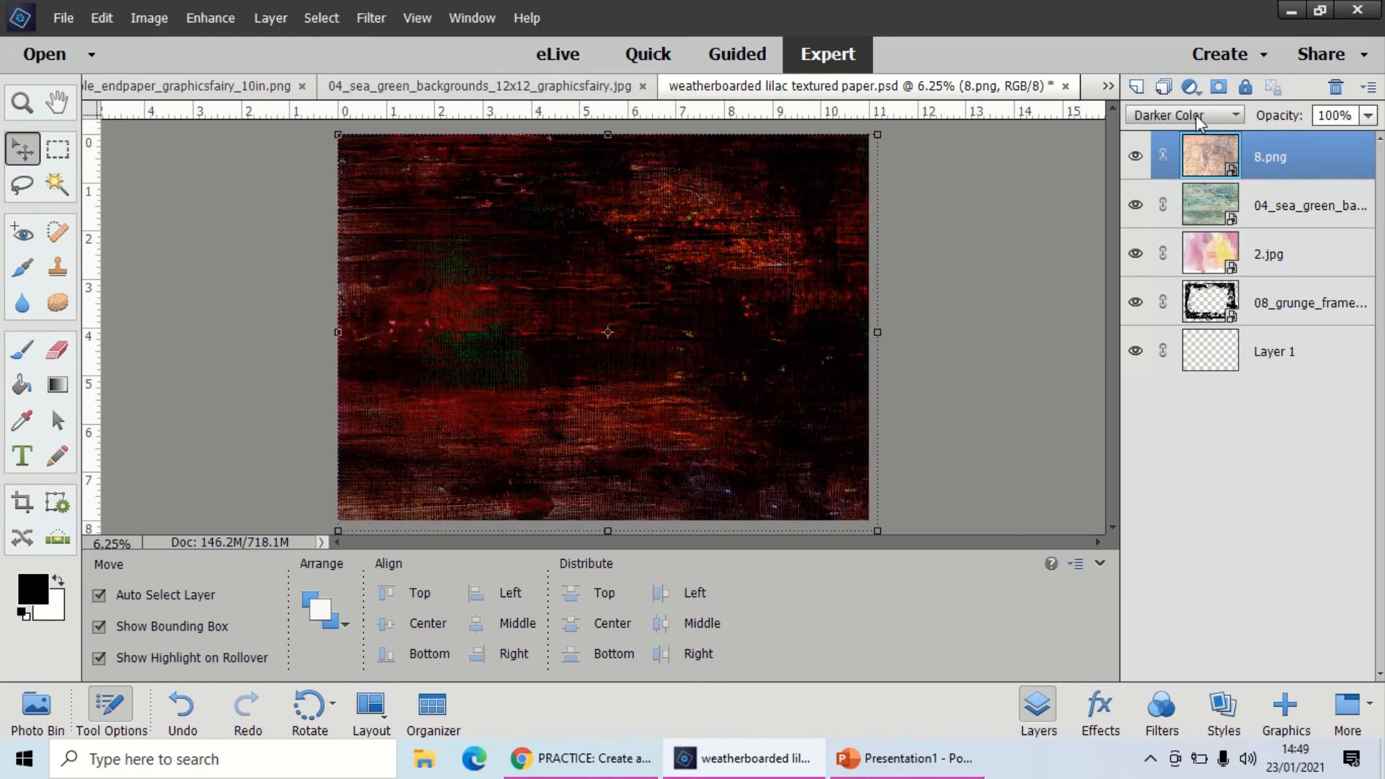
pyautogui.press('Down')
pyautogui.press('Down')
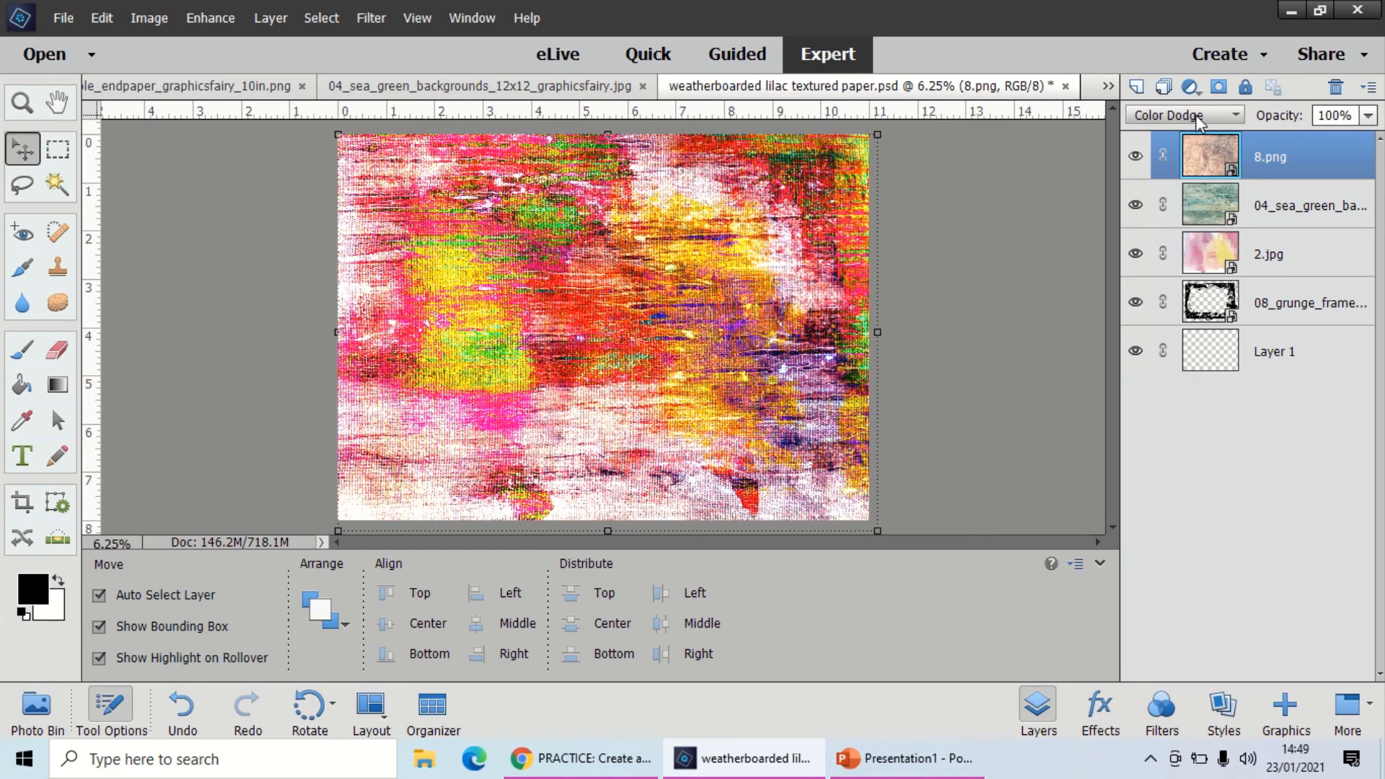
pyautogui.press('Down')
pyautogui.press('Down')
pyautogui.press('Down')
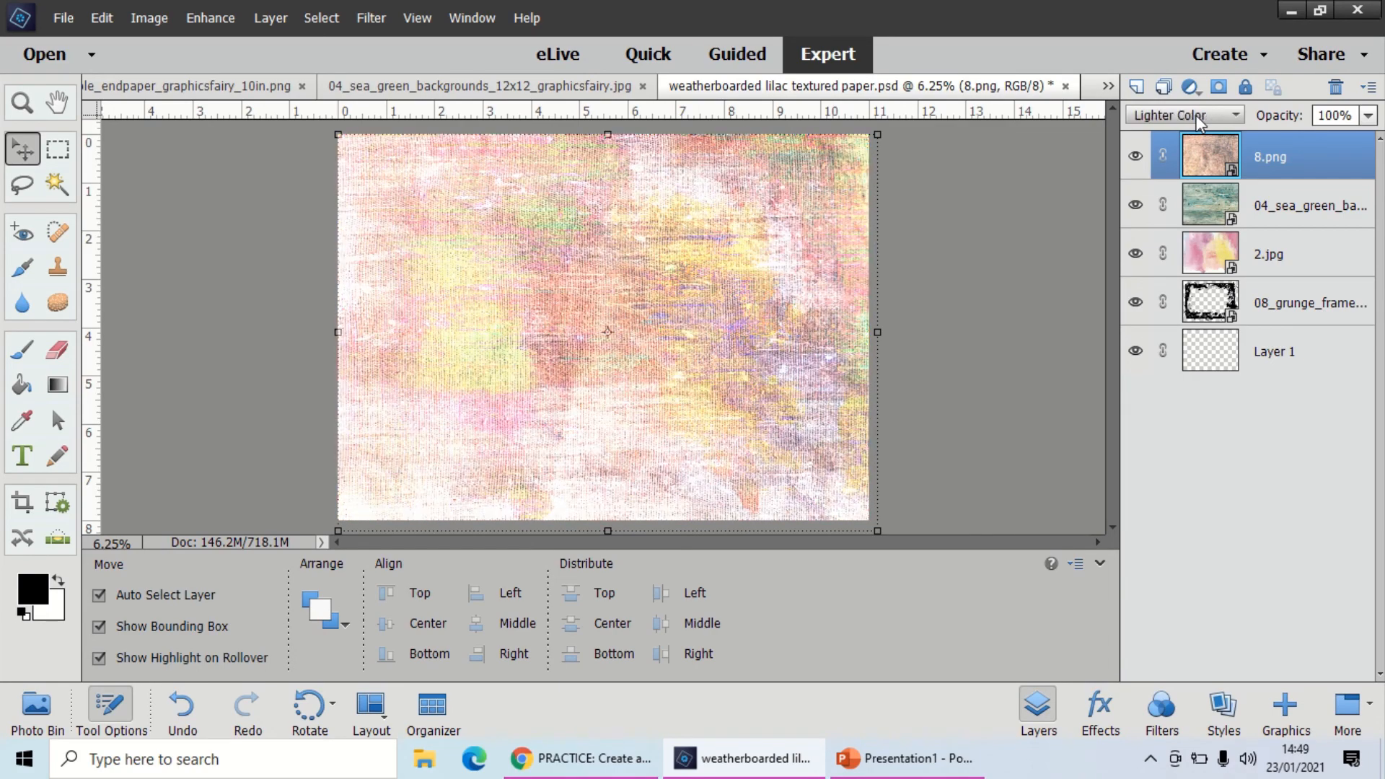
pyautogui.press('Down')
pyautogui.press('Down')
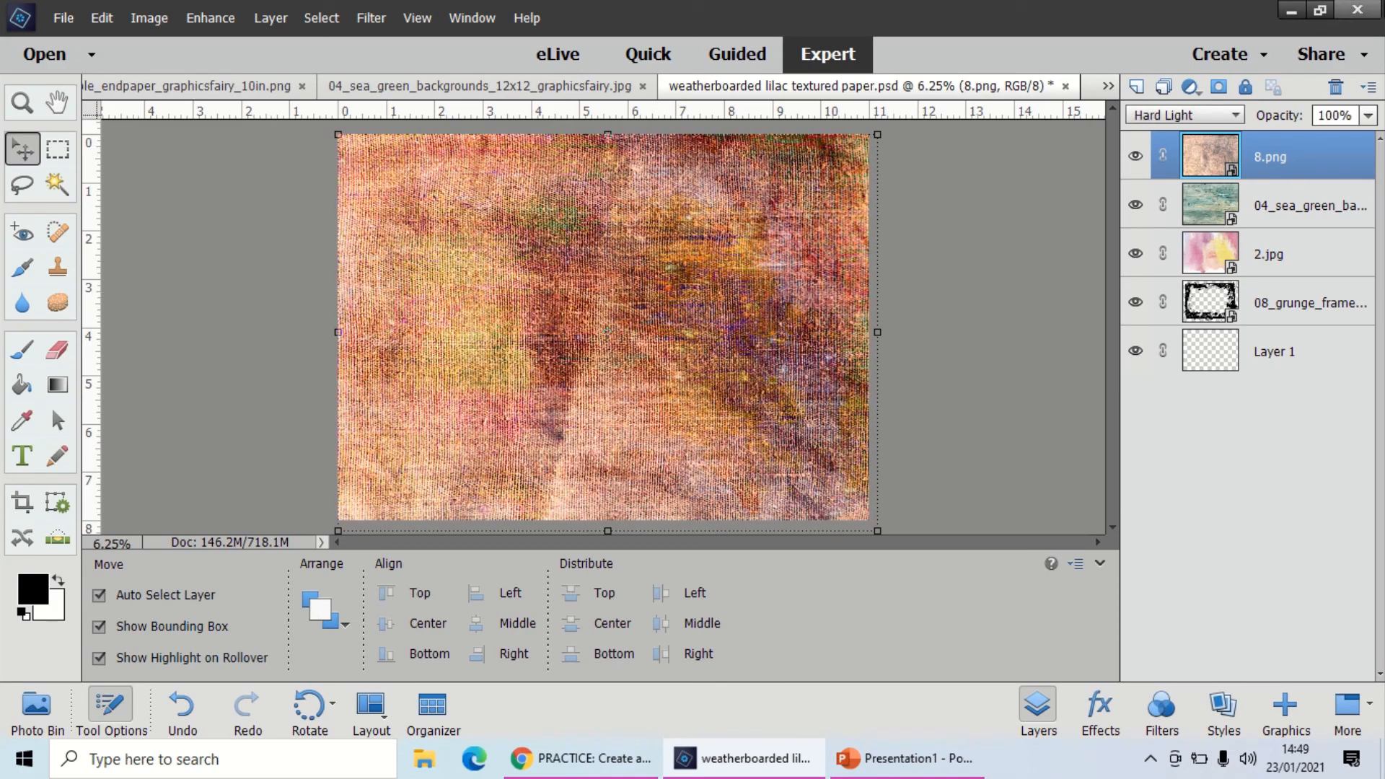
# Lower the Hard Light 8.png layer's opacity to 81%
pyautogui.click(1368, 116)
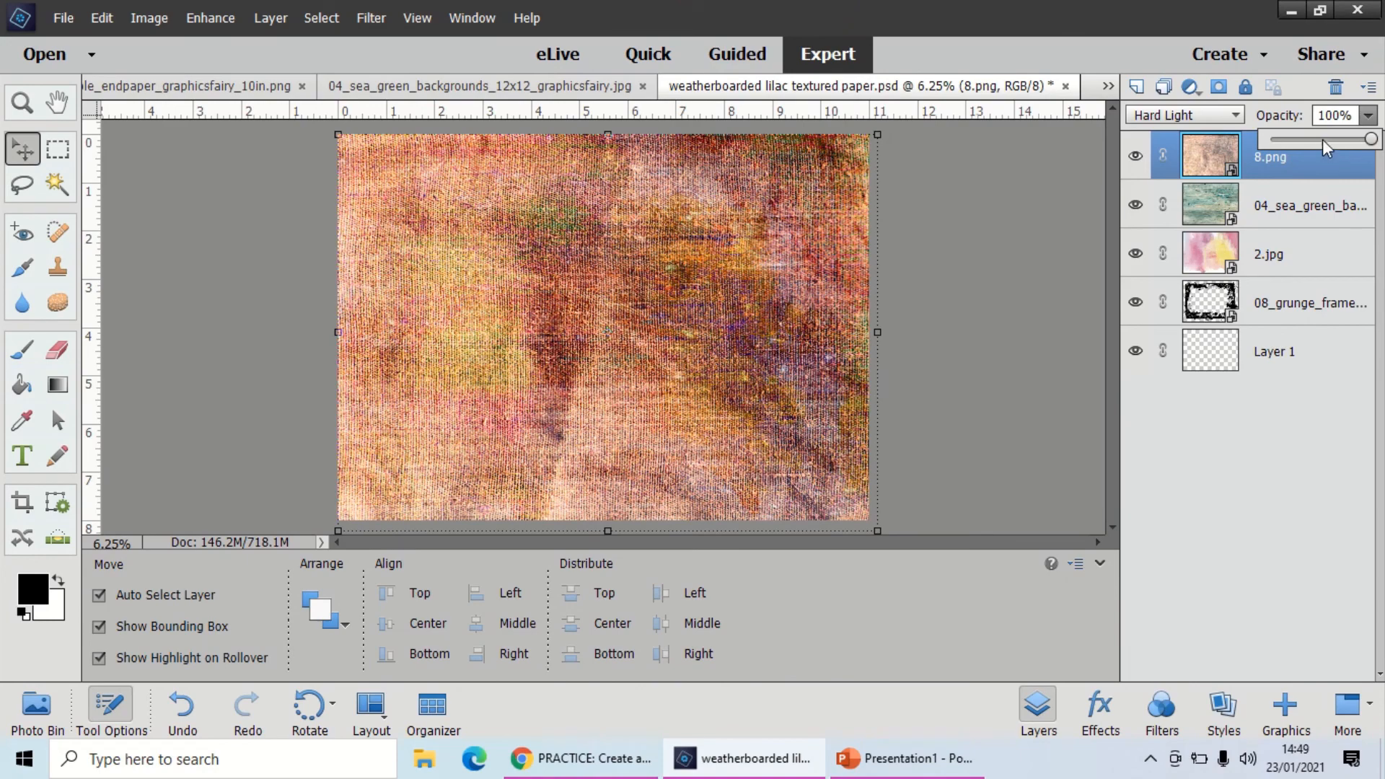
pyautogui.click(1322, 139)
pyautogui.moveTo(1326, 139); pyautogui.dragTo(1351, 140)
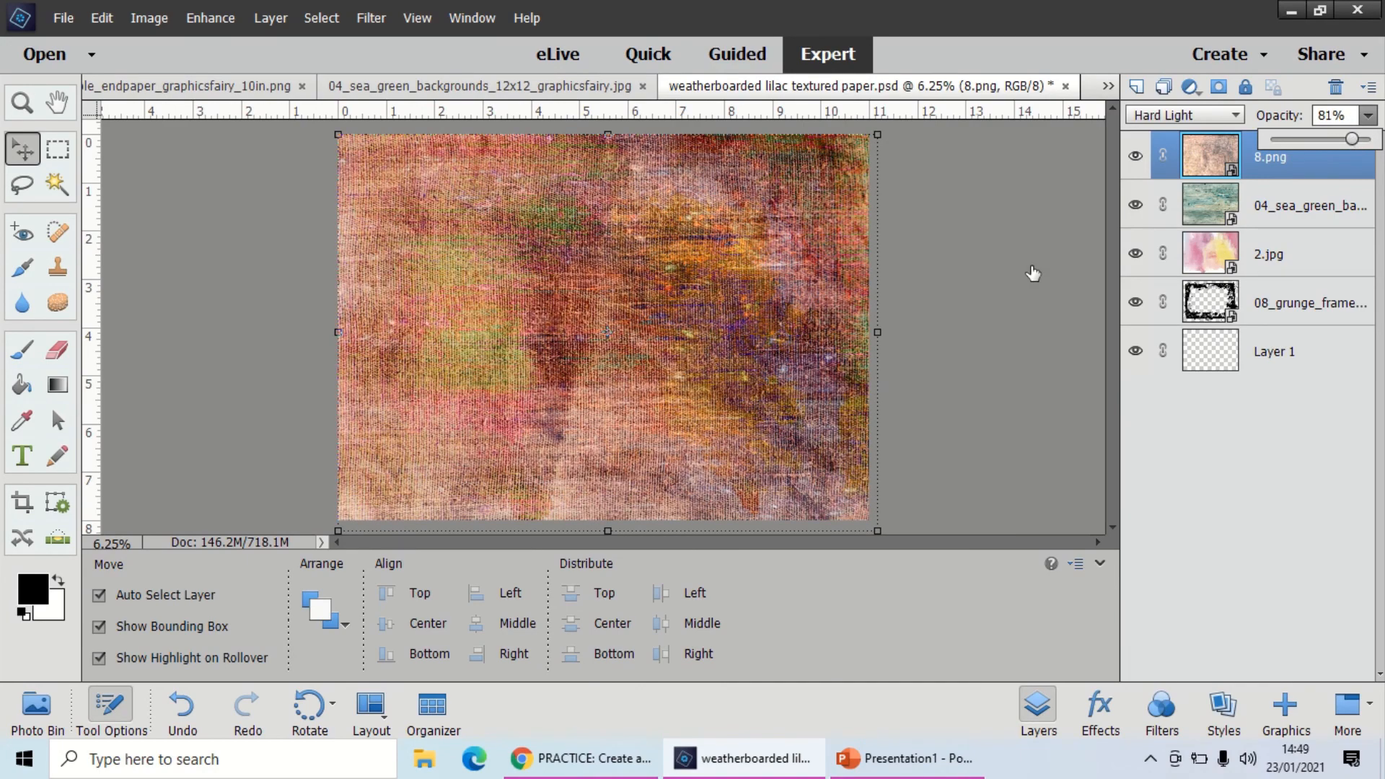
# Run through the 8.png layer's blend modes from Vivid Light past Exclusion, then go back and leave it at Difference
pyautogui.click(1214, 121)
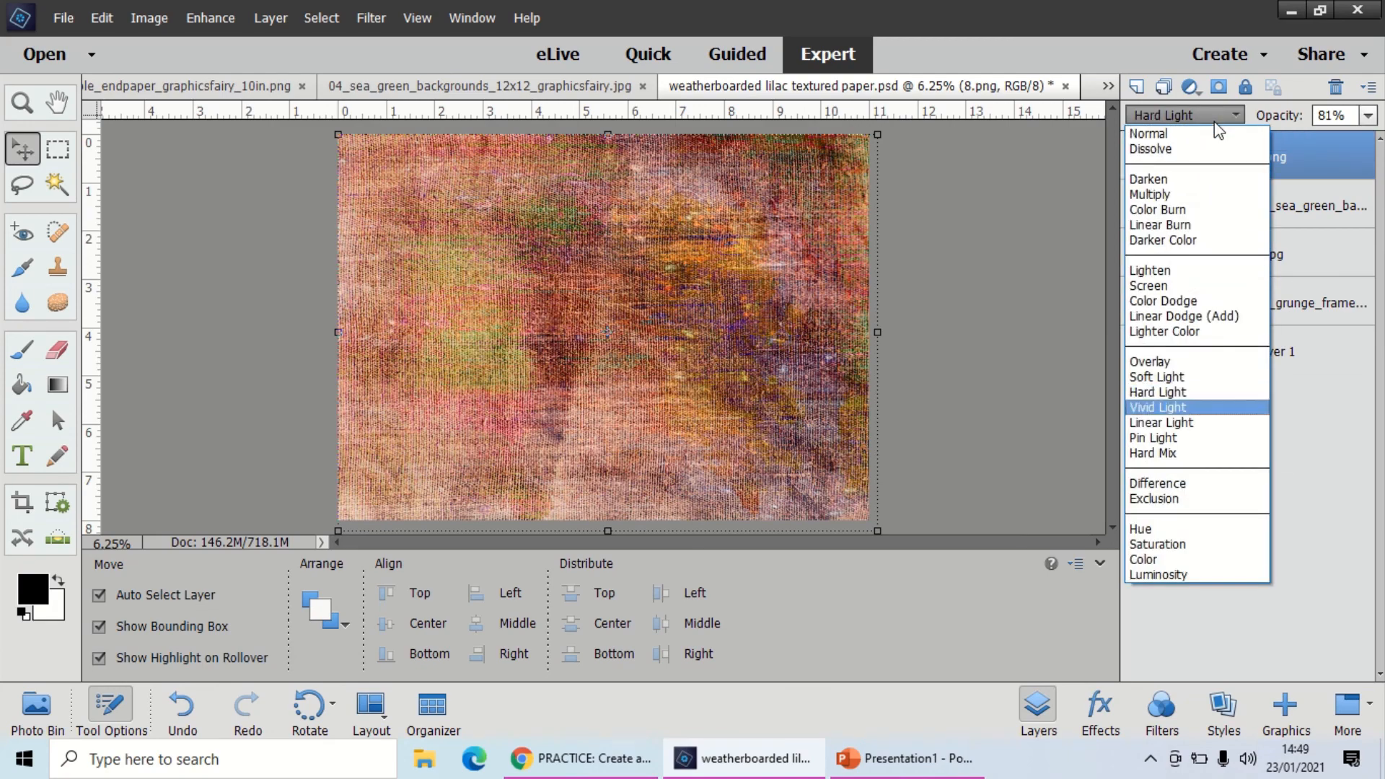
pyautogui.press('Return')
pyautogui.press('Down')
pyautogui.press('Down')
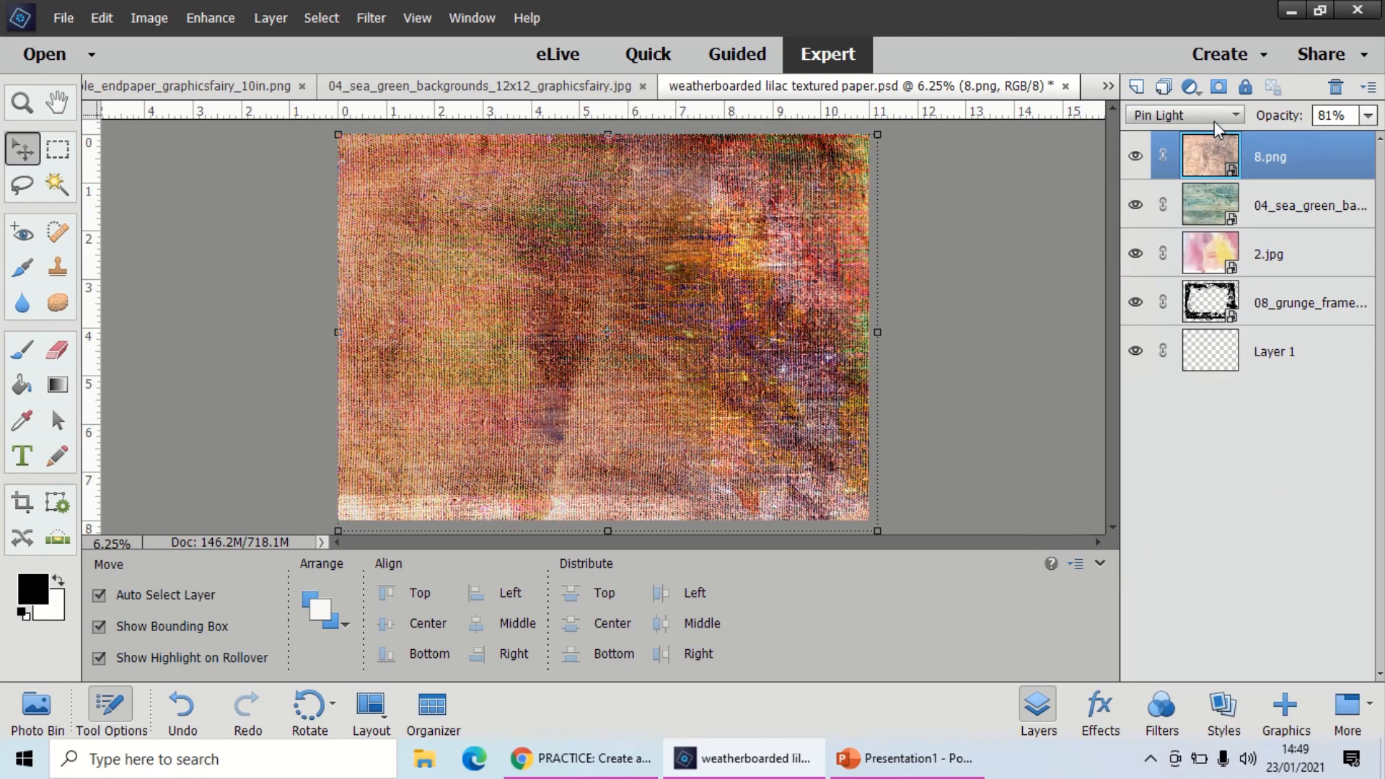
pyautogui.press('Down')
pyautogui.press('Down')
pyautogui.press('Down')
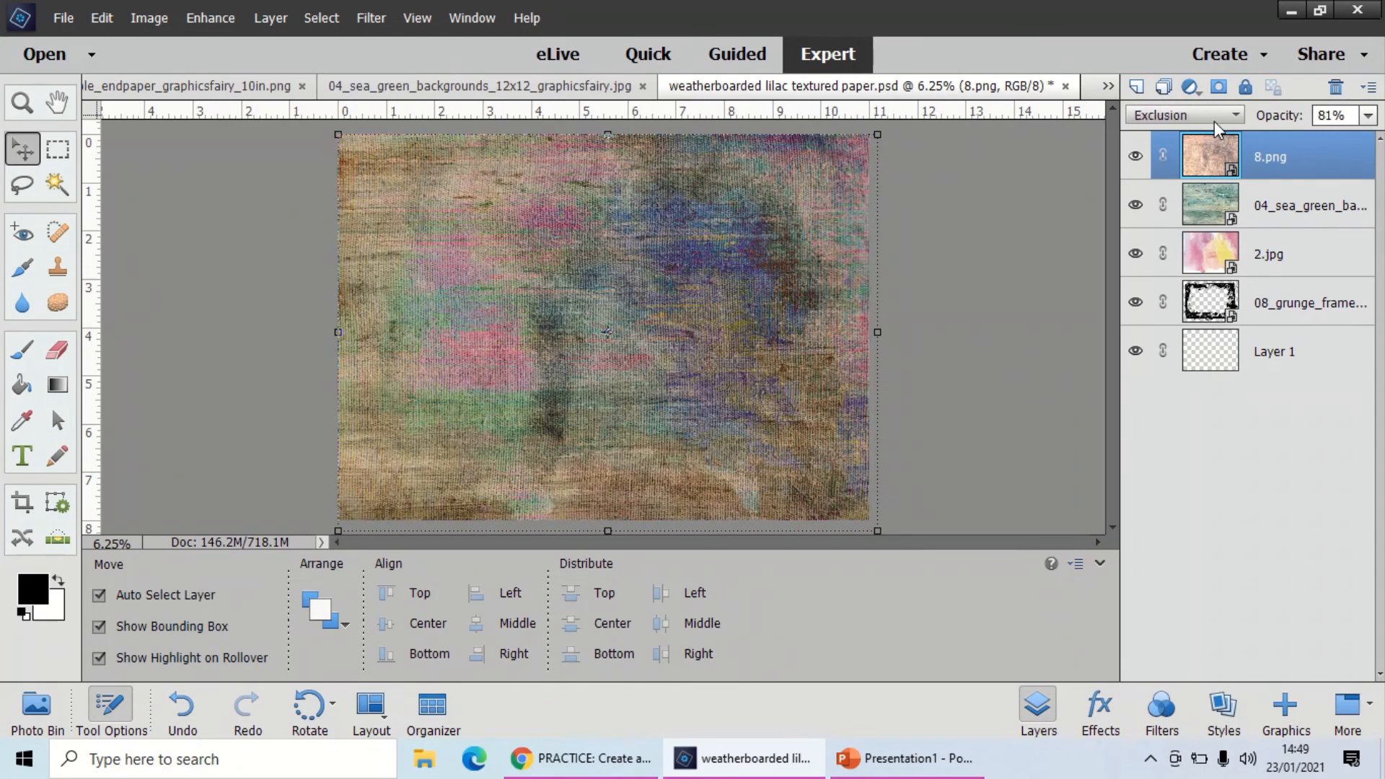
pyautogui.press('Down')
pyautogui.press('Up')
pyautogui.press('Up')
# Try different opacities on the 8.png layer, settle on 88%, and deselect the layer
pyautogui.click(1368, 115)
pyautogui.moveTo(1356, 138); pyautogui.dragTo(1373, 138)
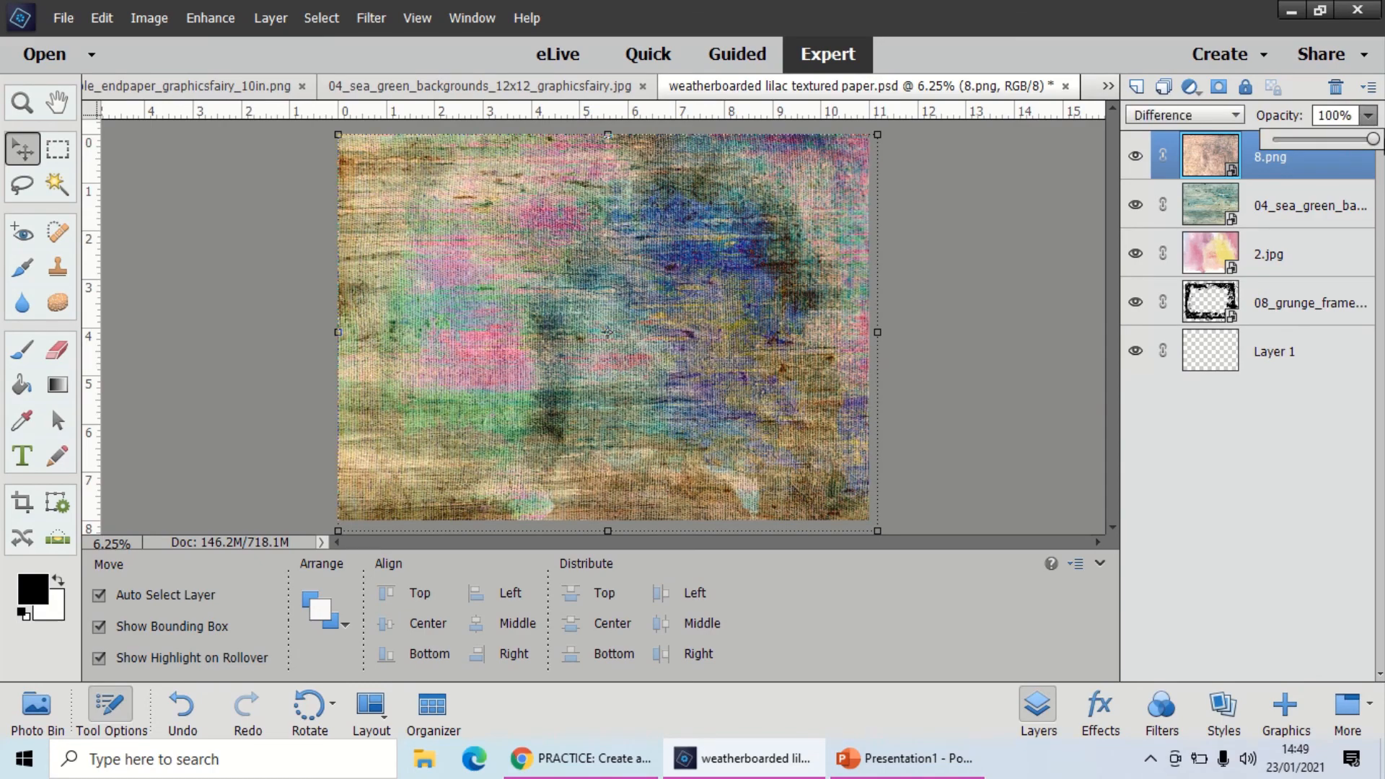
pyautogui.click(1331, 140)
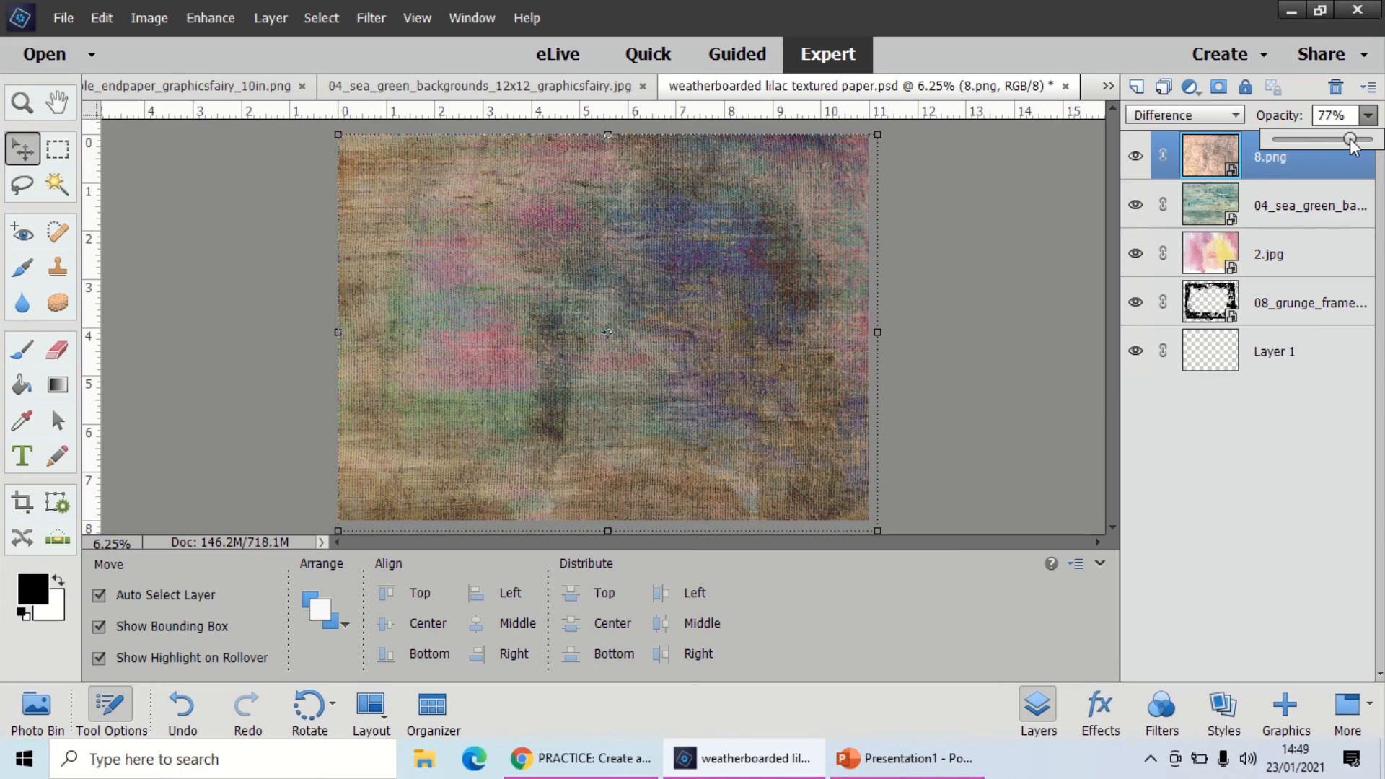
pyautogui.moveTo(1349, 138); pyautogui.dragTo(1361, 139)
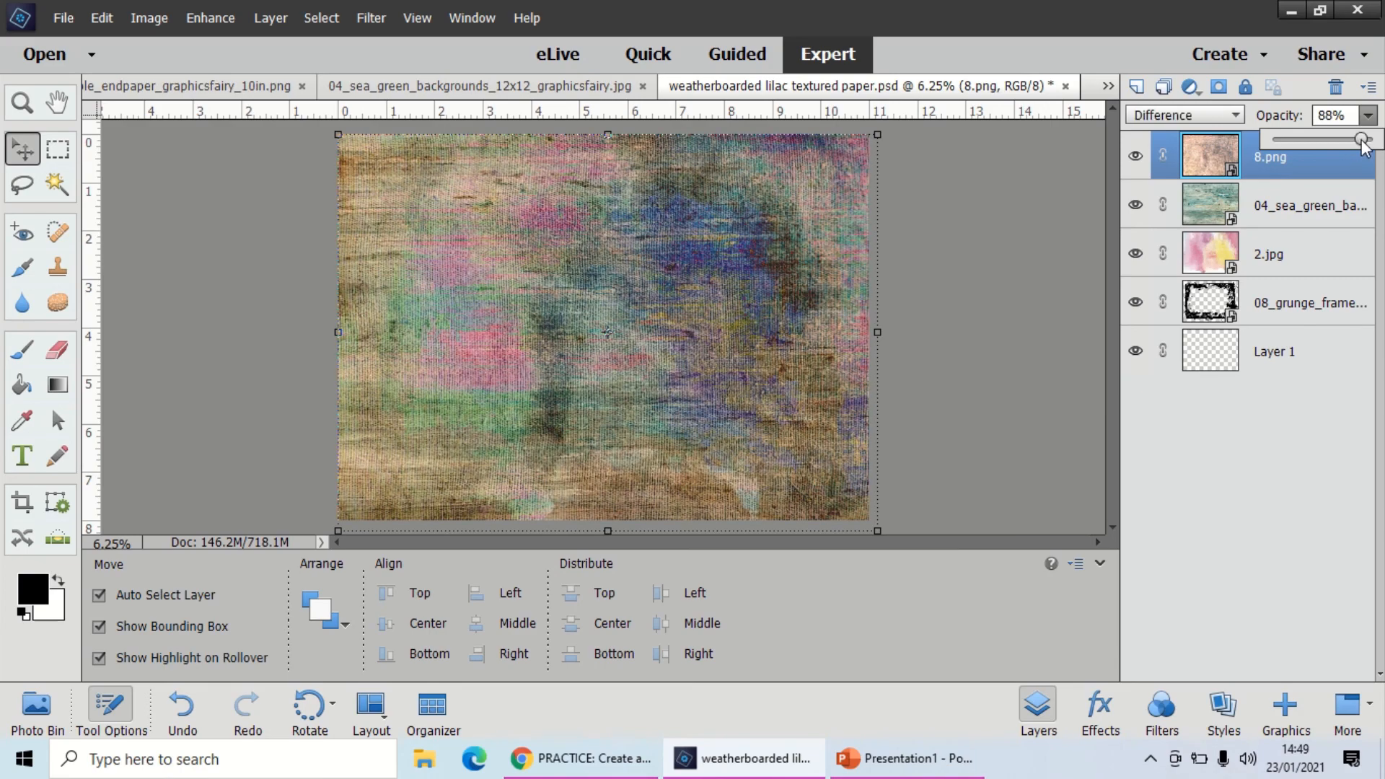
pyautogui.click(1018, 255)
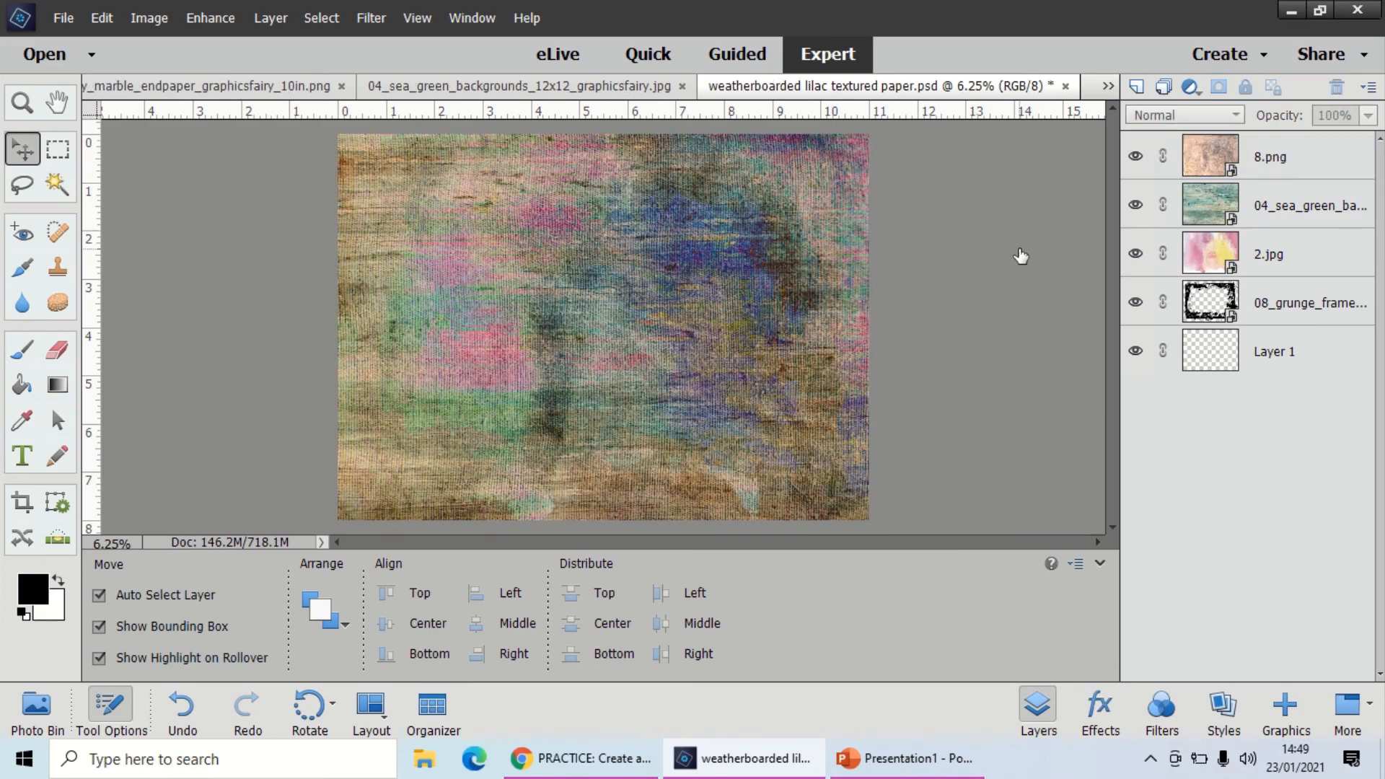